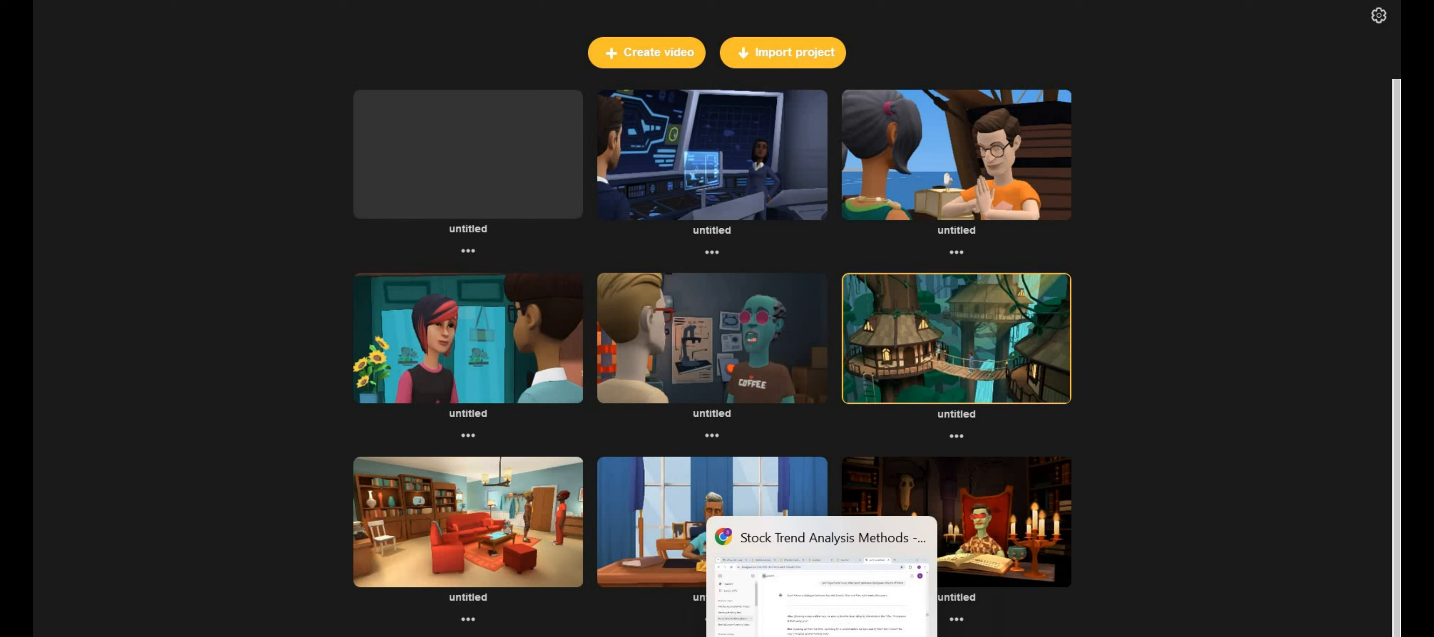
Switch to ChatGPT in the browser and read through the generated dialogue between the two old friends
click(820, 635)
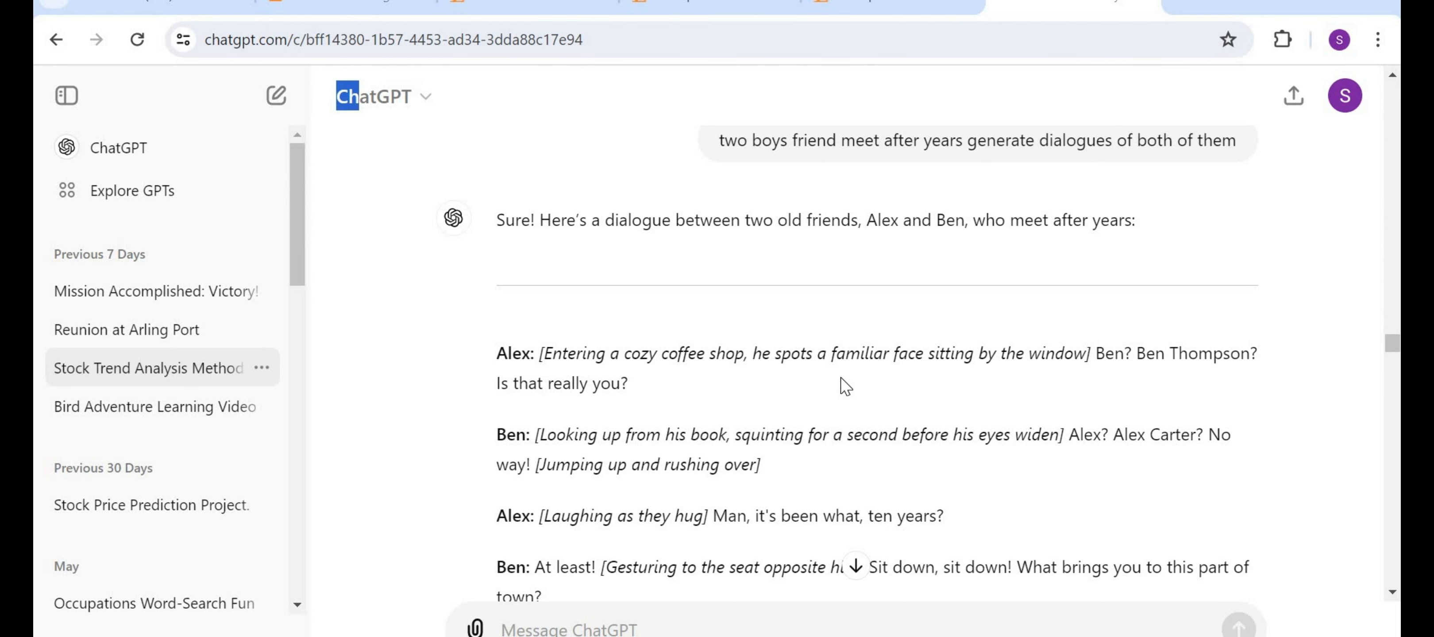
scroll(846, 386, down, 1)
scroll(846, 386, up, 1)
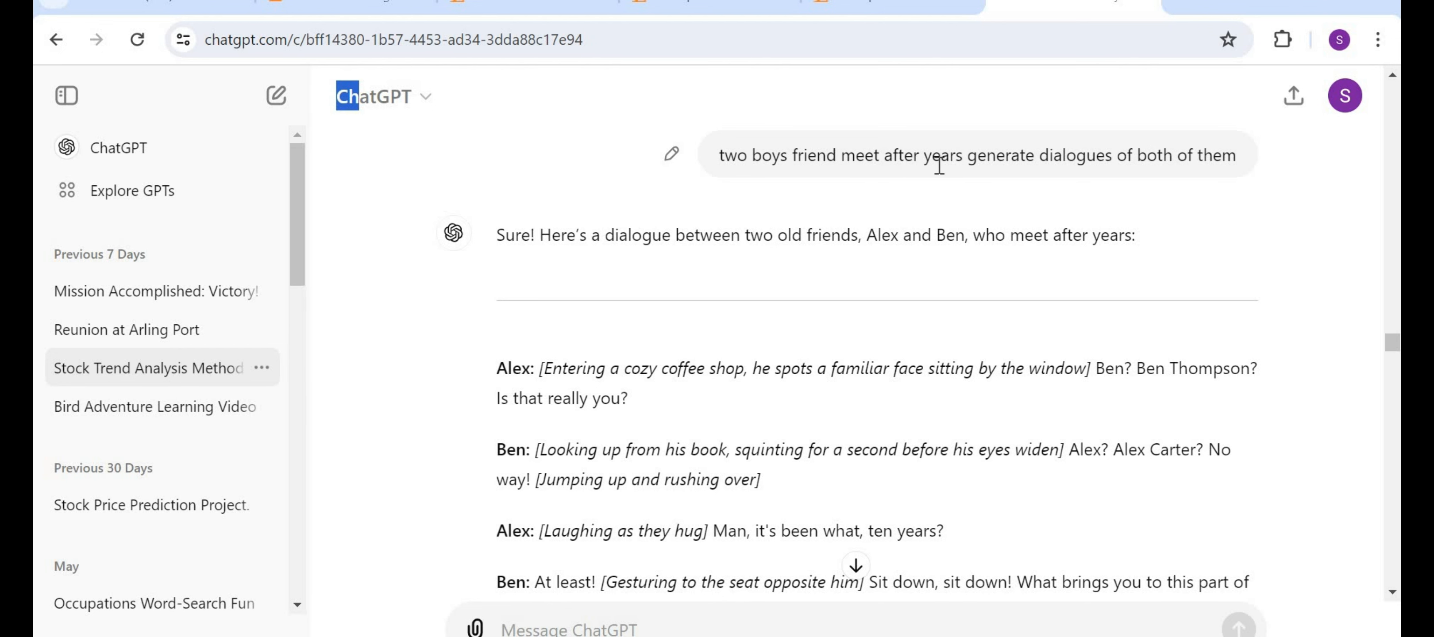
scroll(939, 166, down, 1)
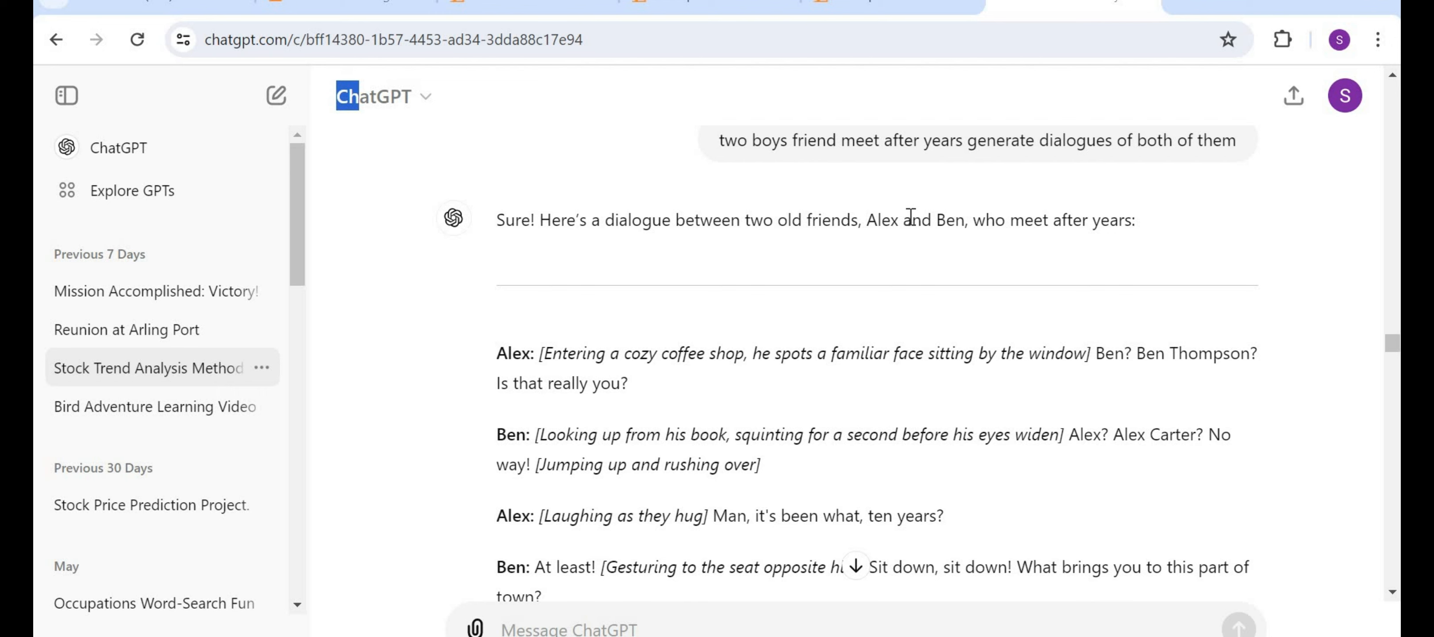
scroll(911, 220, down, 3)
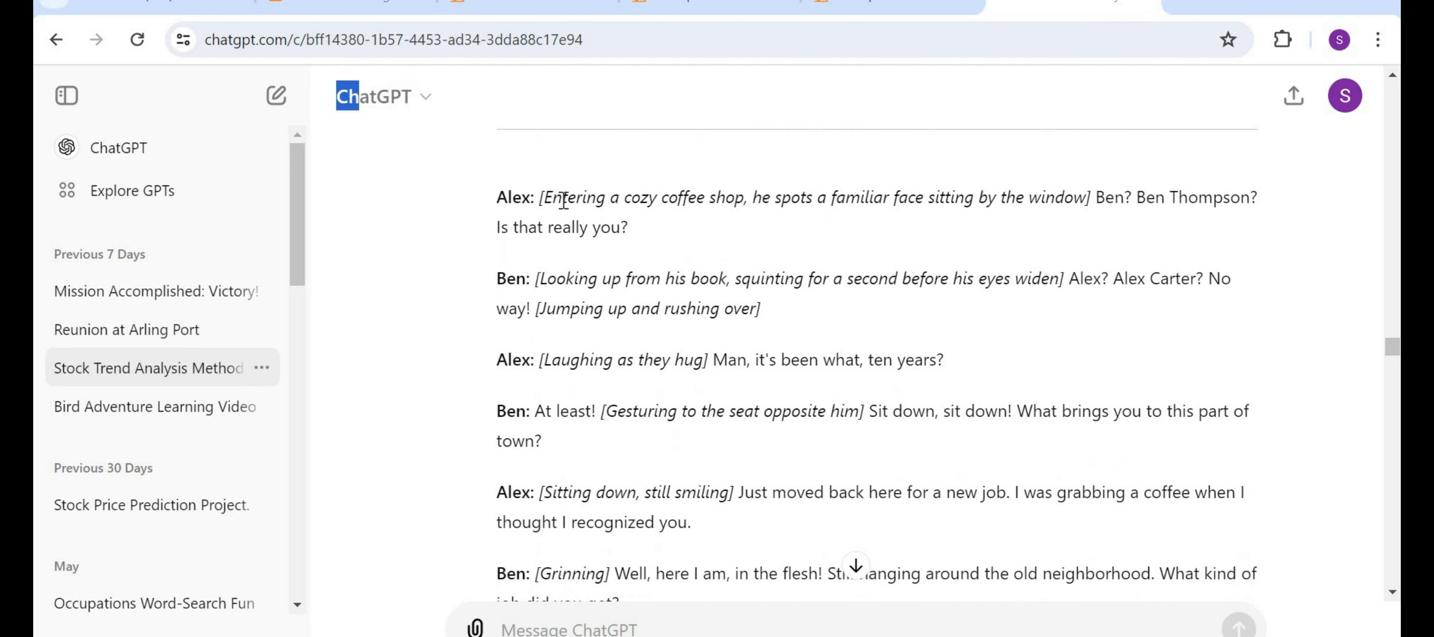
scroll(784, 398, down, 3)
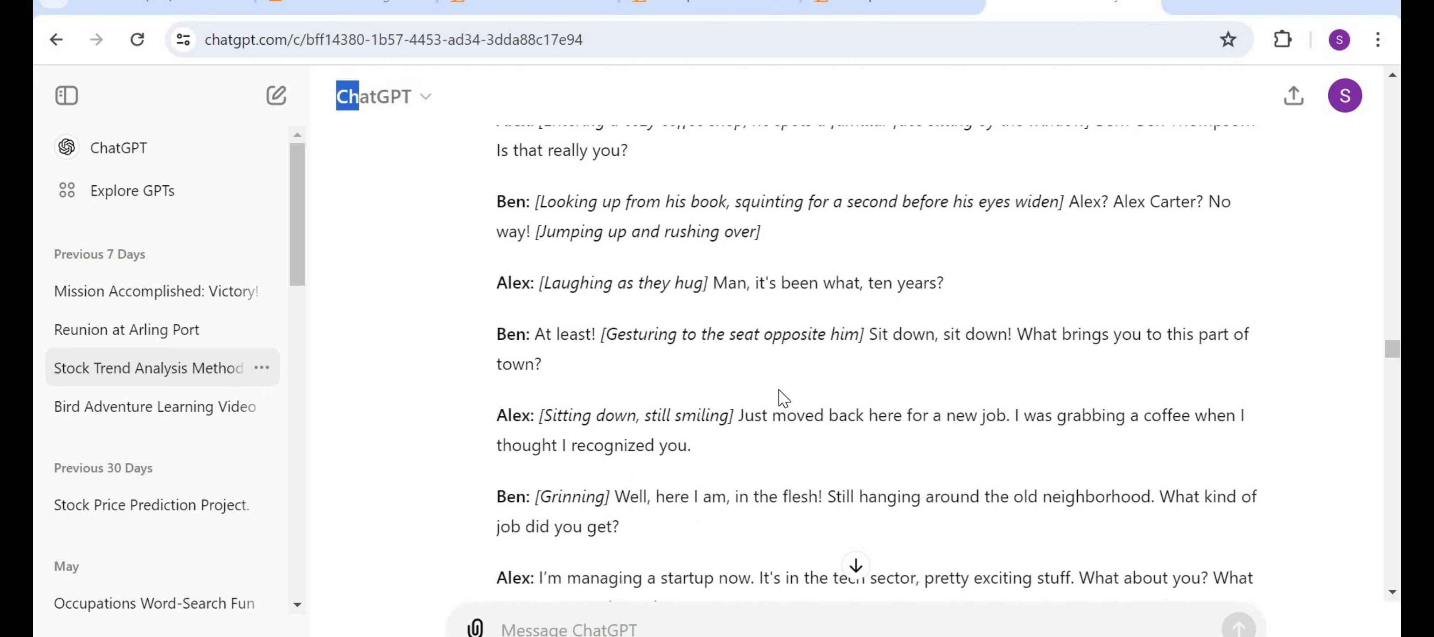
scroll(783, 398, up, 2)
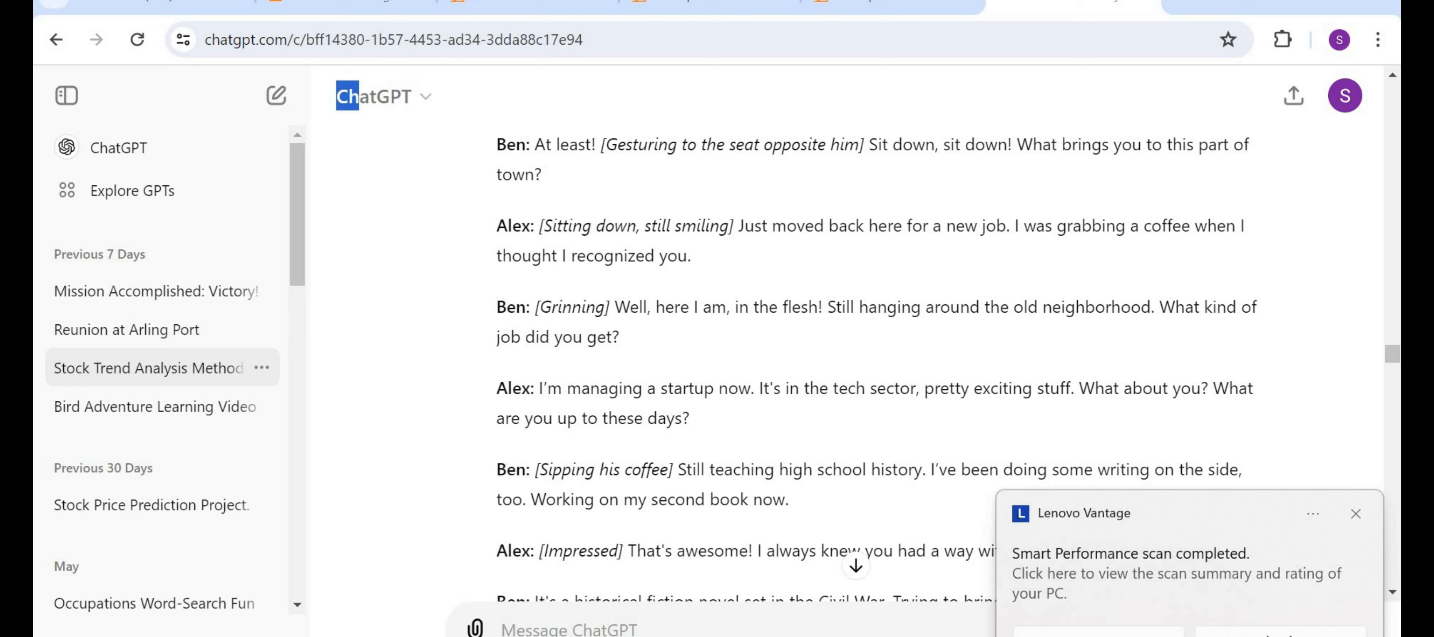
click(1355, 515)
scroll(1002, 459, down, 7)
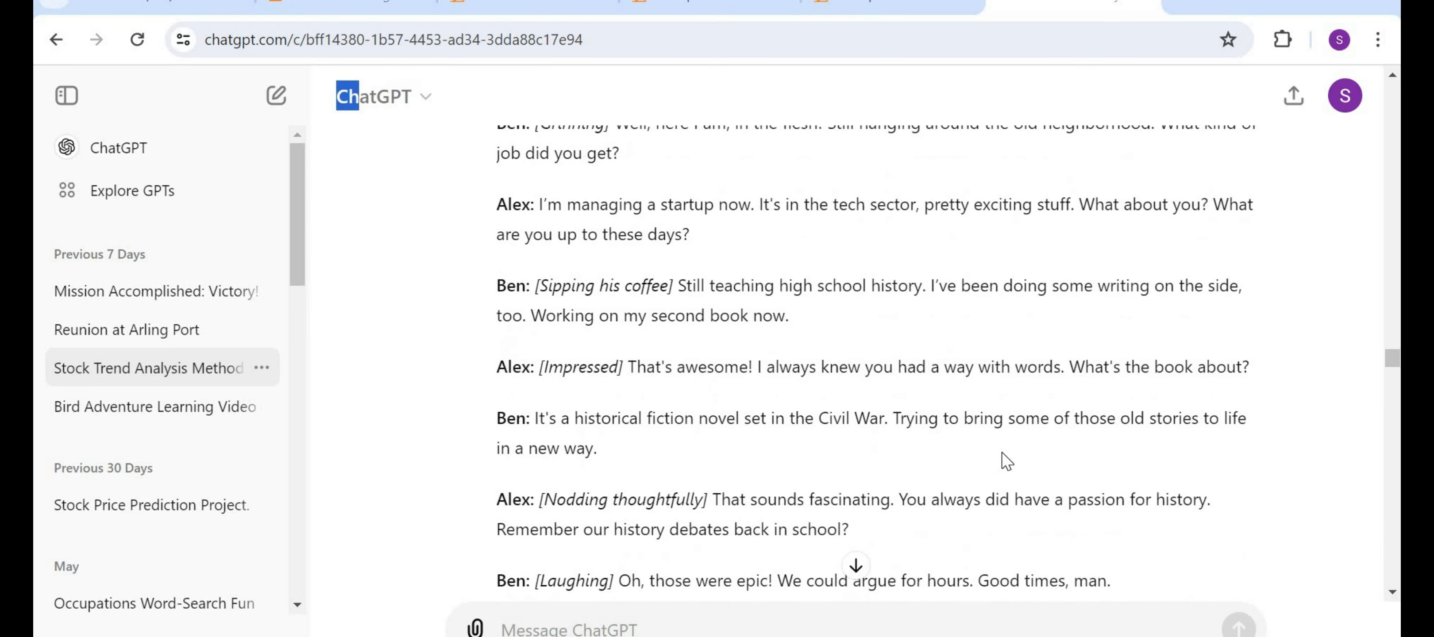
scroll(1004, 461, down, 6)
scroll(1004, 461, up, 14)
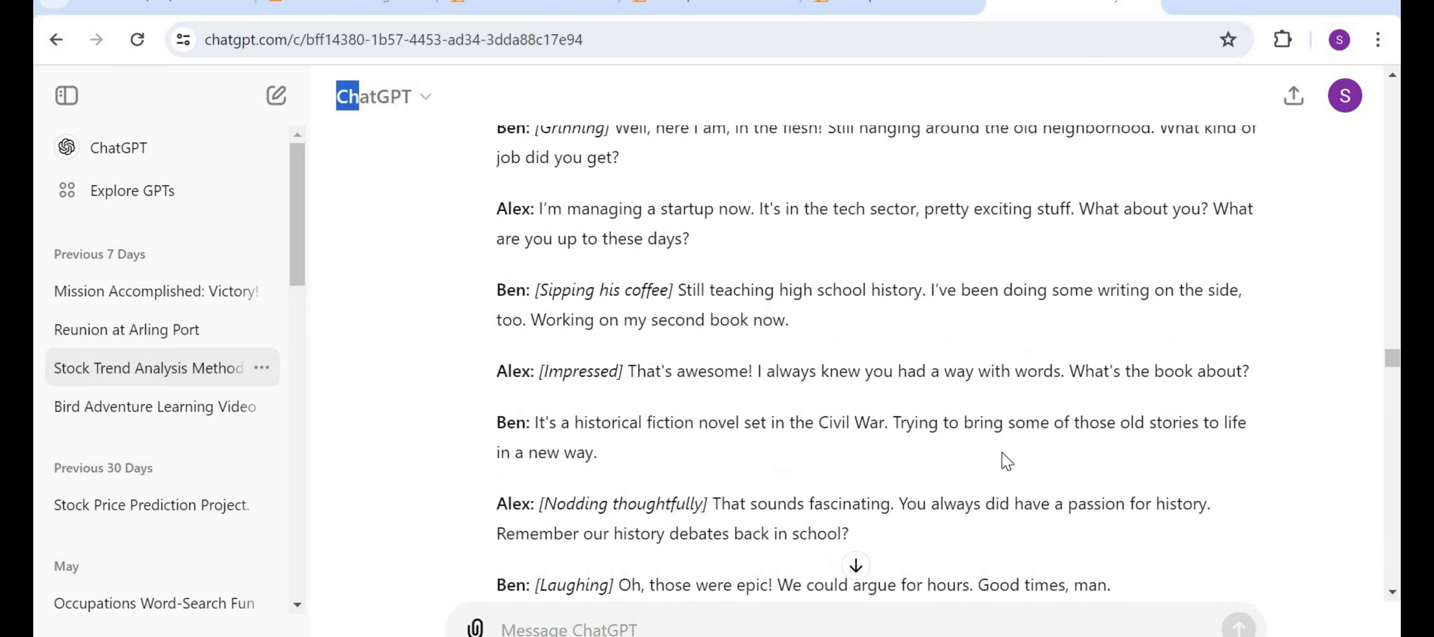
scroll(1006, 461, up, 5)
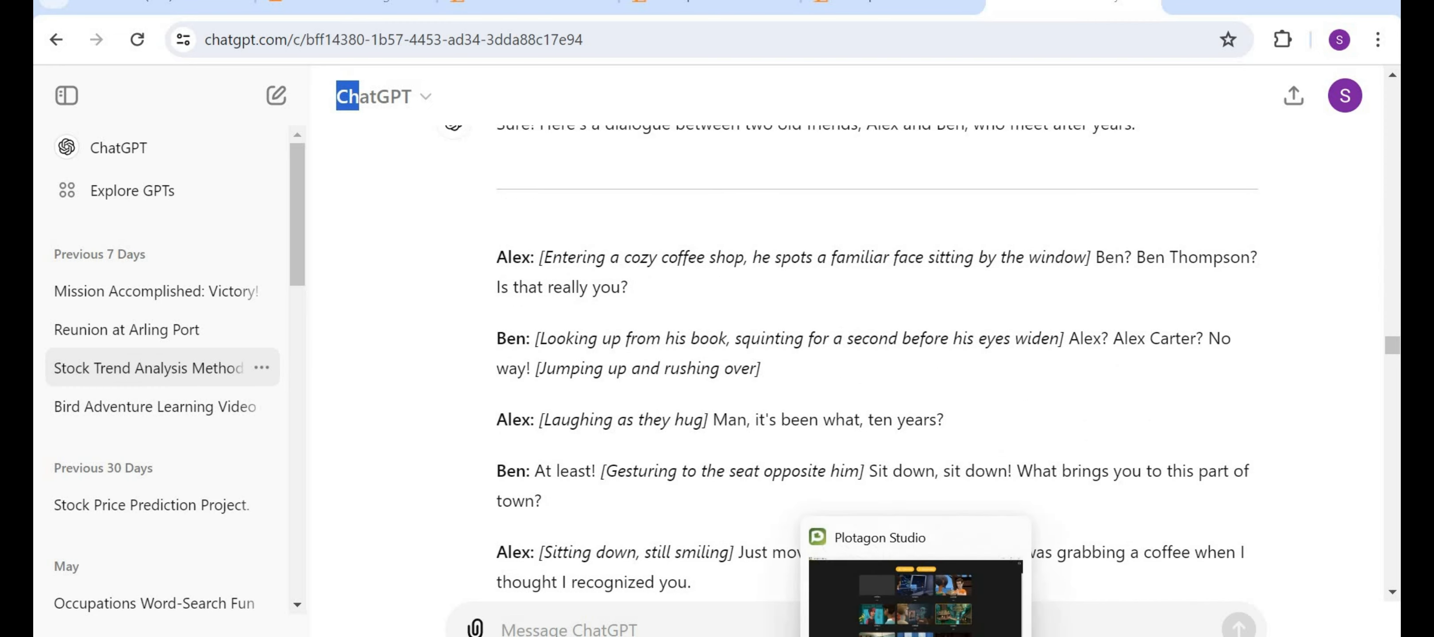
Switch to Plotagon Studio, open the forest village project and review its script from first scene to last line
click(916, 635)
click(924, 351)
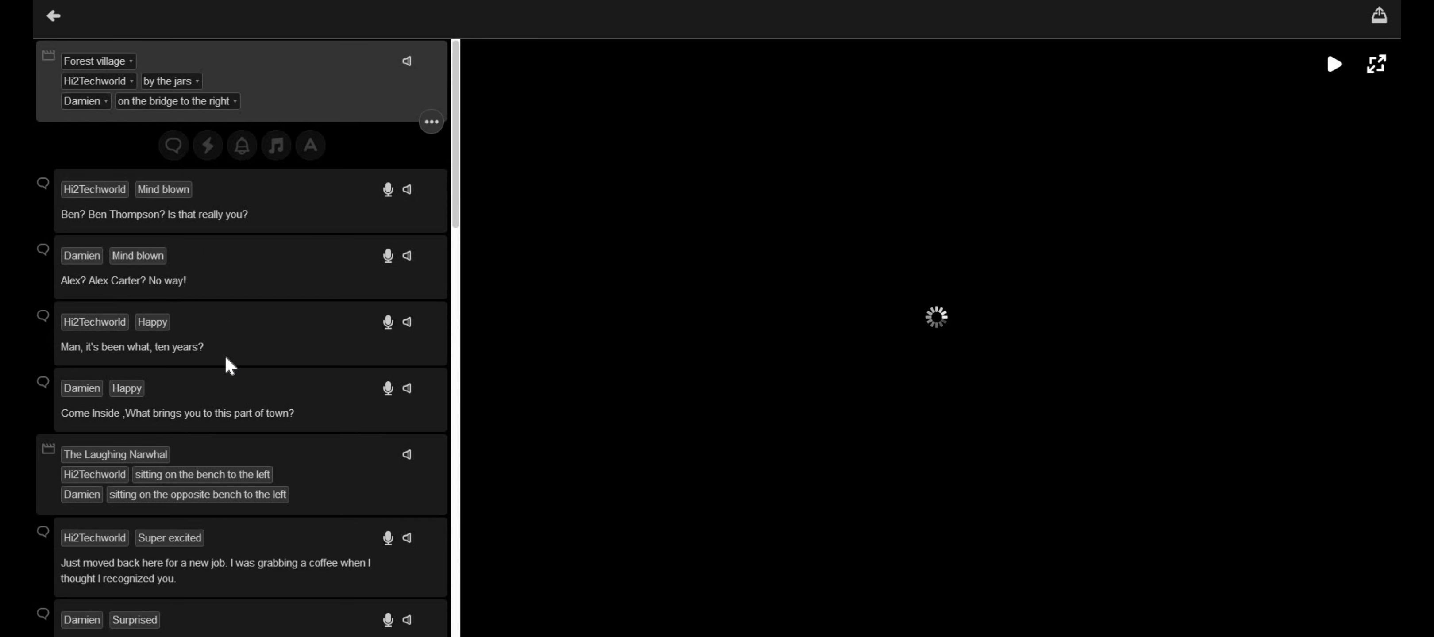
scroll(230, 366, down, 15)
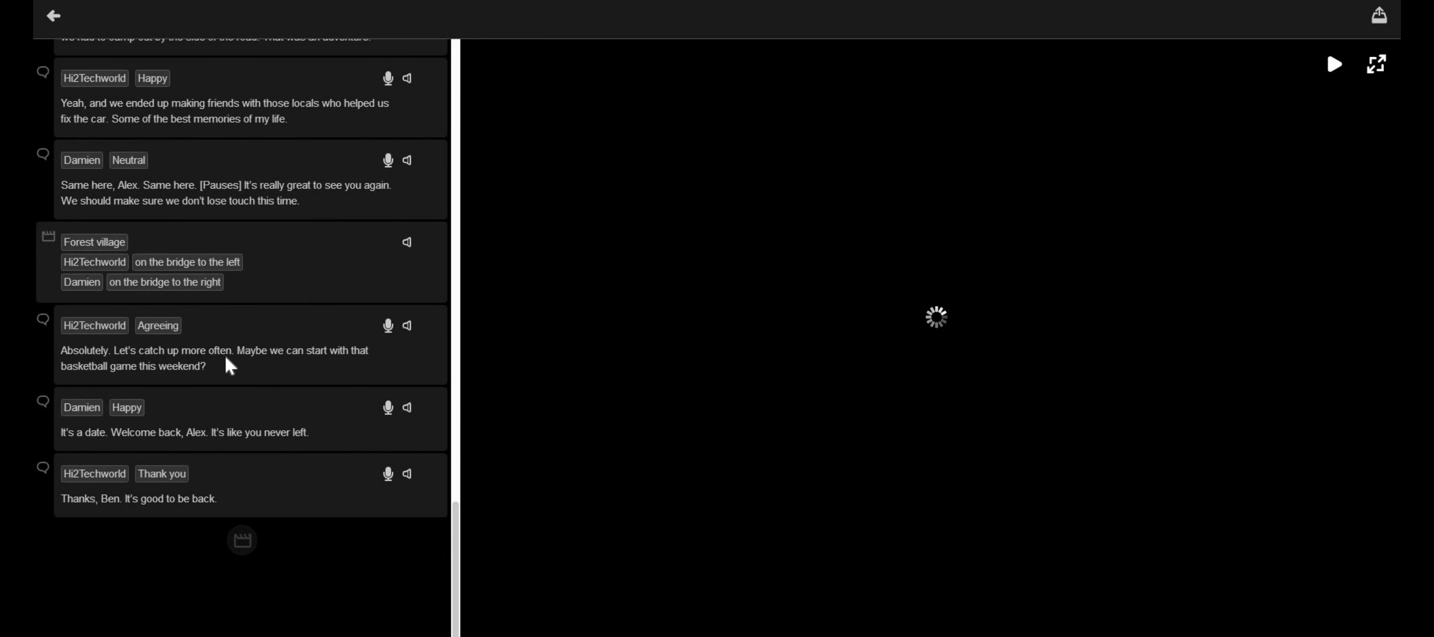
scroll(229, 366, up, 5)
scroll(225, 367, up, 10)
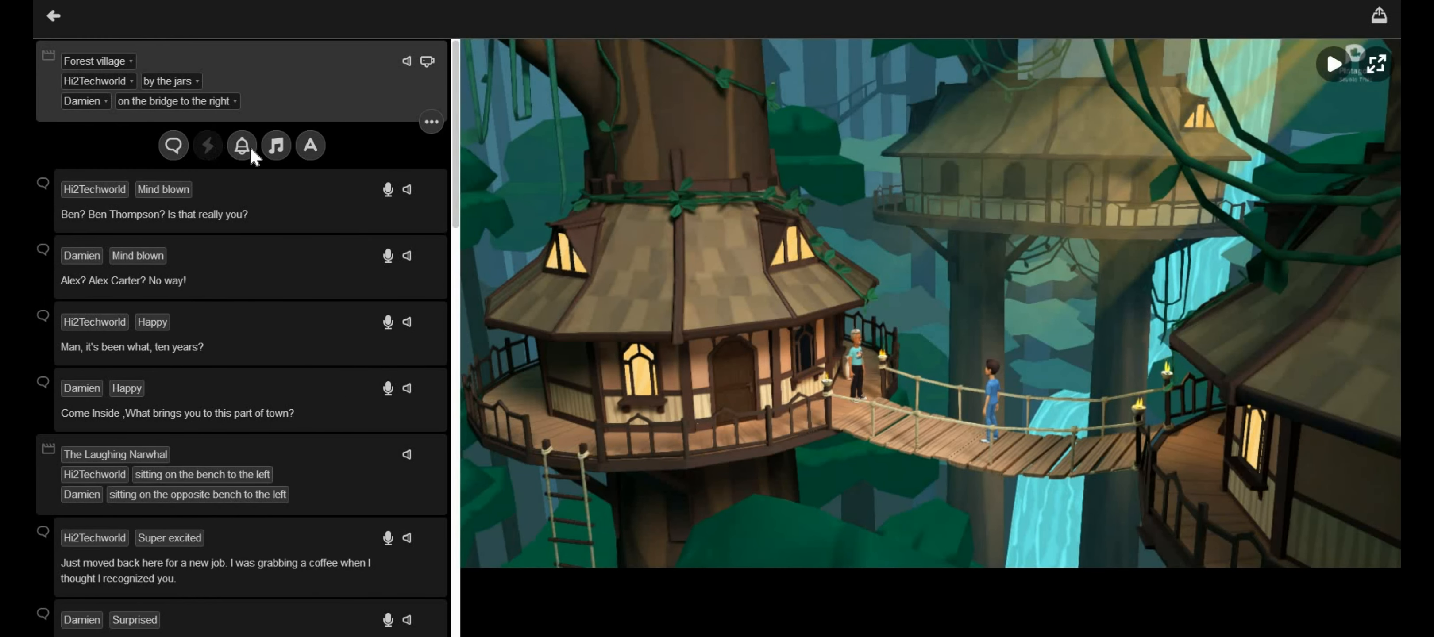
scroll(345, 250, down, 15)
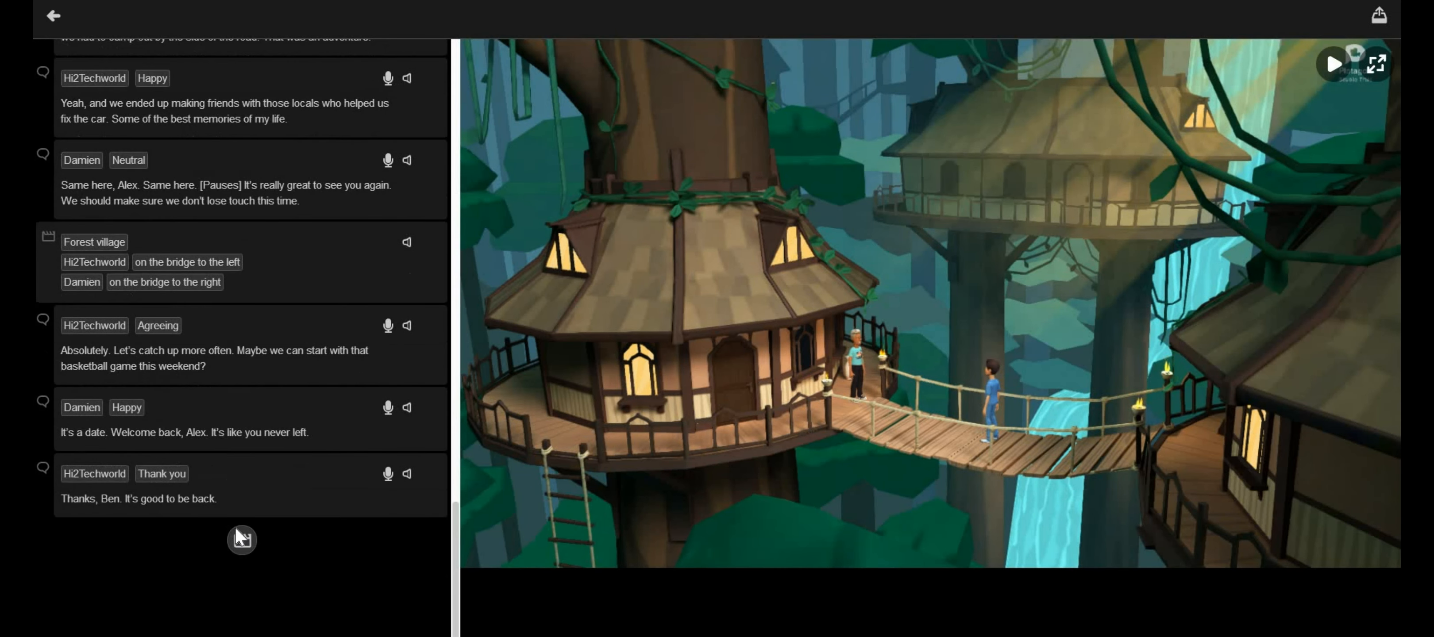
Add a new scene at the end of the script and open the scene library for it
click(235, 544)
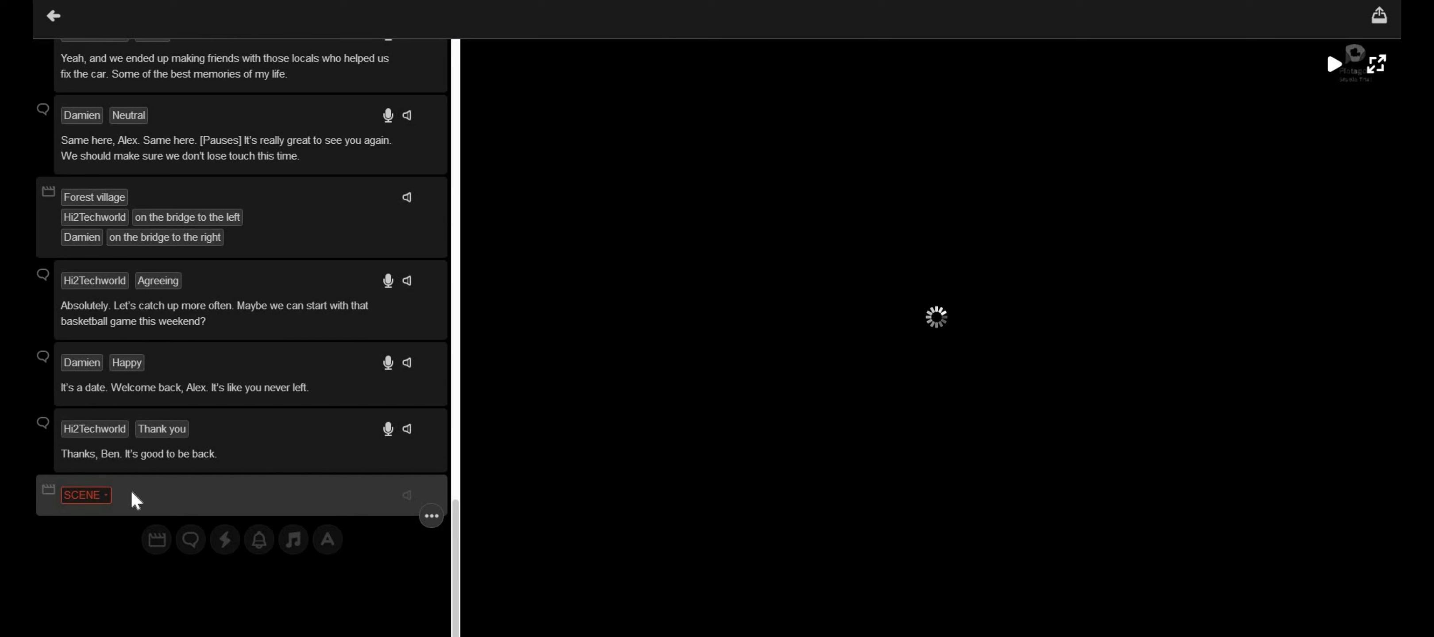
click(89, 496)
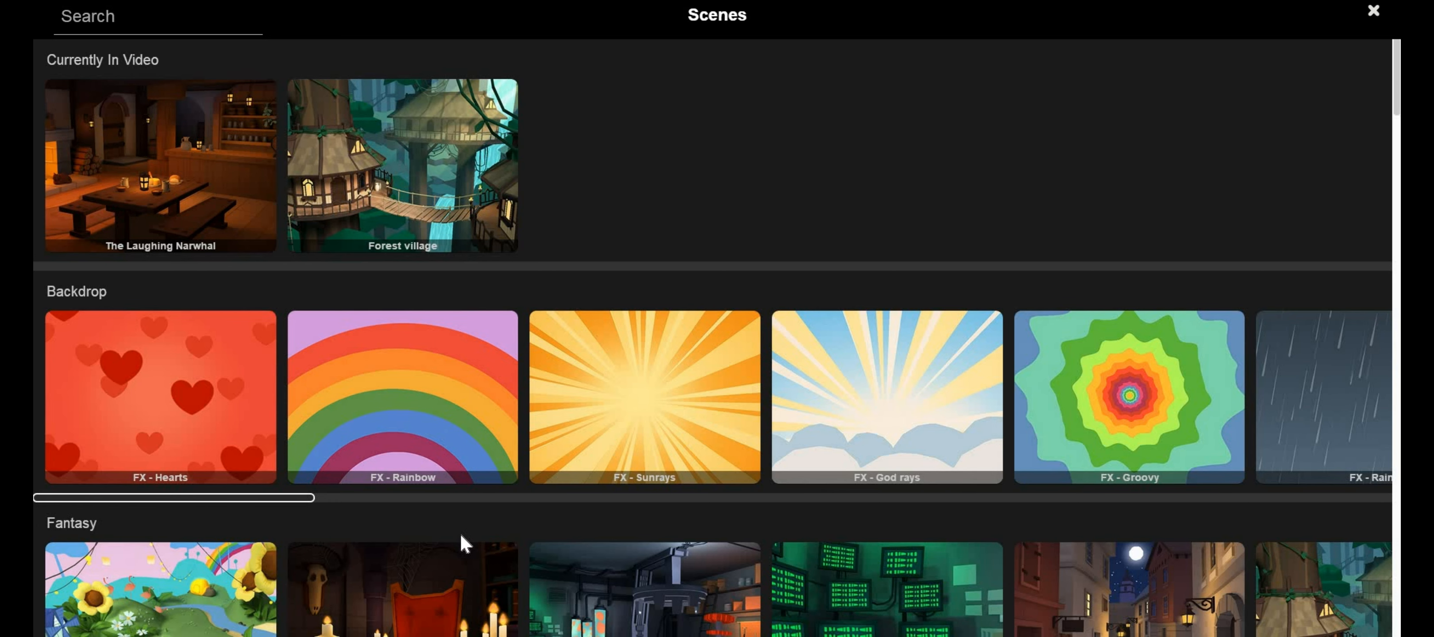
Browse the scene library by category, from Backdrop down to Public, including the full Health Care row
scroll(461, 536, down, 3)
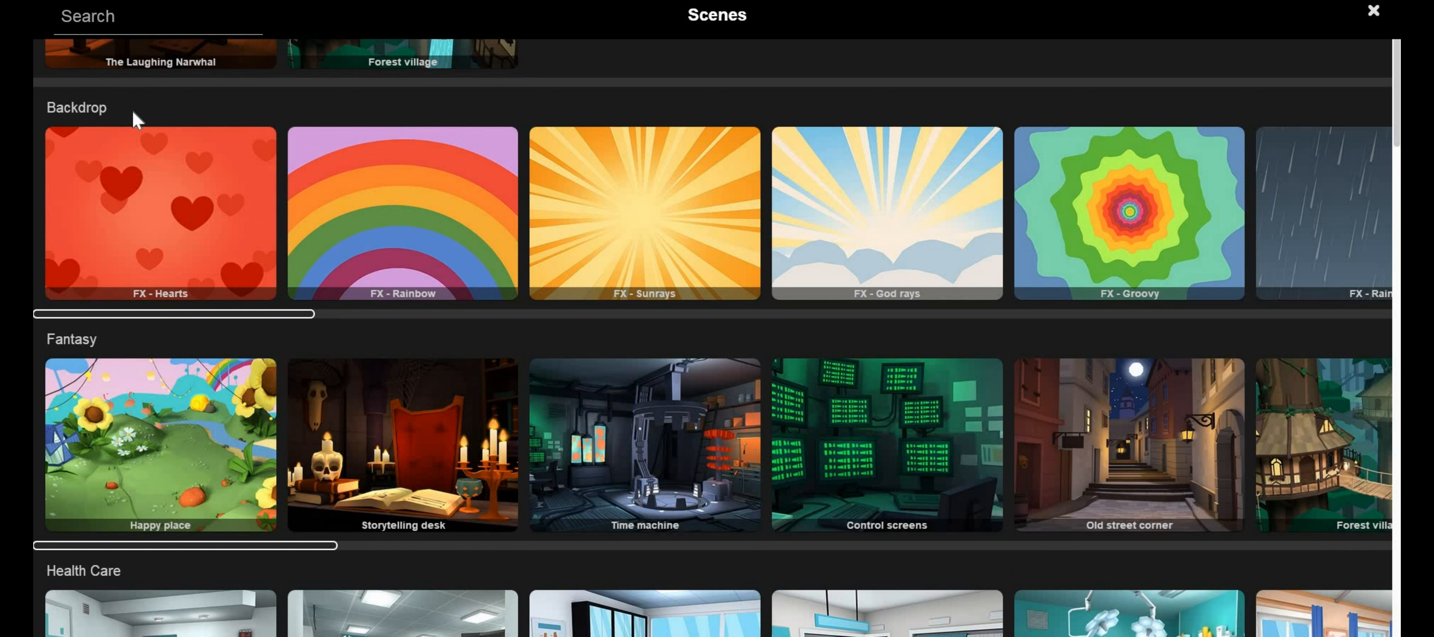
scroll(120, 403, down, 3)
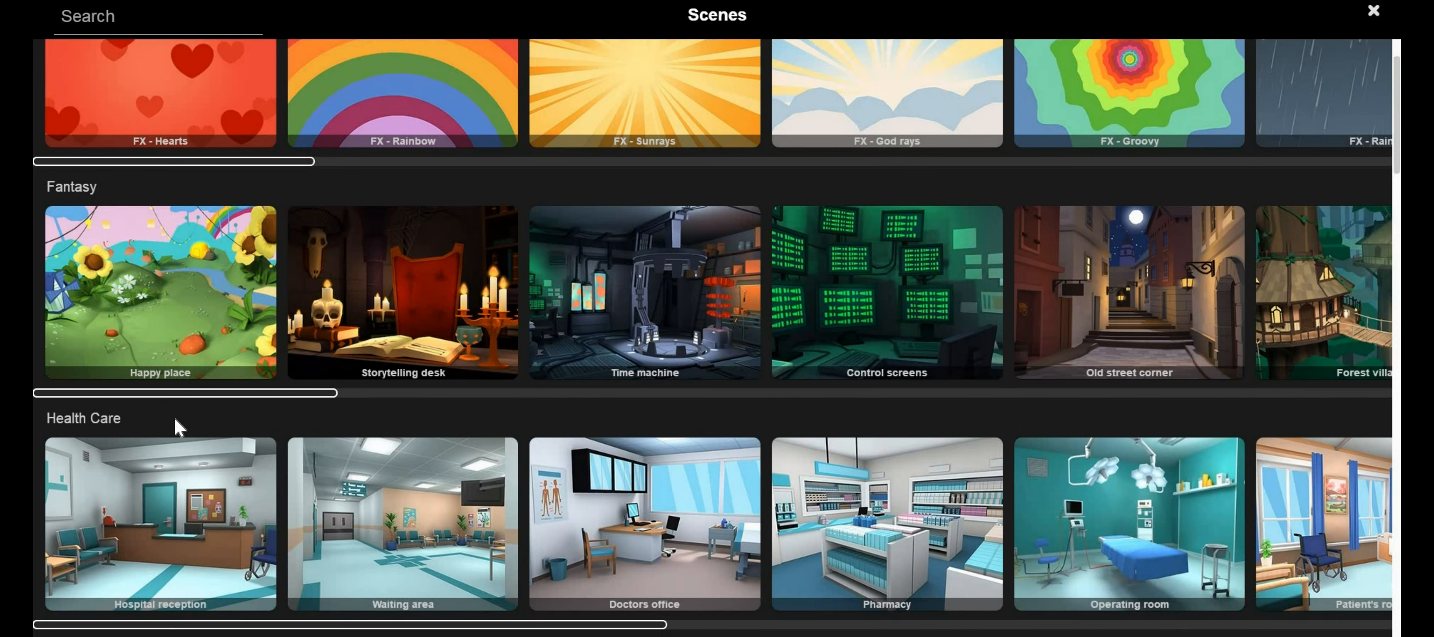
scroll(175, 418, down, 4)
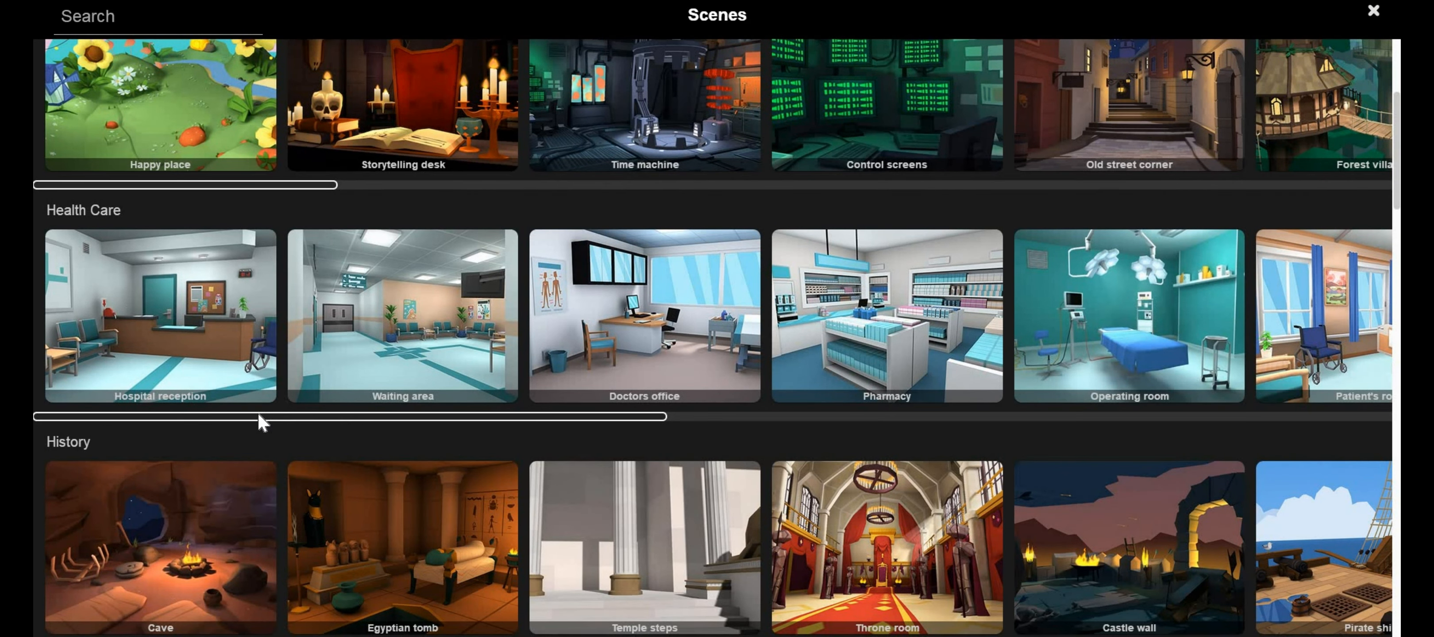
scroll(331, 422, right, 4)
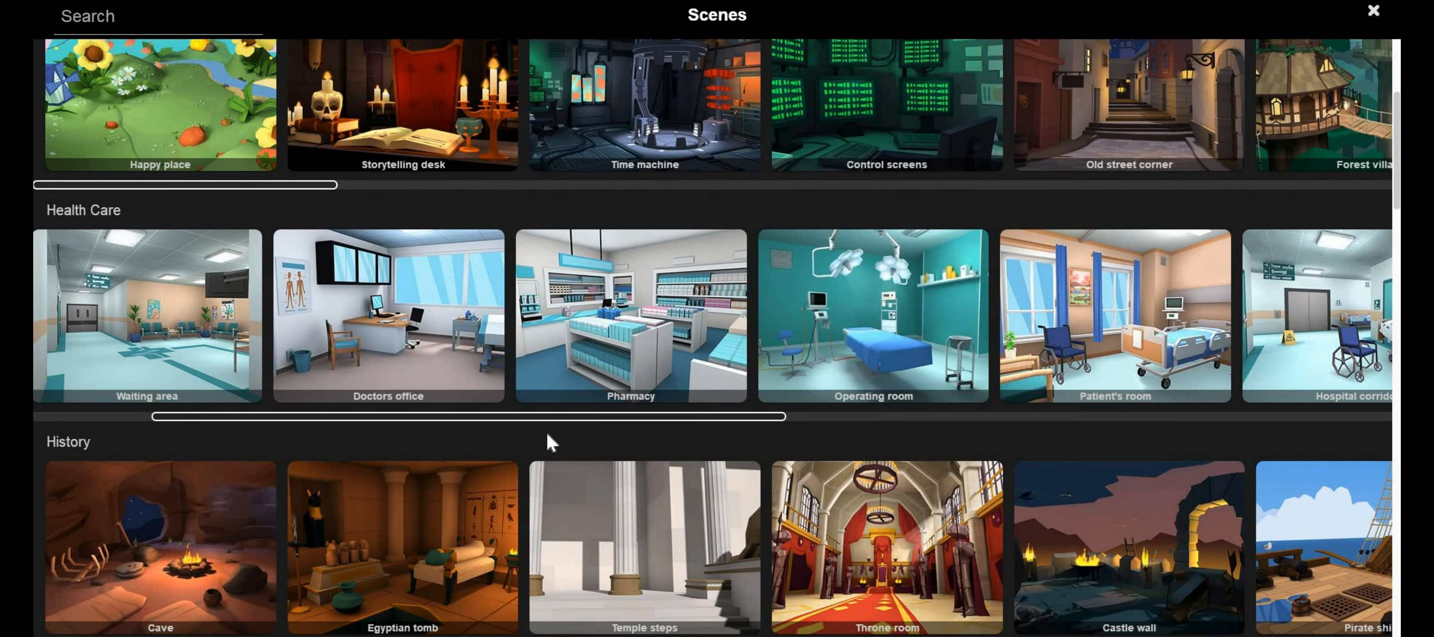
scroll(551, 443, right, 8)
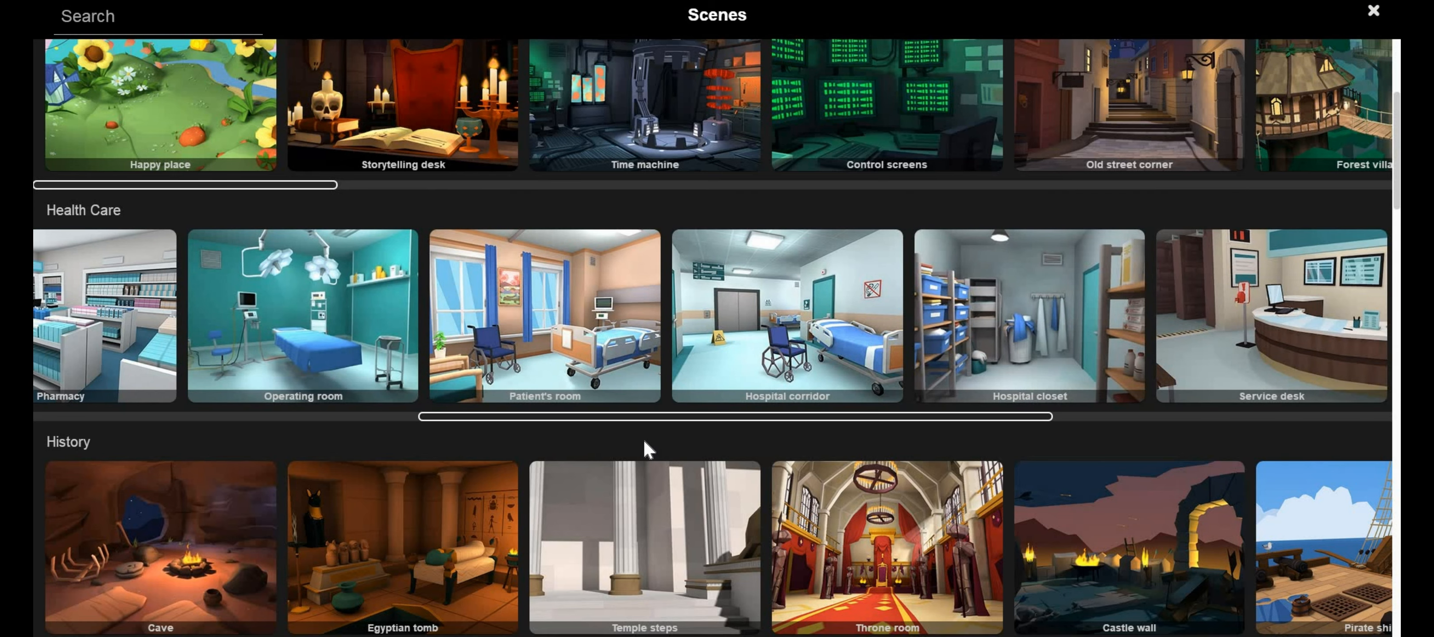
scroll(668, 438, right, 4)
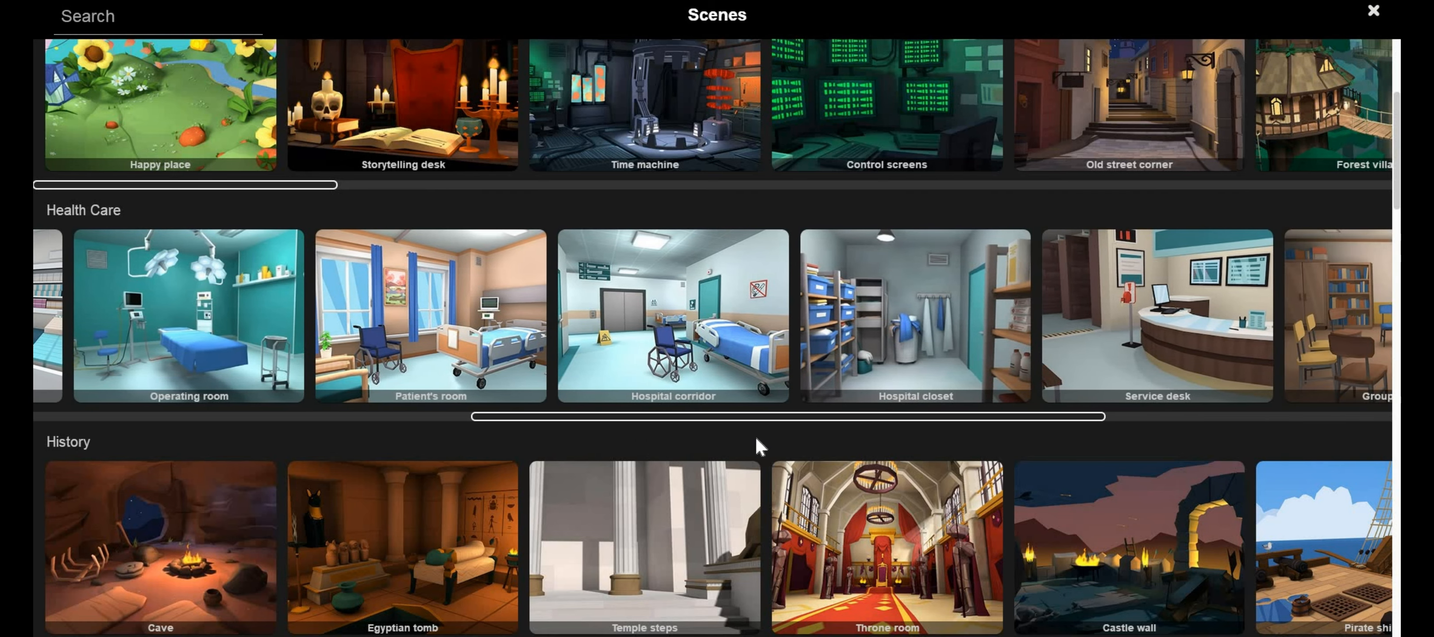
scroll(766, 445, right, 1)
scroll(795, 440, right, 5)
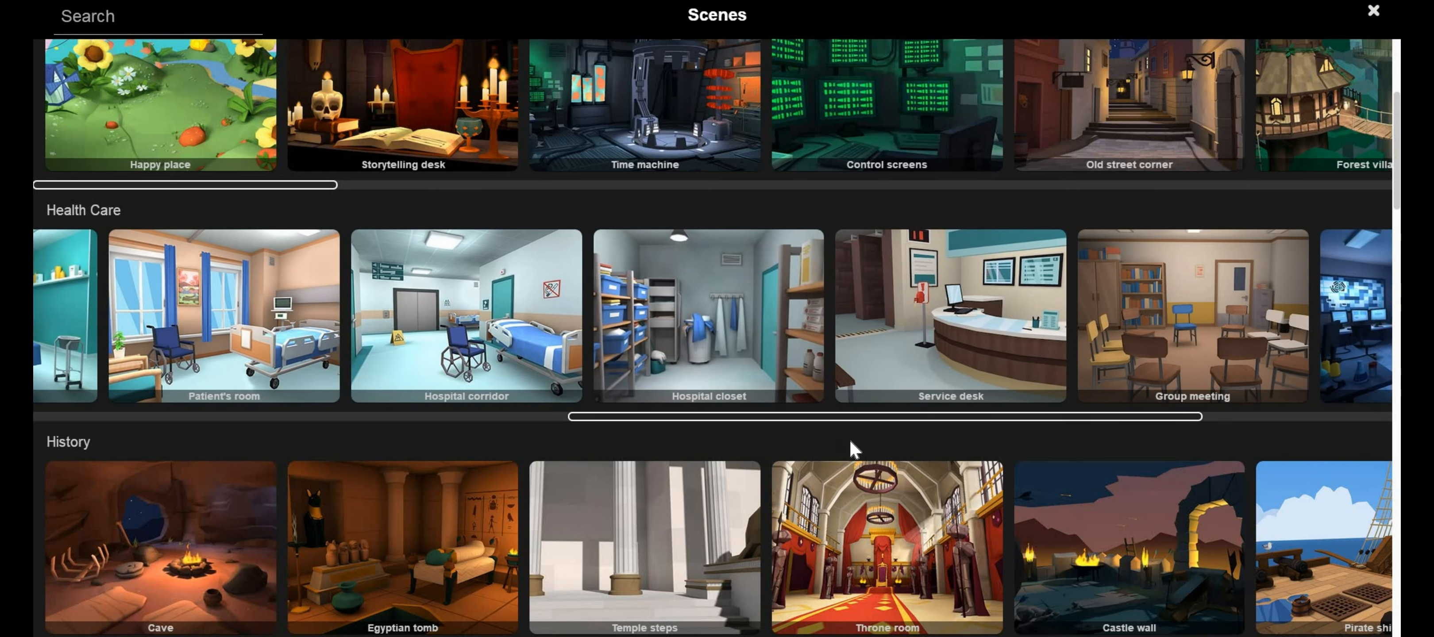
scroll(955, 439, right, 3)
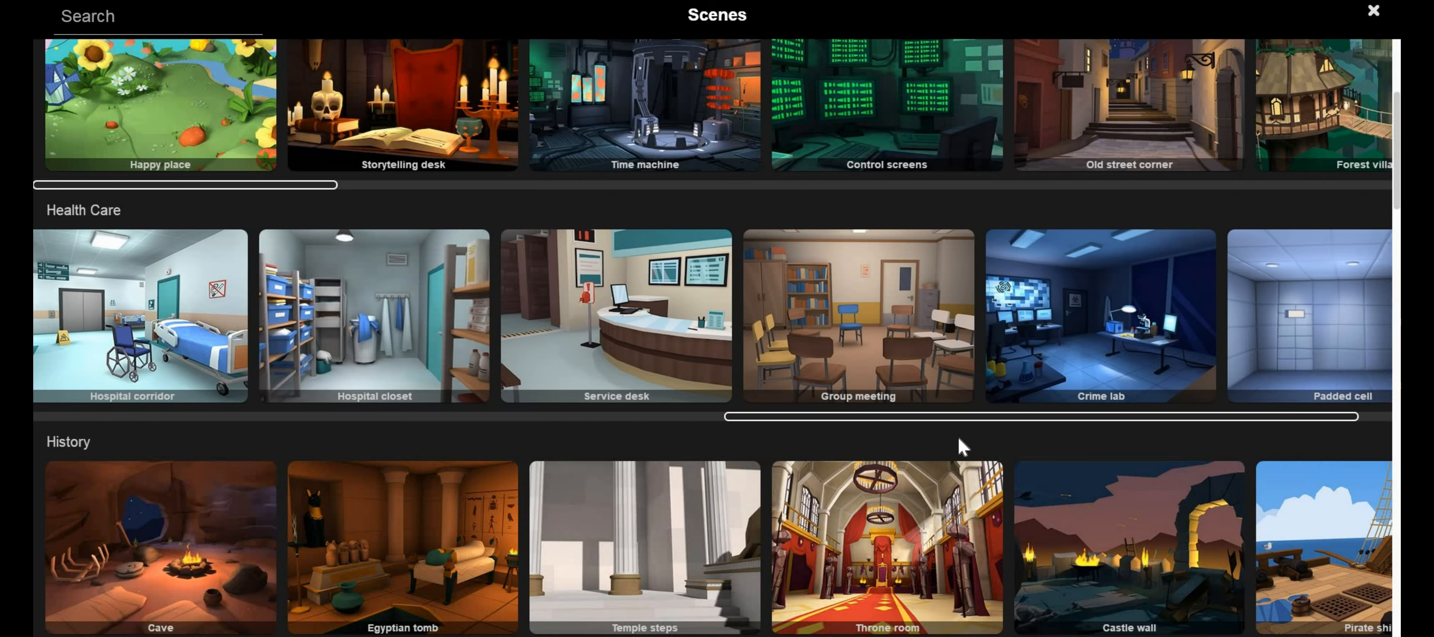
scroll(1058, 446, right, 1)
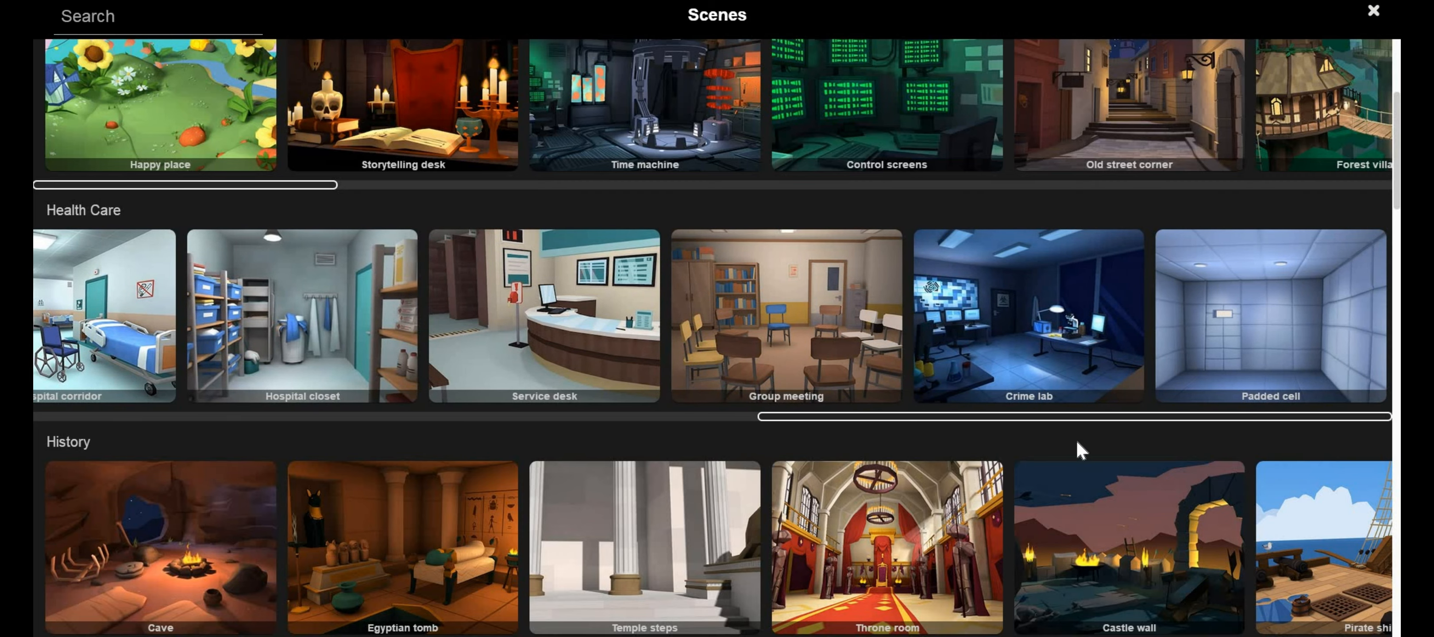
scroll(201, 420, left, 15)
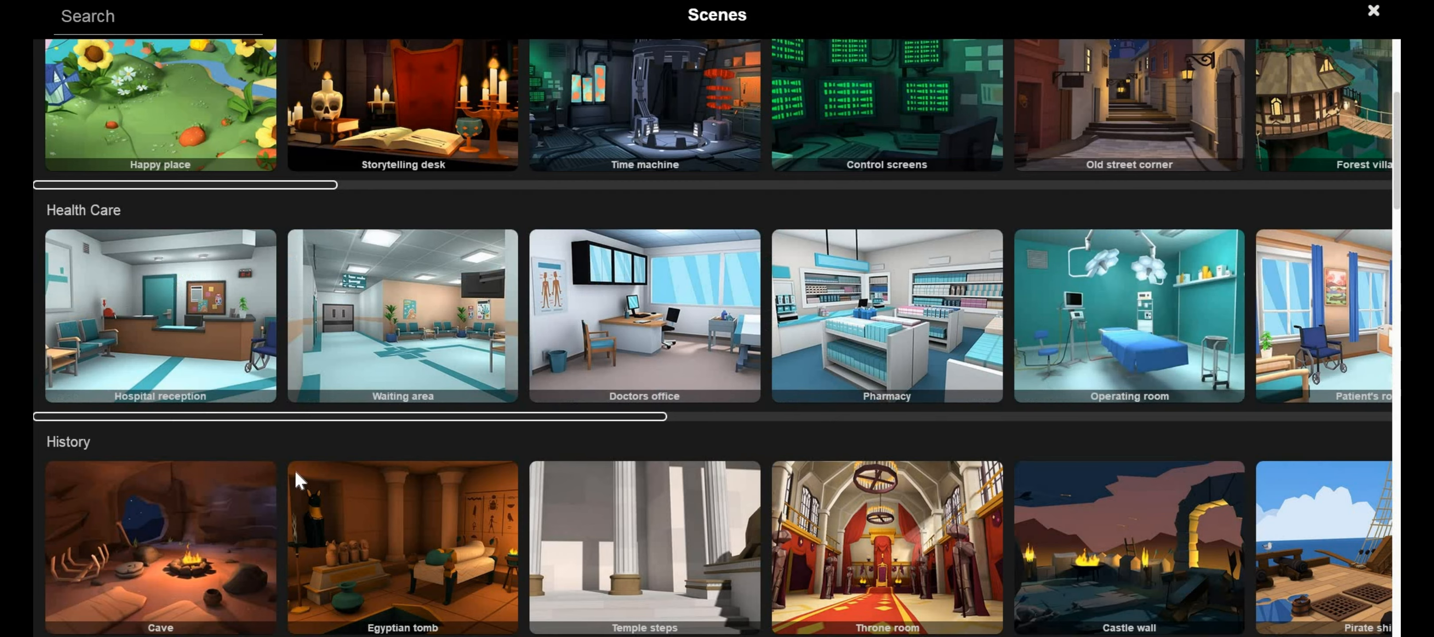
scroll(306, 478, down, 5)
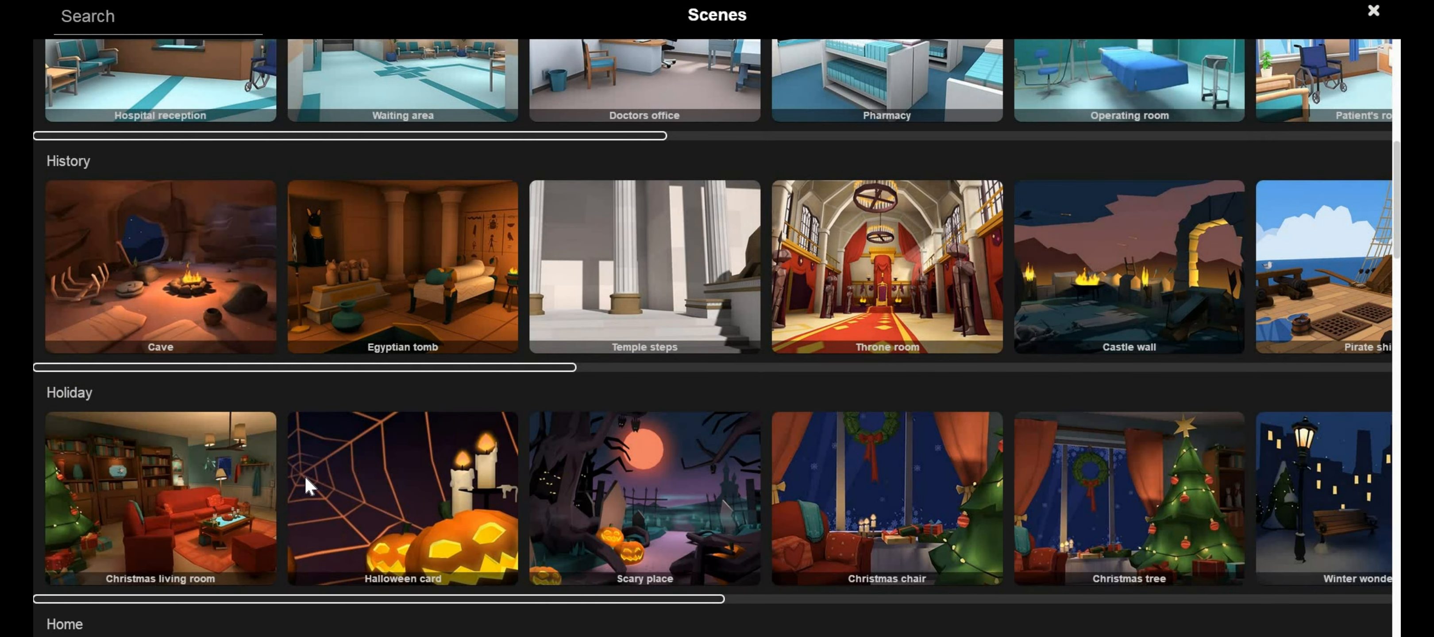
scroll(308, 486, down, 3)
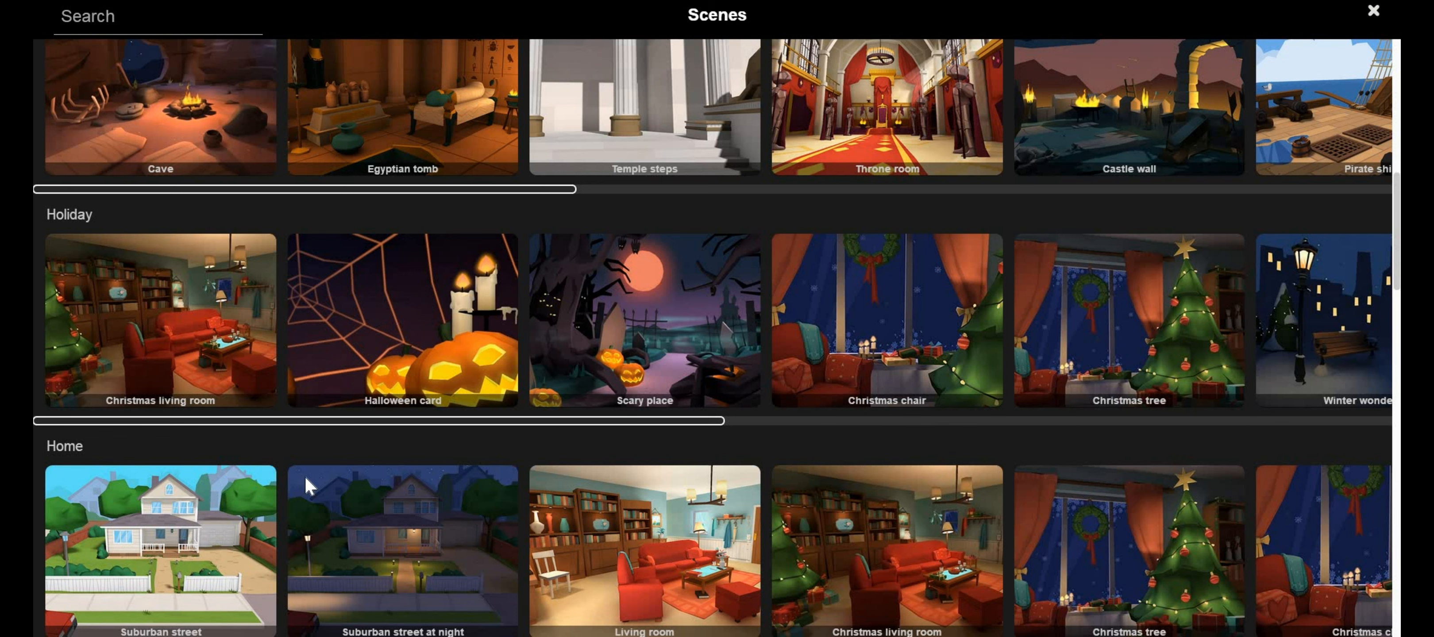
scroll(438, 532, down, 5)
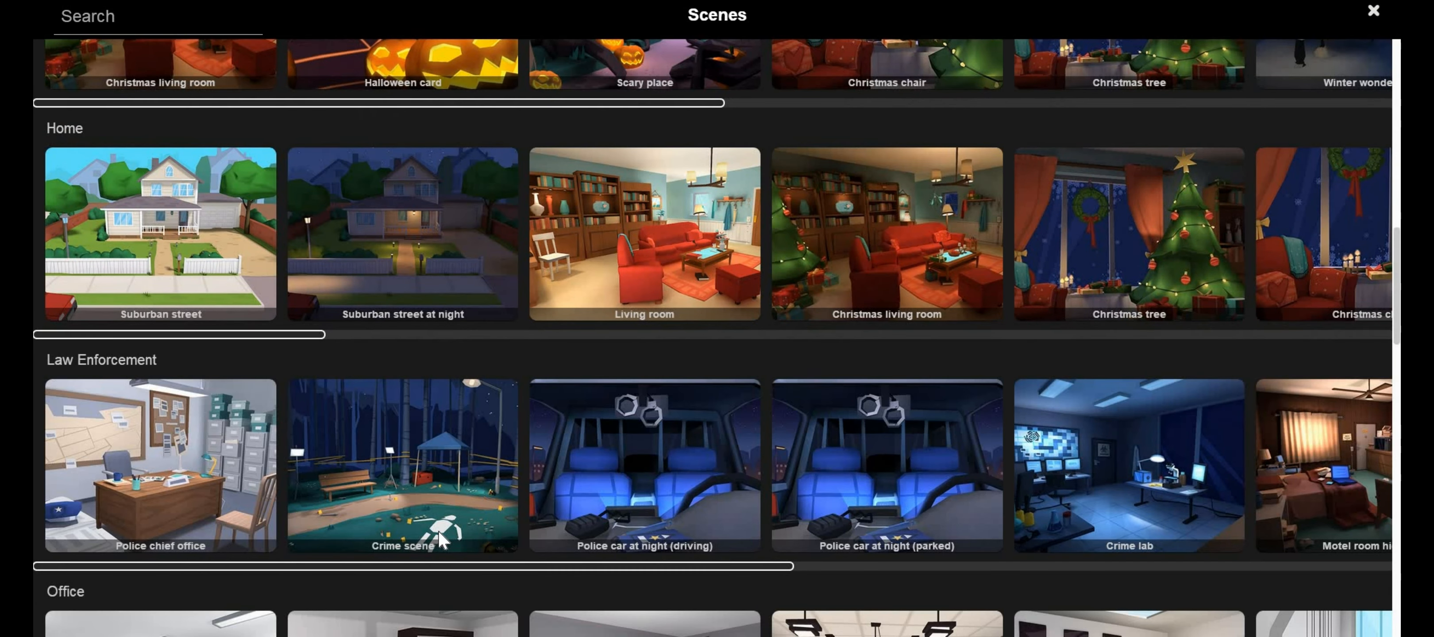
scroll(438, 531, down, 3)
scroll(438, 531, down, 5)
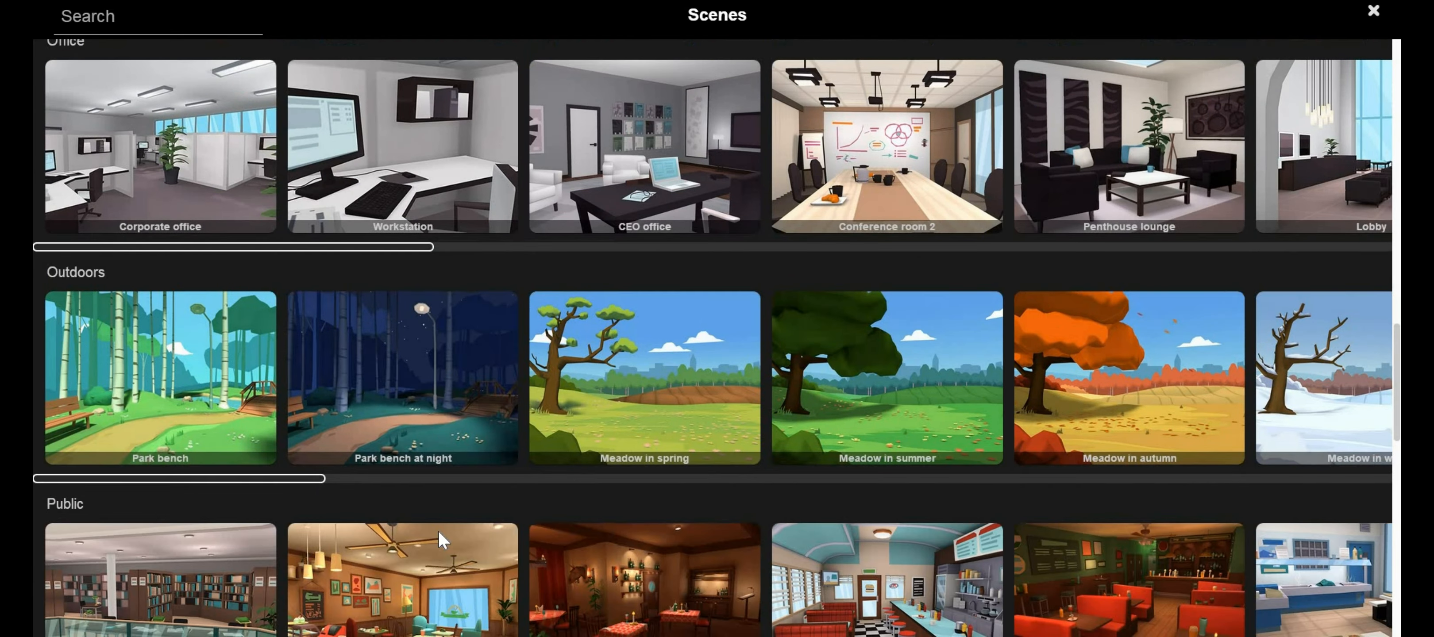
Set the new scene's location to Forest village from the scenes already used in the video
scroll(438, 532, up, 6)
scroll(438, 532, up, 10)
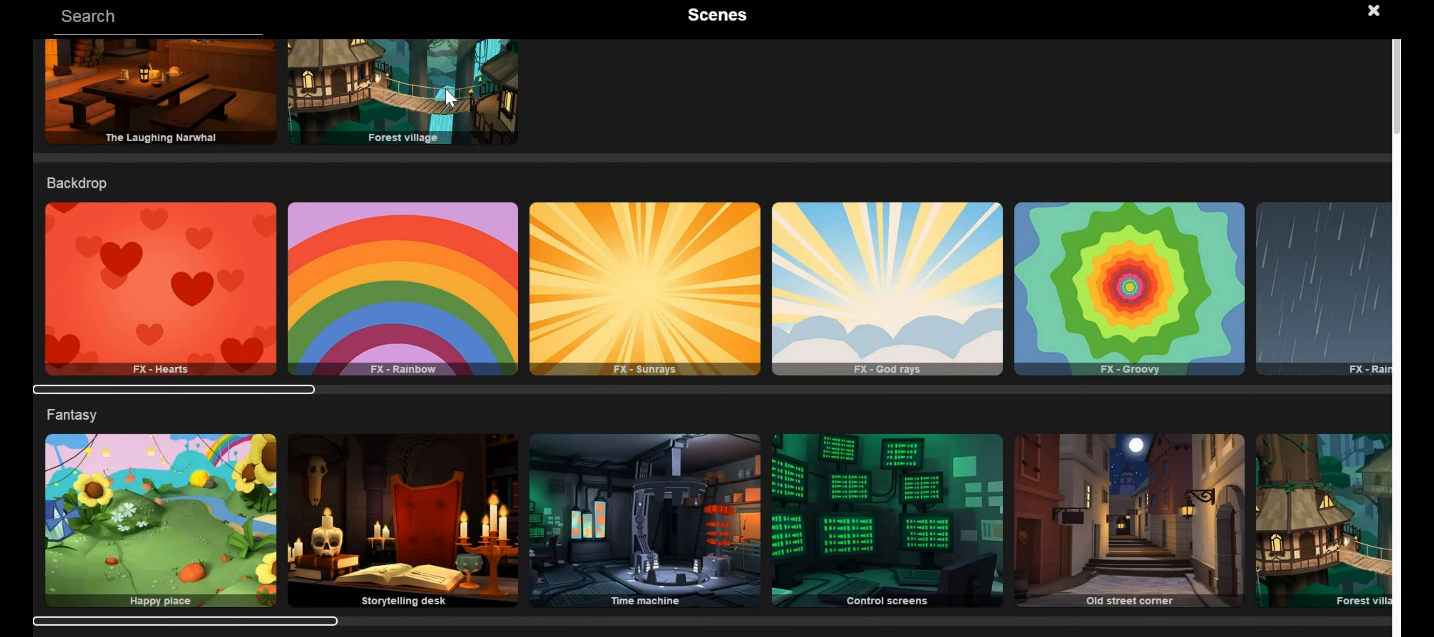
click(445, 88)
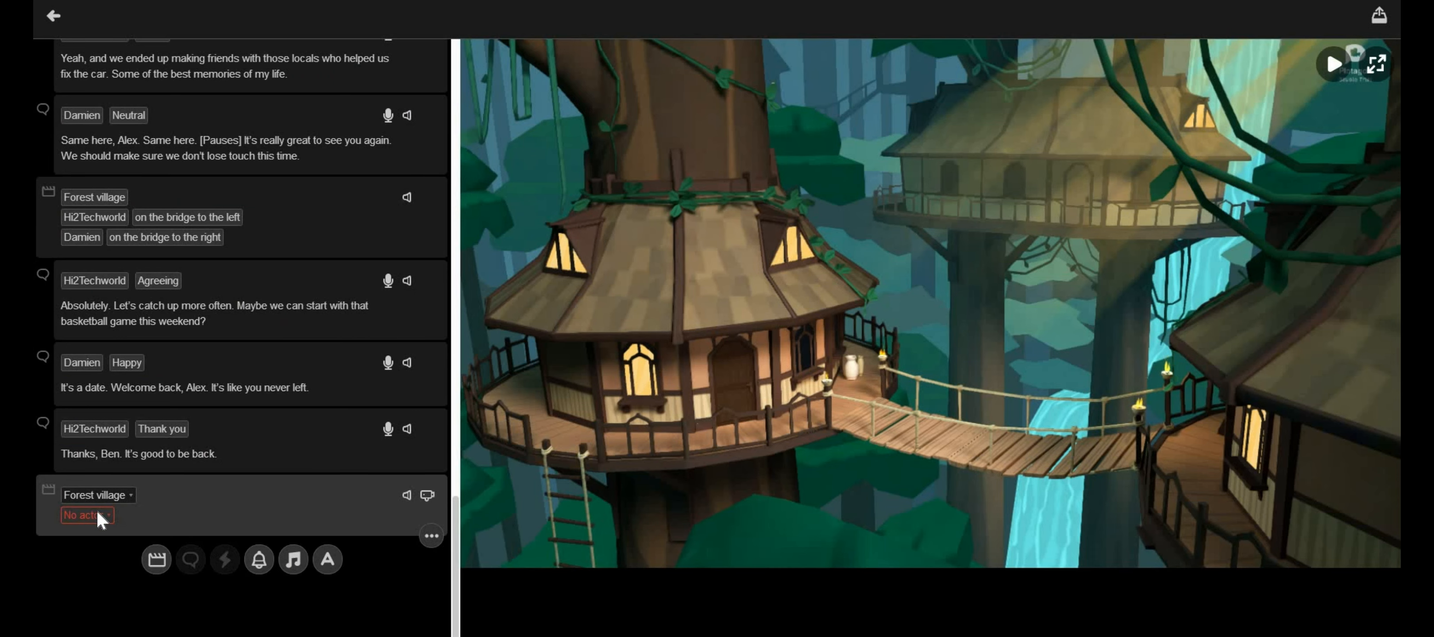
Assign the character jerry as the first actor of the new Forest village scene
click(87, 515)
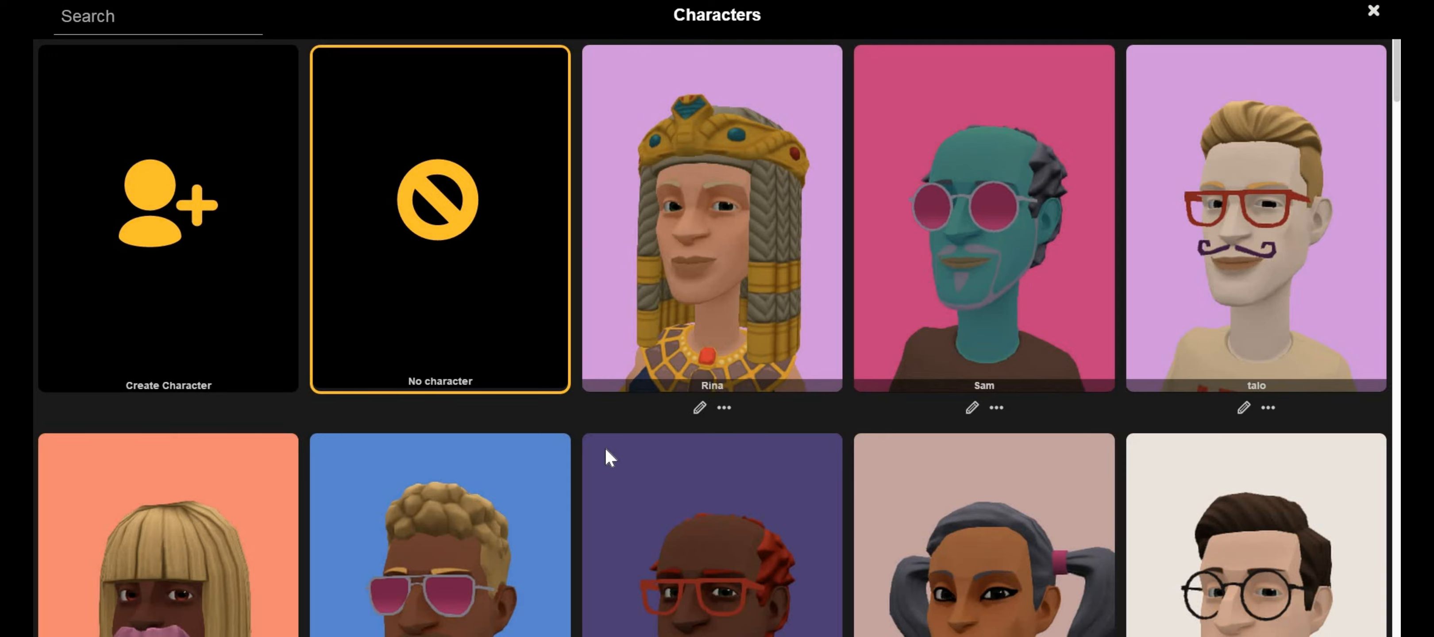
scroll(606, 450, down, 3)
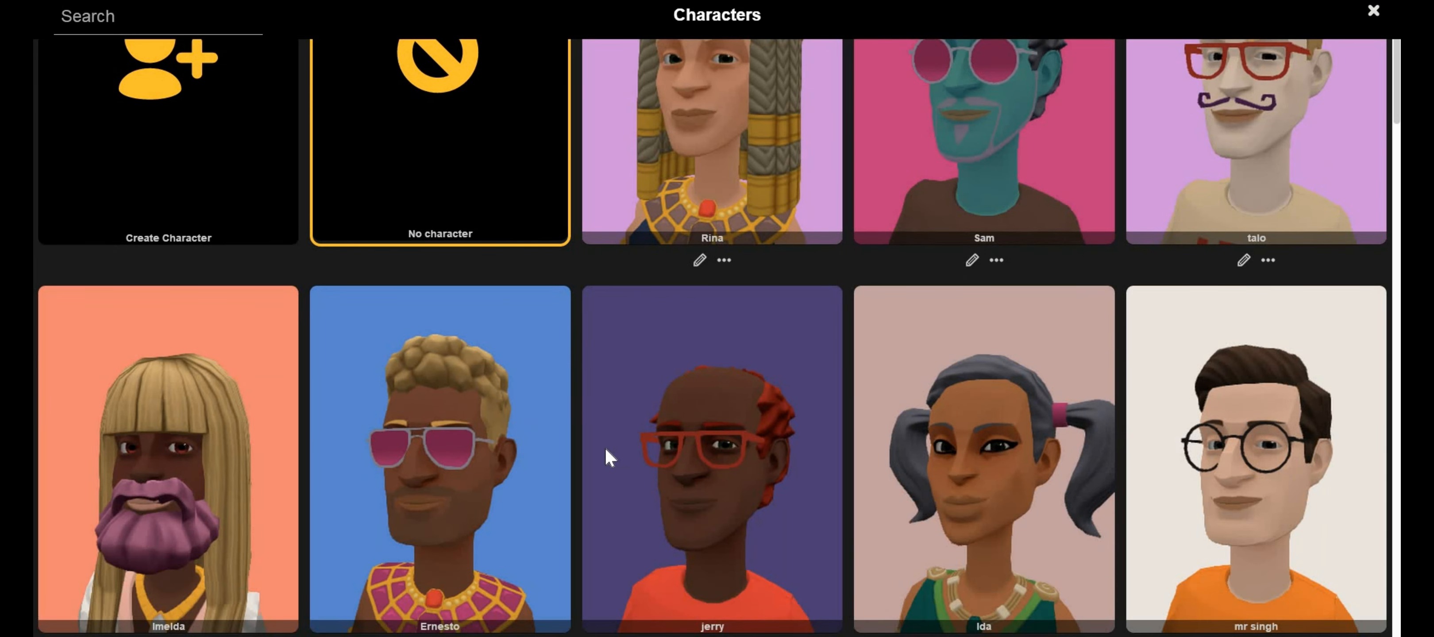
click(605, 450)
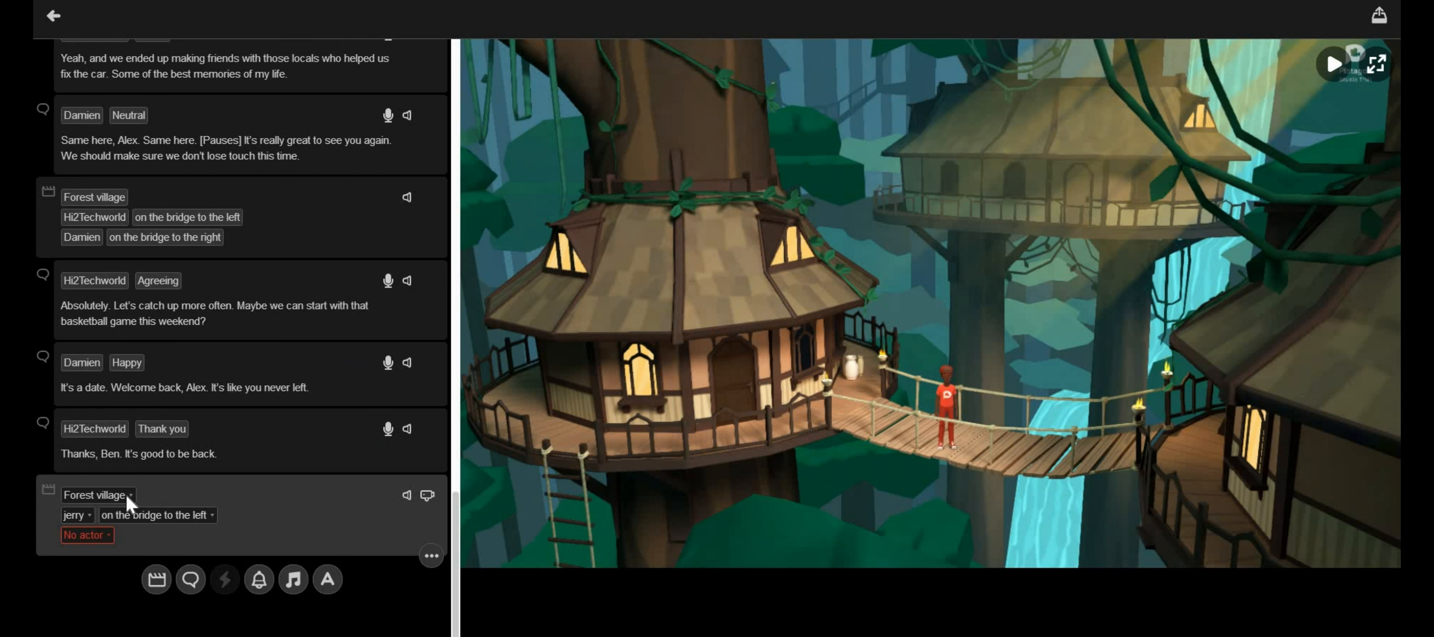
Try jerry as the second actor of the new Forest village scene
click(88, 535)
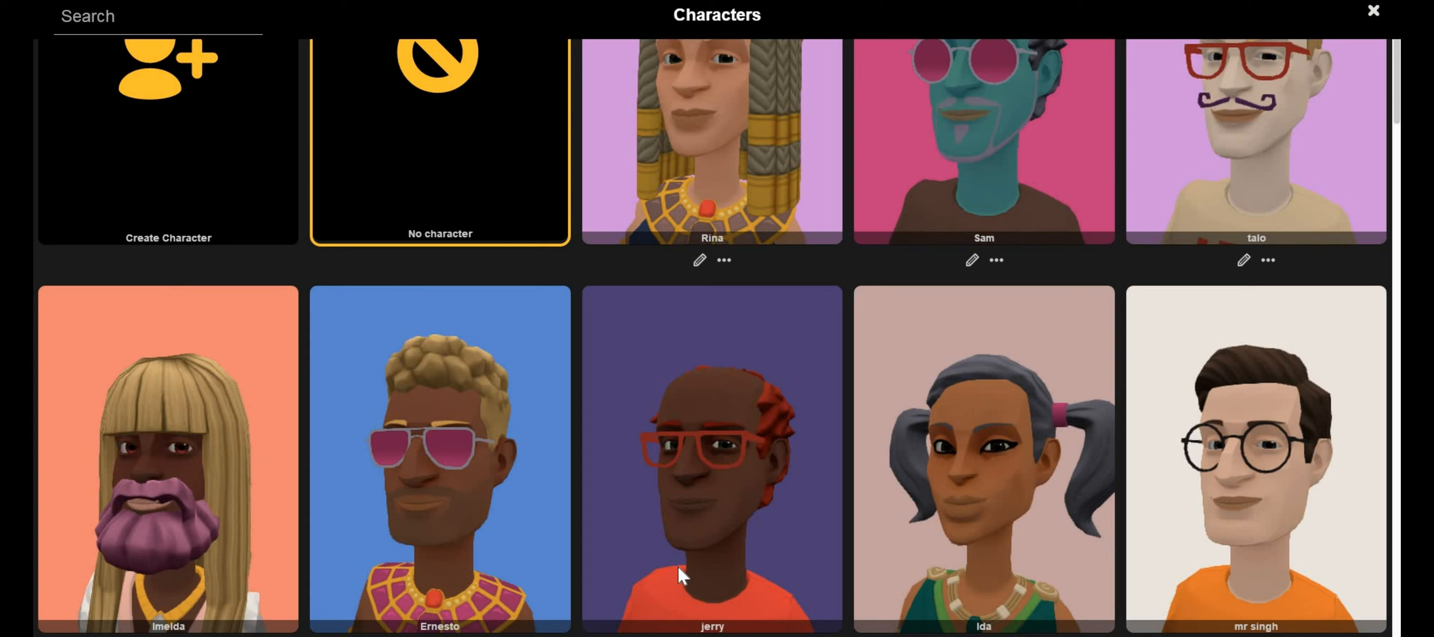
click(679, 568)
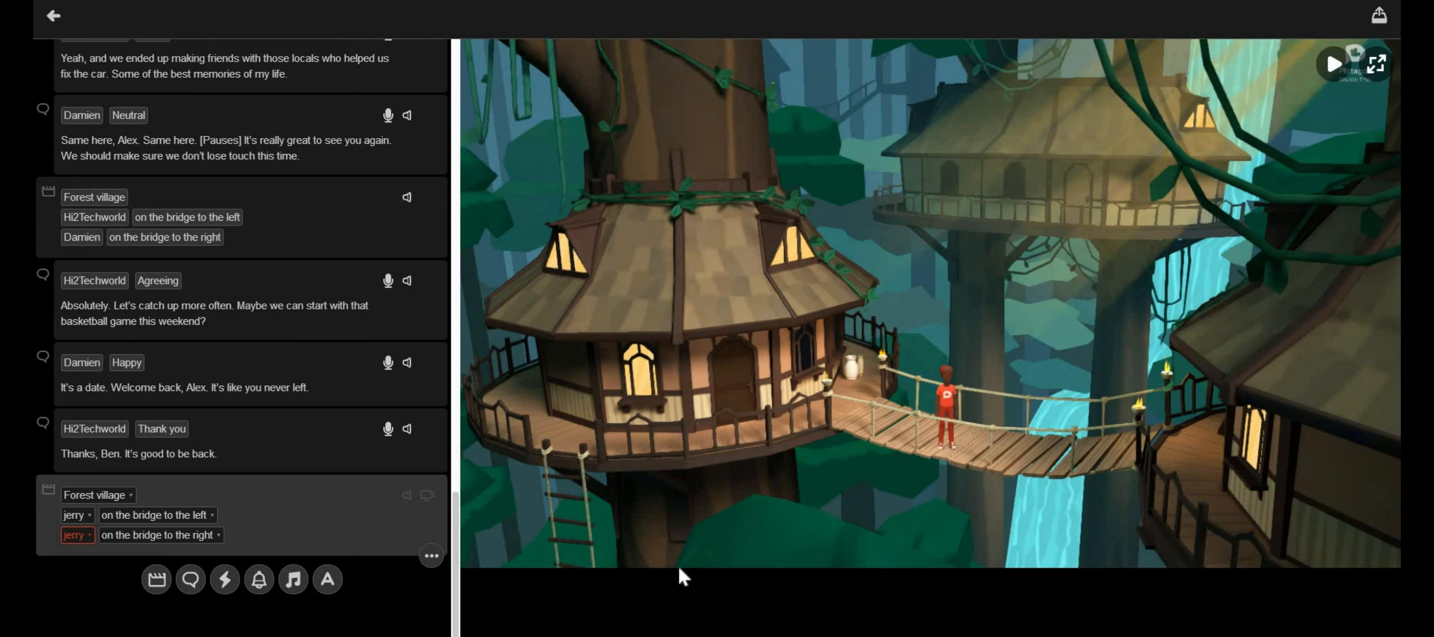
click(430, 554)
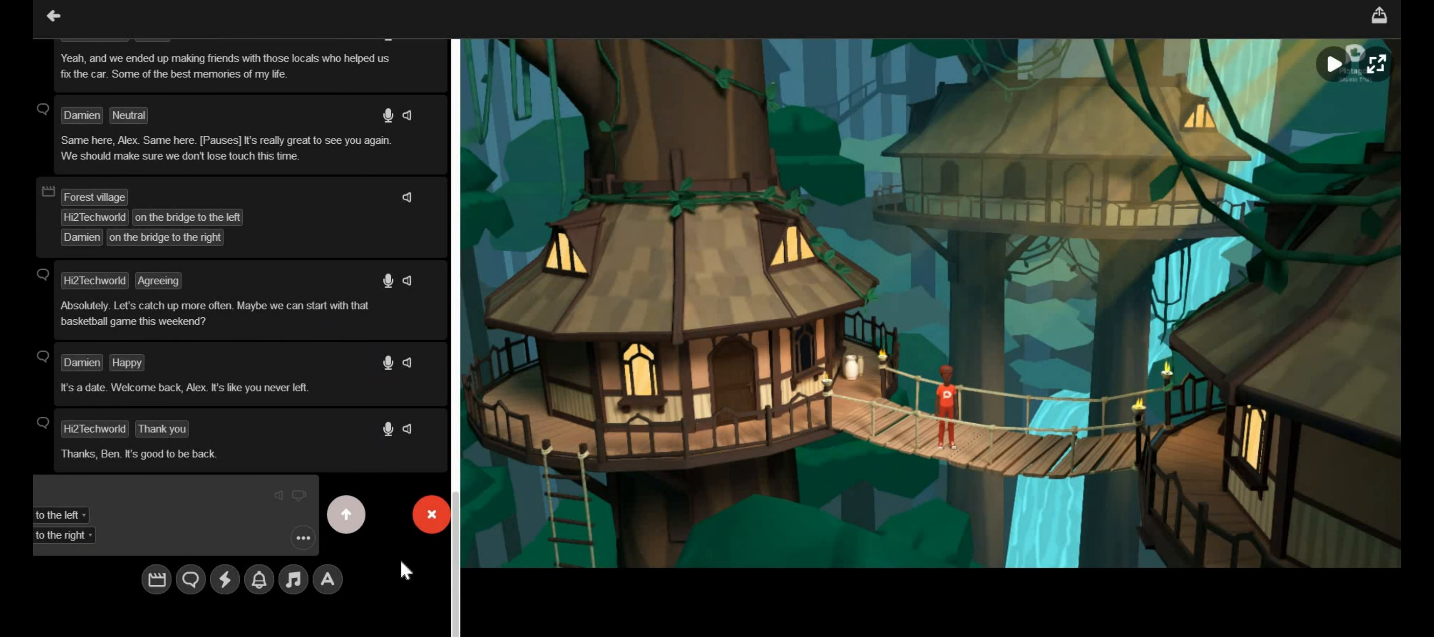
click(302, 540)
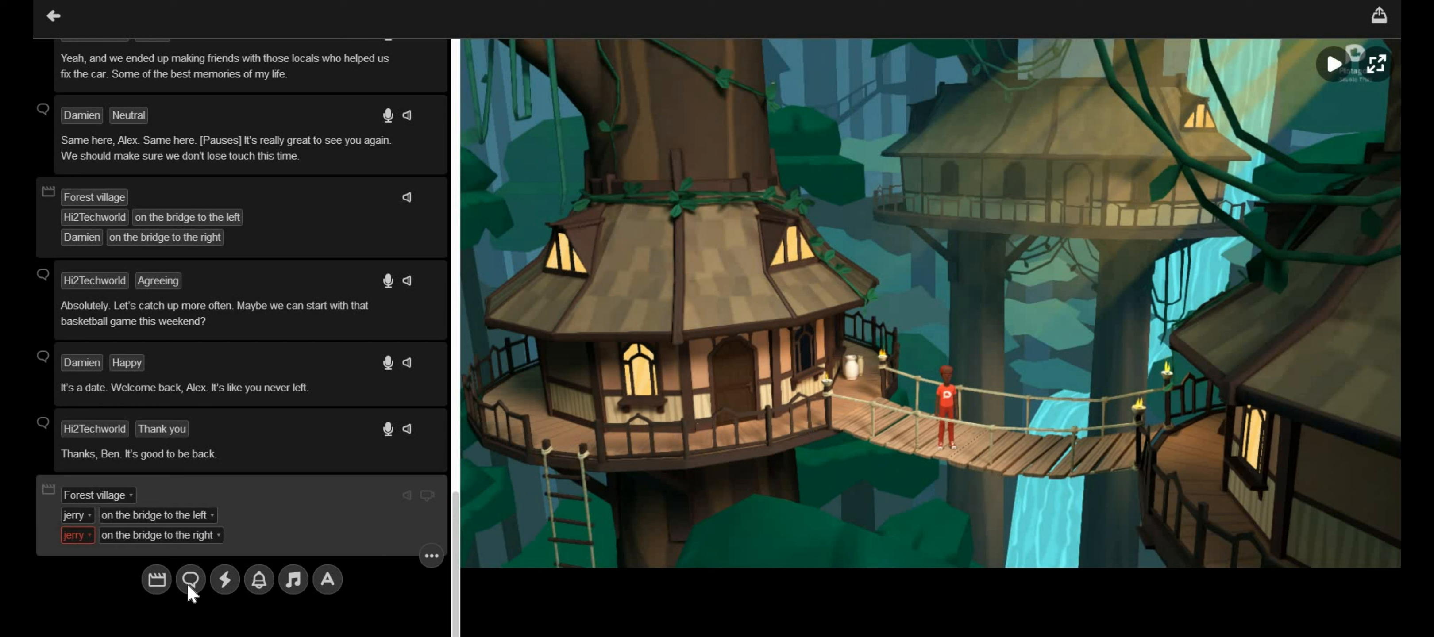
Place the scene's first actor at Bridge (right) and the second actor at Bridge (left)
click(191, 514)
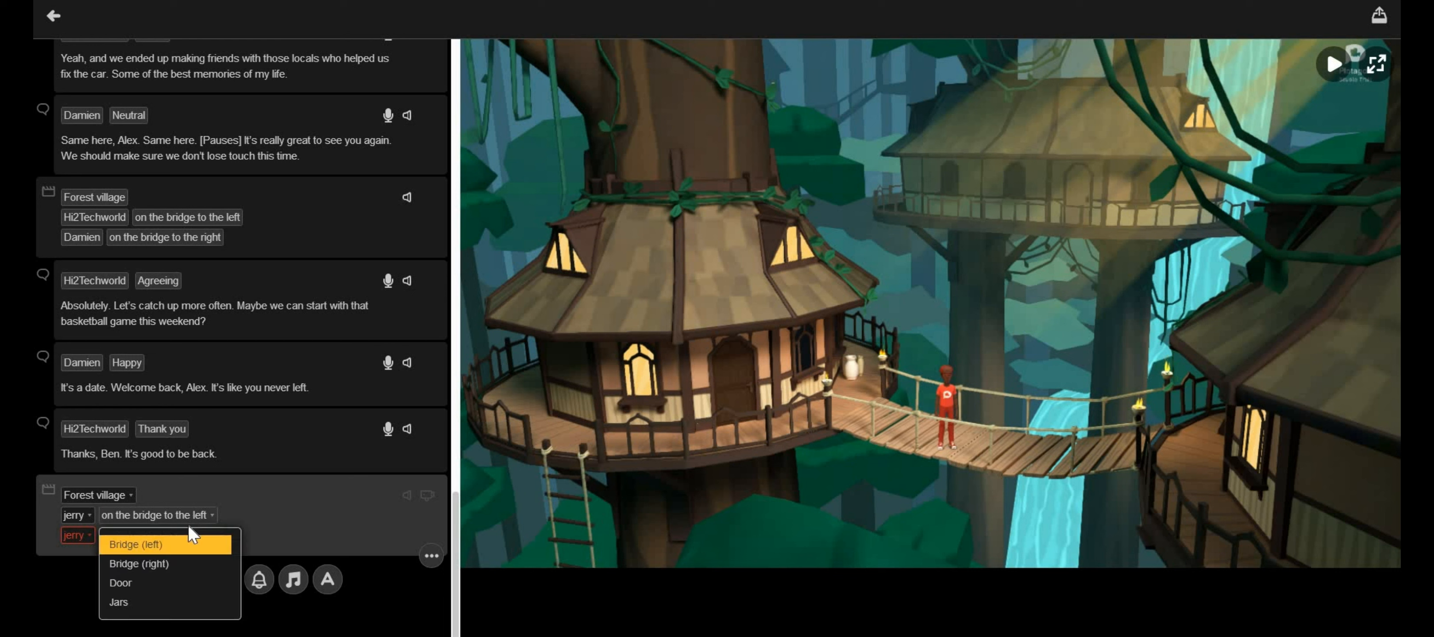
click(180, 564)
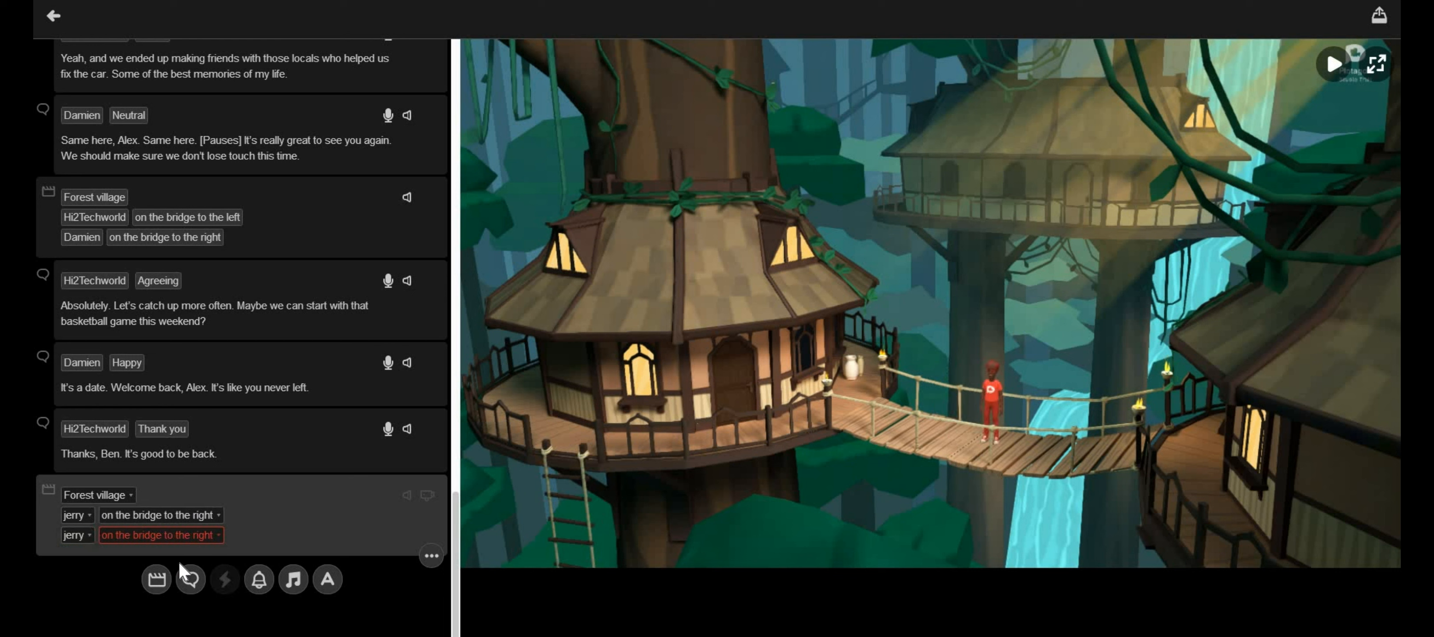
click(196, 536)
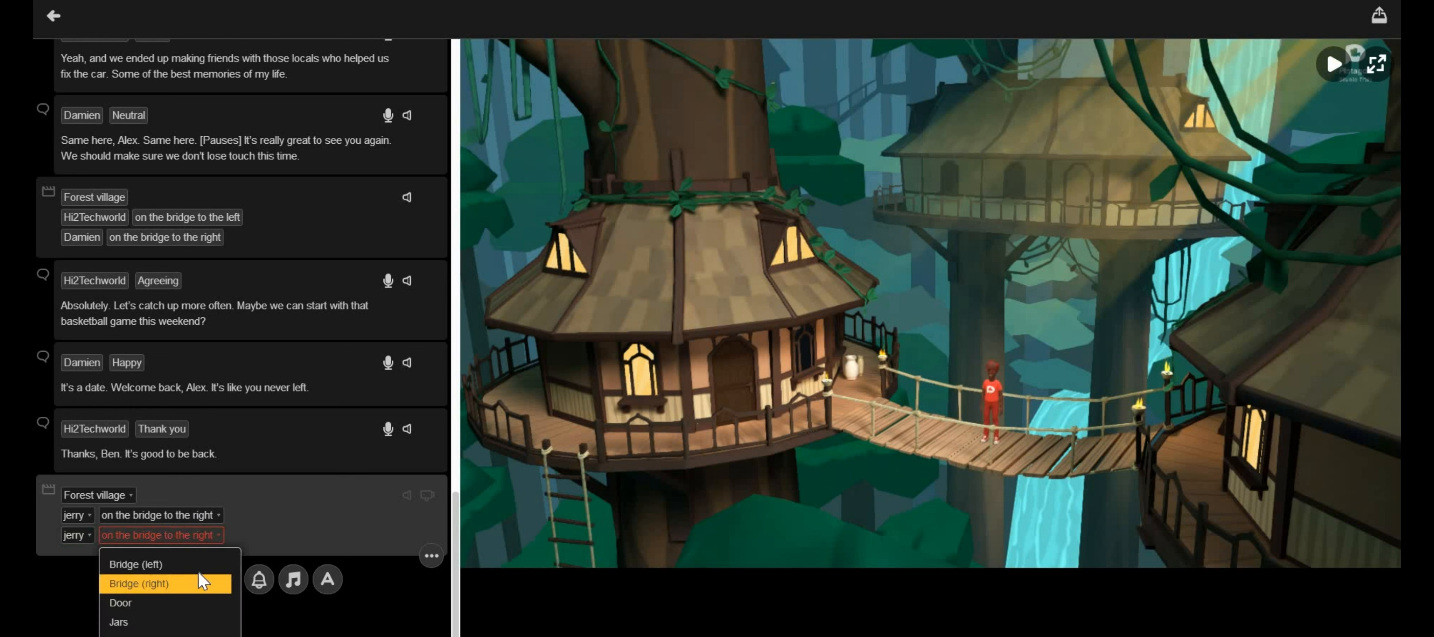
click(198, 563)
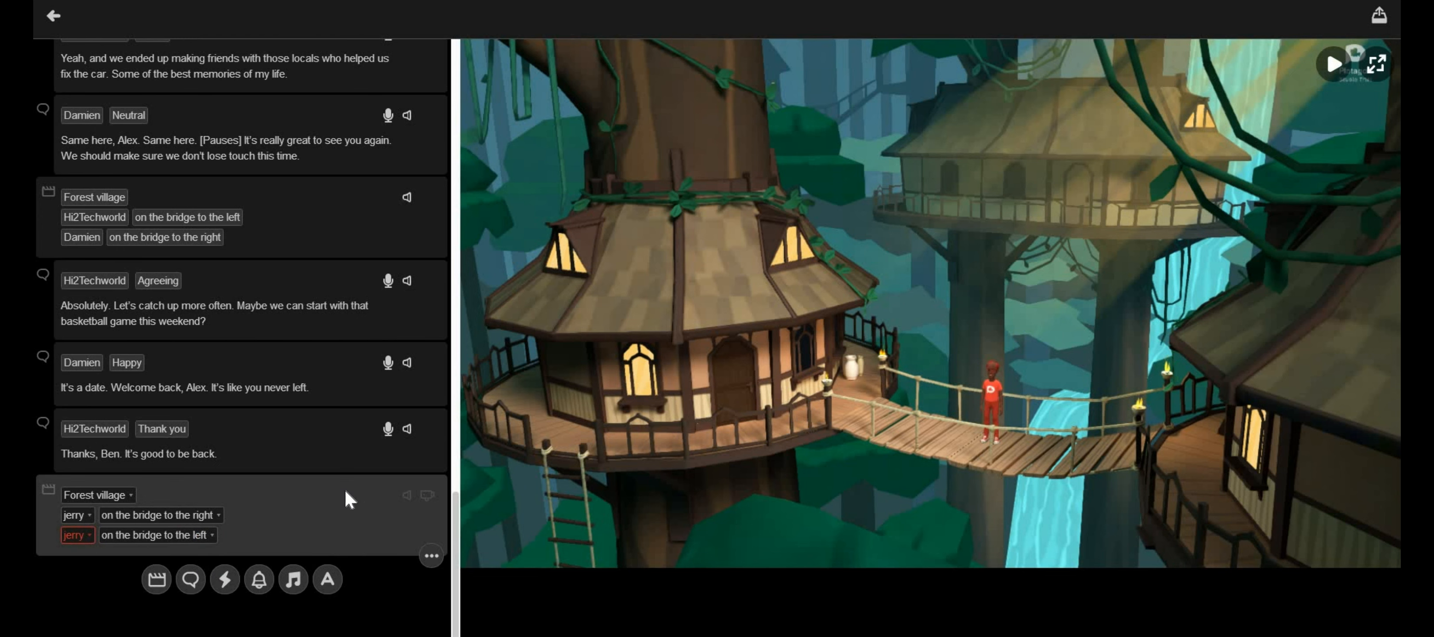
Change the second actor of the new Forest village scene to mr singh
scroll(345, 490, down, 1)
click(82, 490)
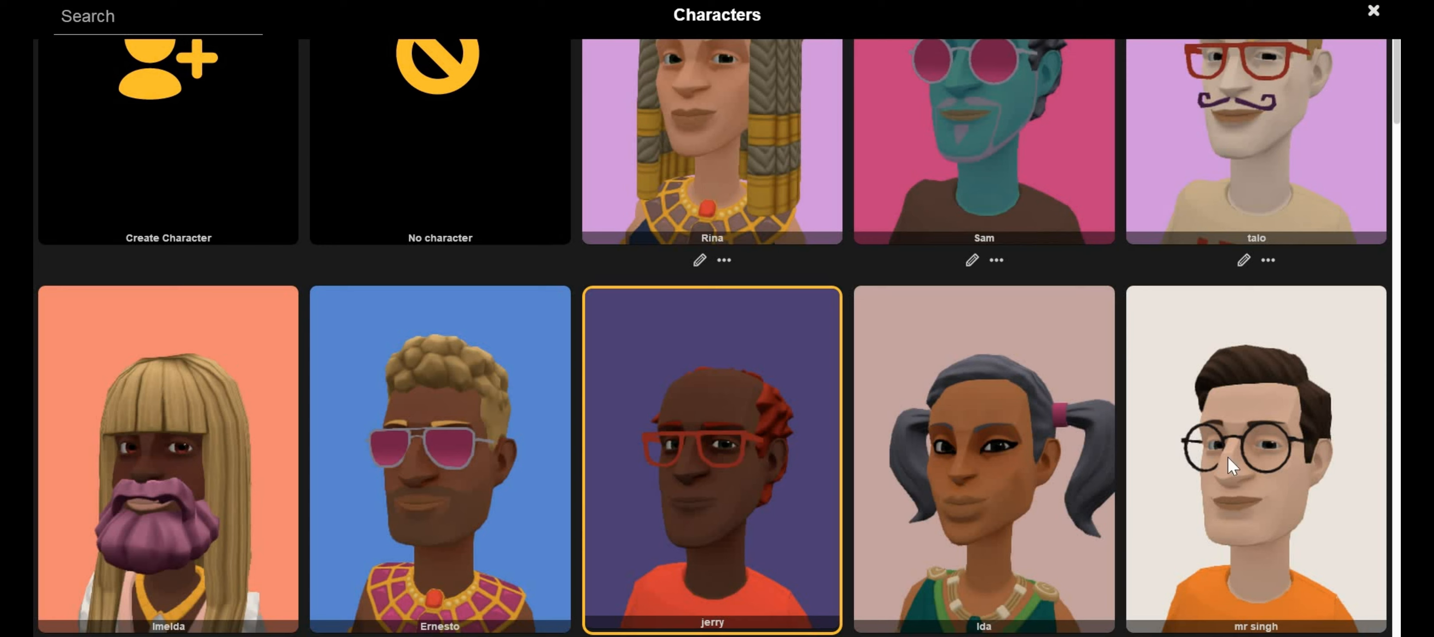
click(1228, 456)
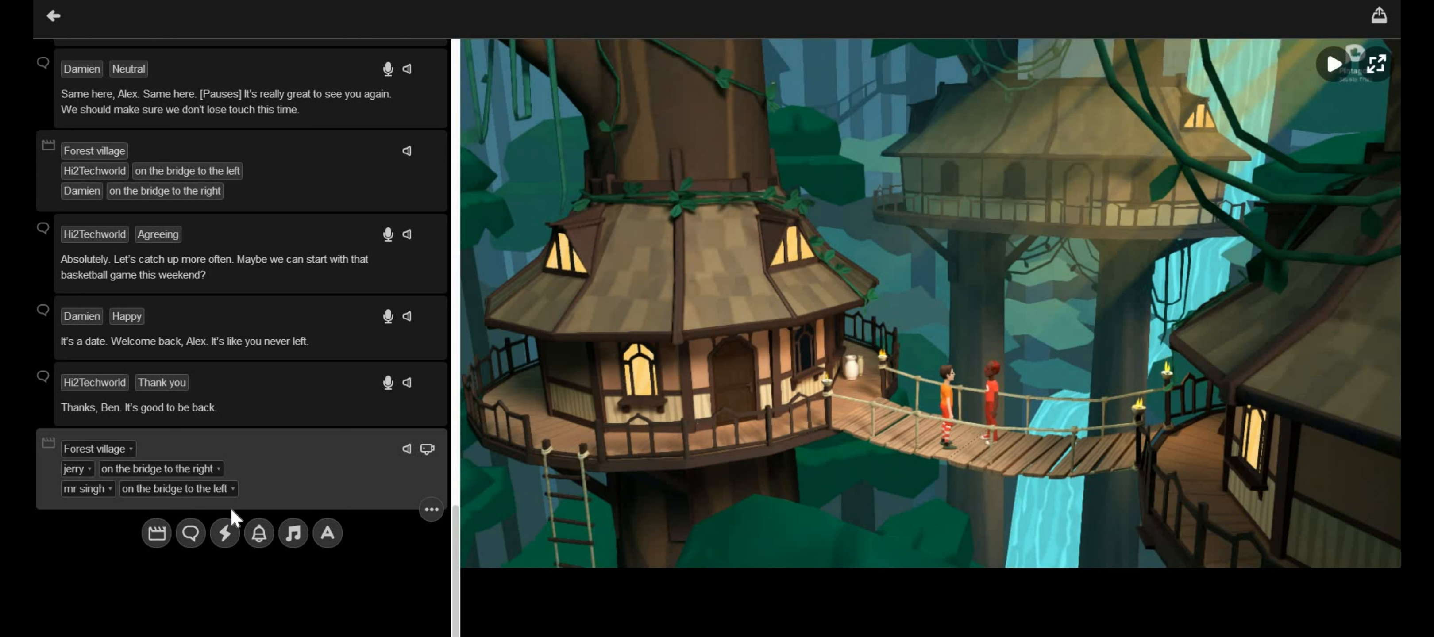
Add a dialogue line below the new Forest village scene and set jerry as its speaker
click(190, 533)
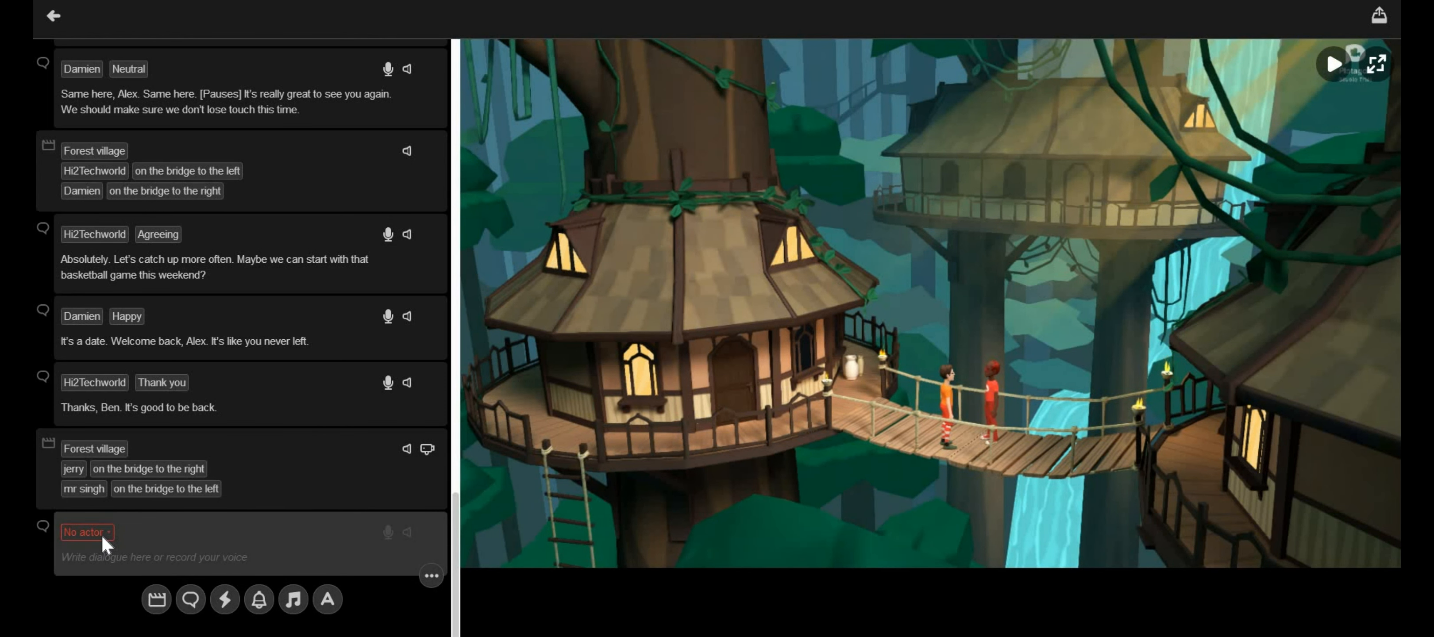
click(103, 539)
click(105, 555)
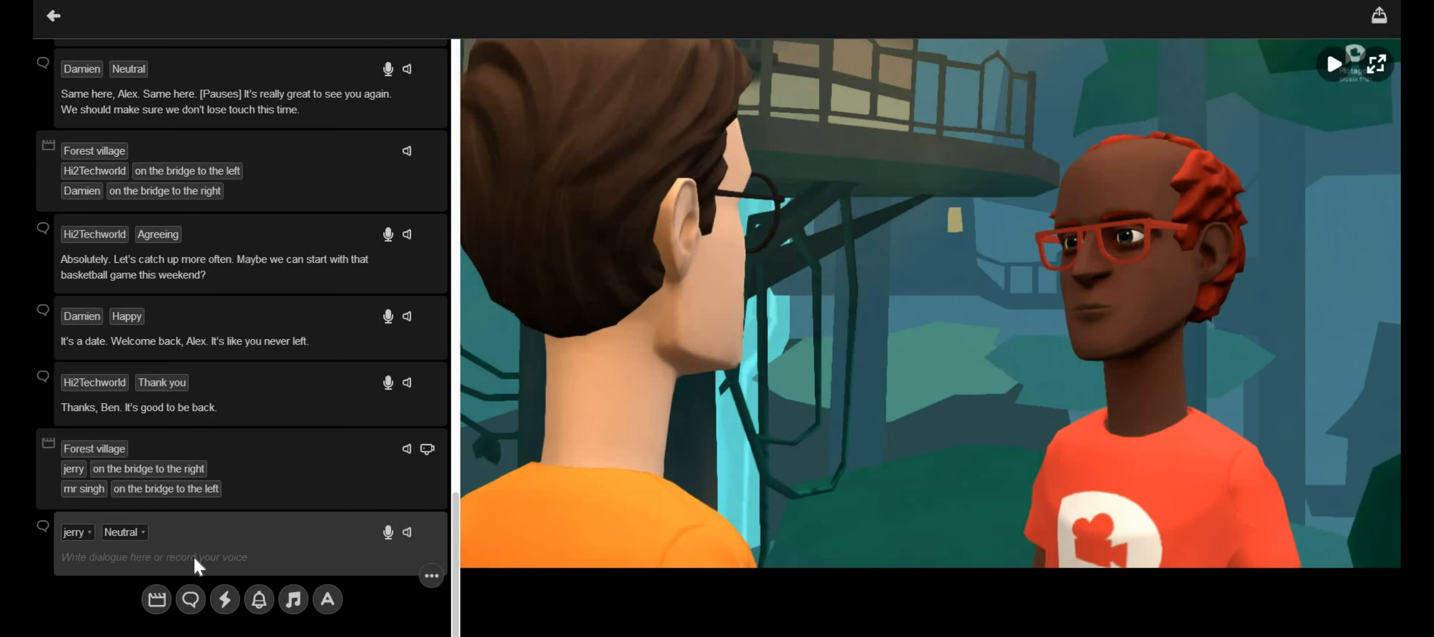
Try the Proud, Puppy eyes and Sad expressions on jerry's dialogue line
scroll(139, 487, down, 1)
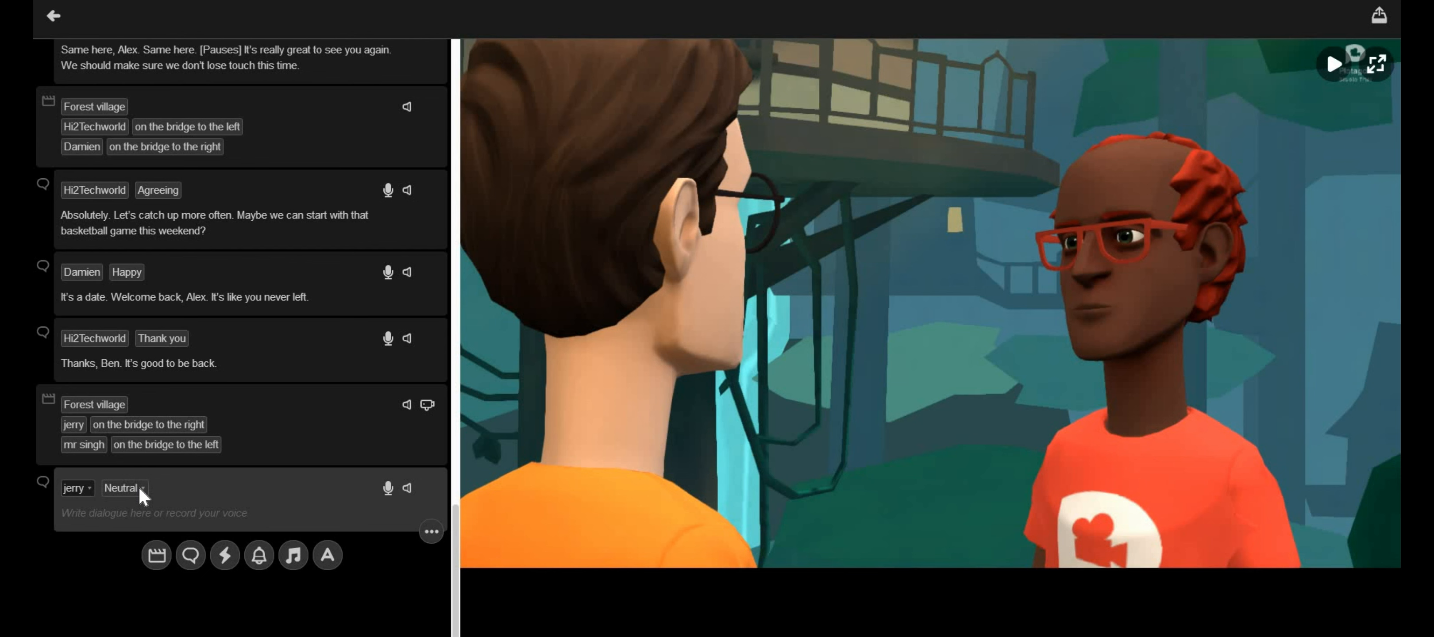
click(139, 487)
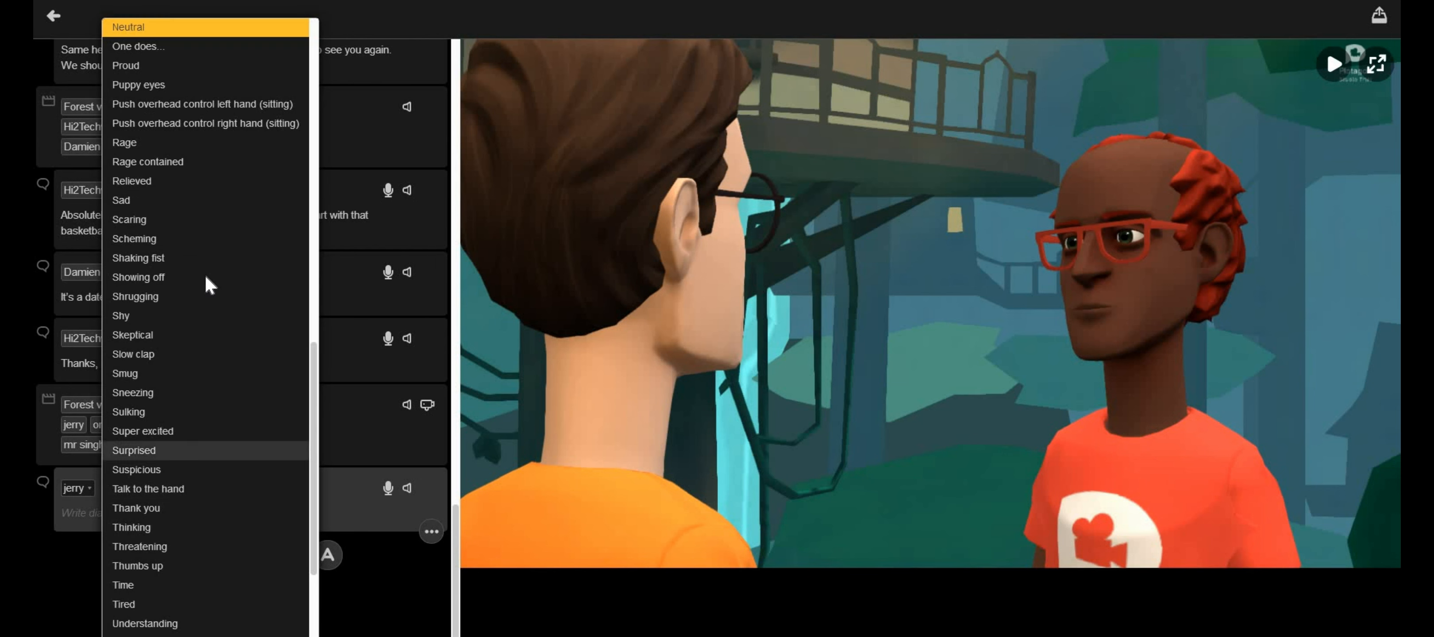
click(215, 65)
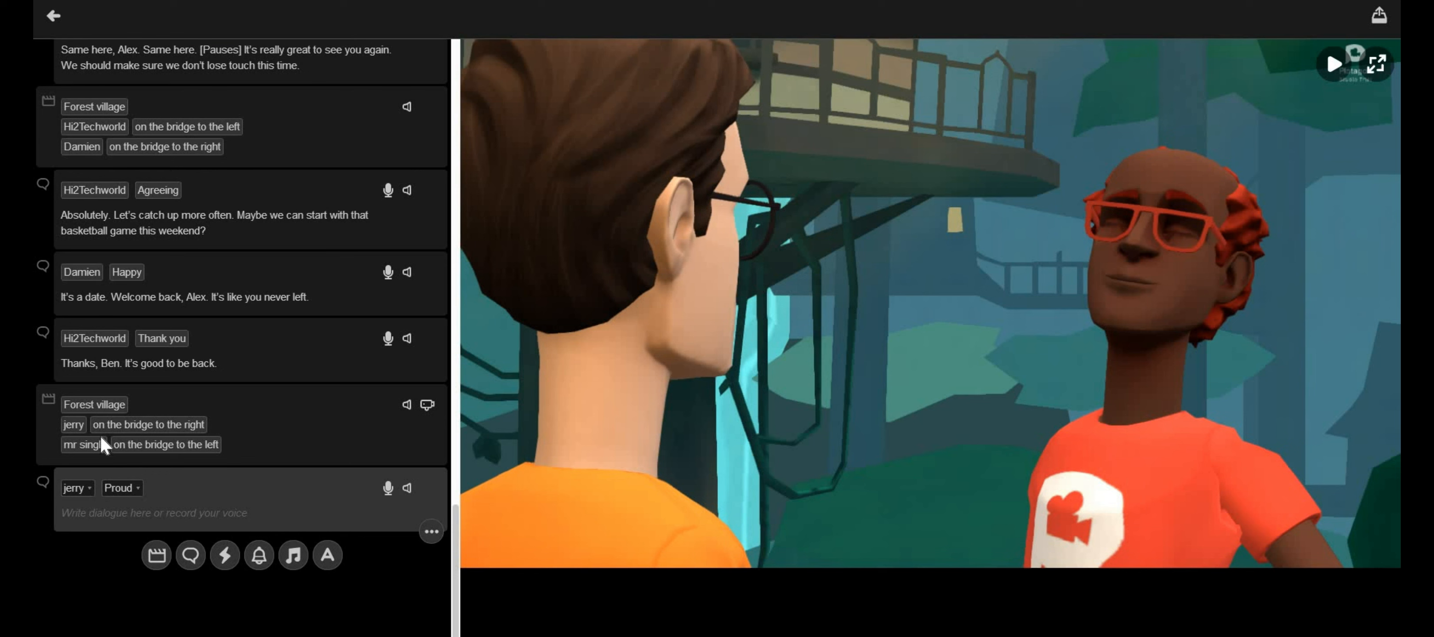
click(122, 489)
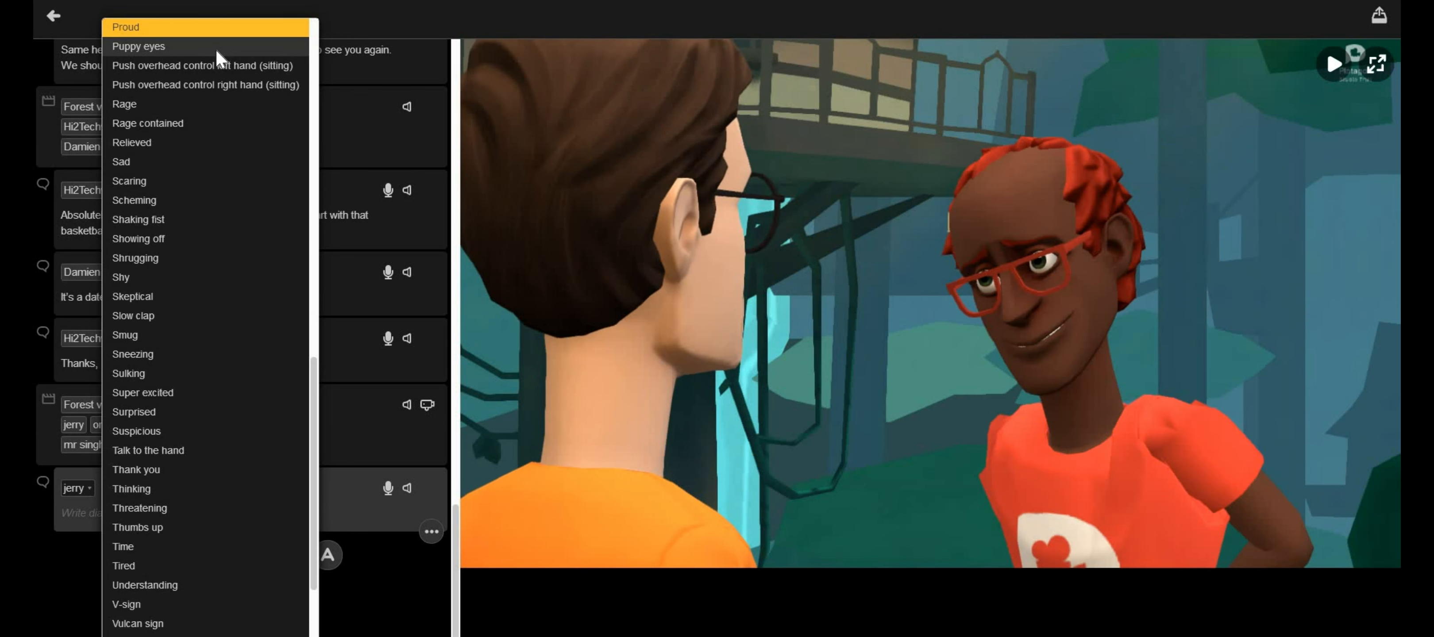
click(214, 50)
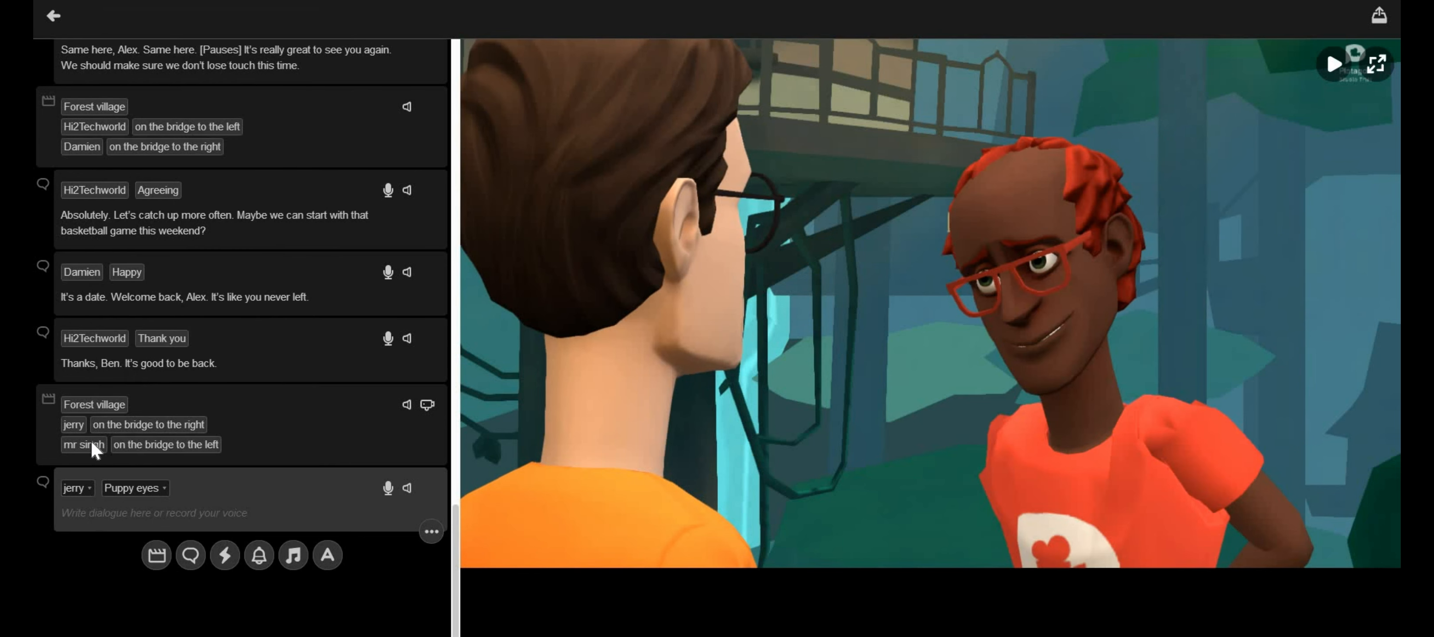
click(149, 488)
scroll(184, 261, up, 2)
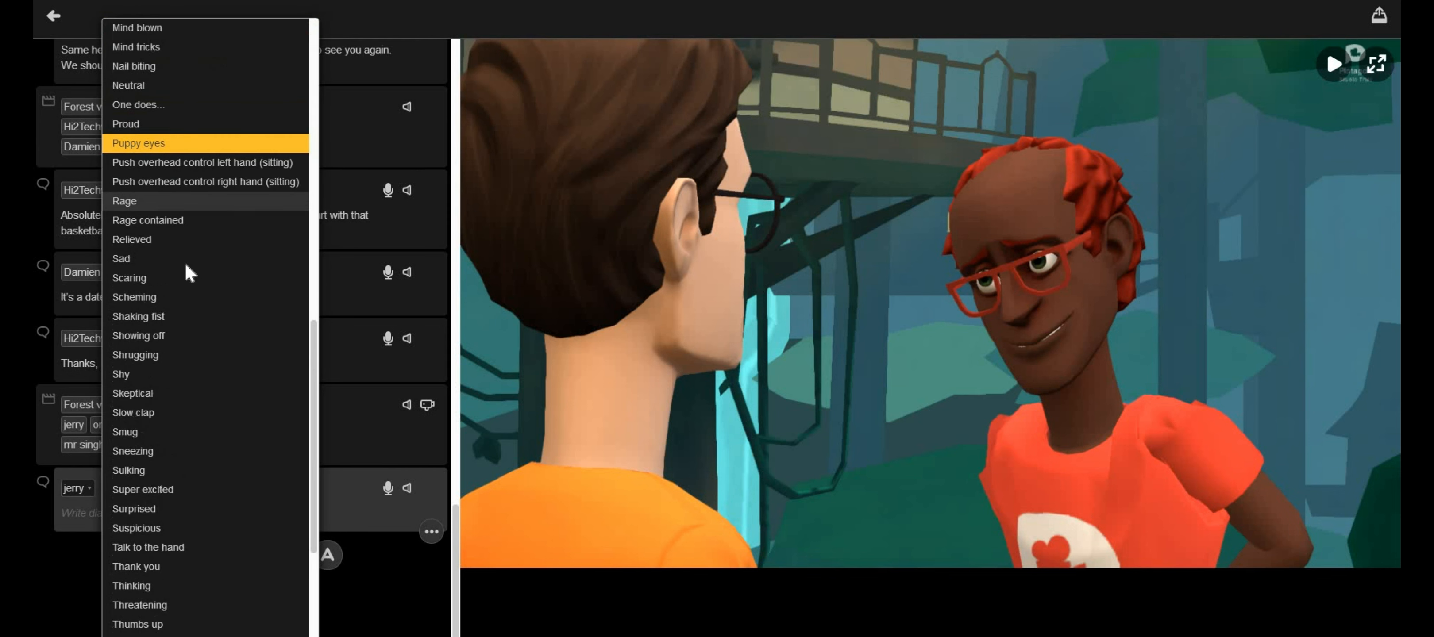
click(185, 260)
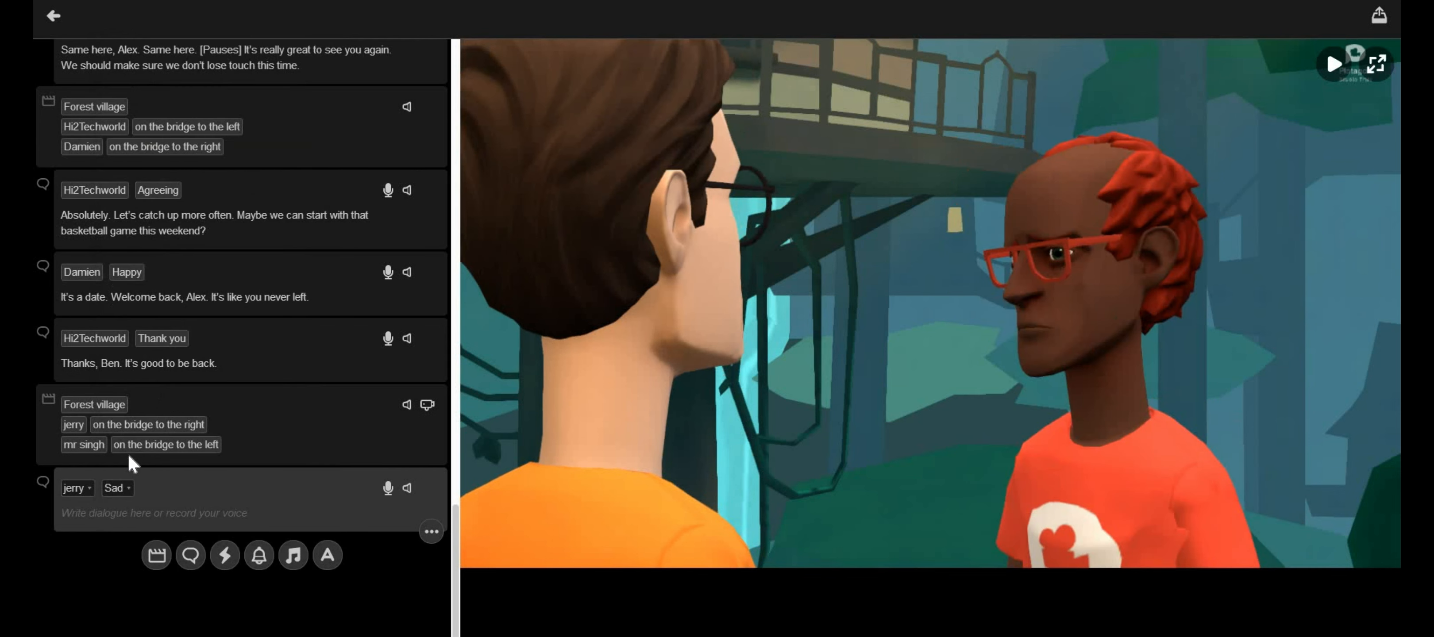
Try the Dancing and Disgusted expressions on jerry's dialogue line
click(130, 484)
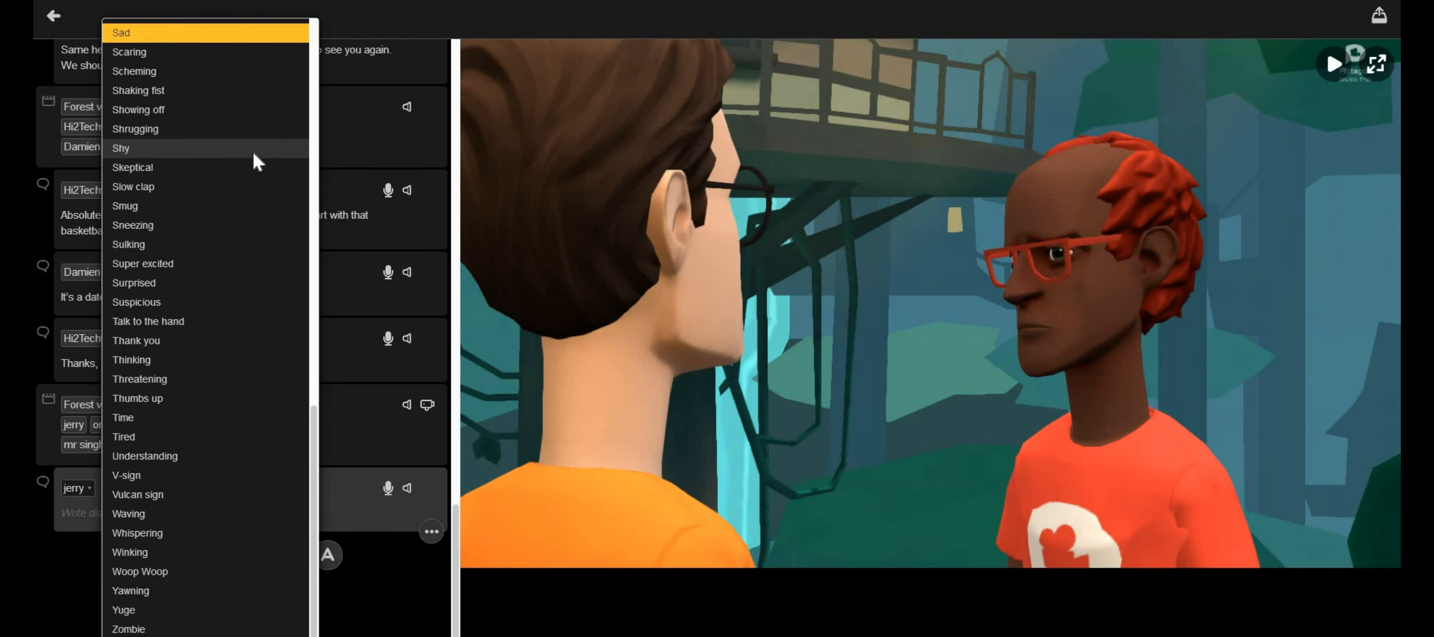
scroll(253, 153, up, 14)
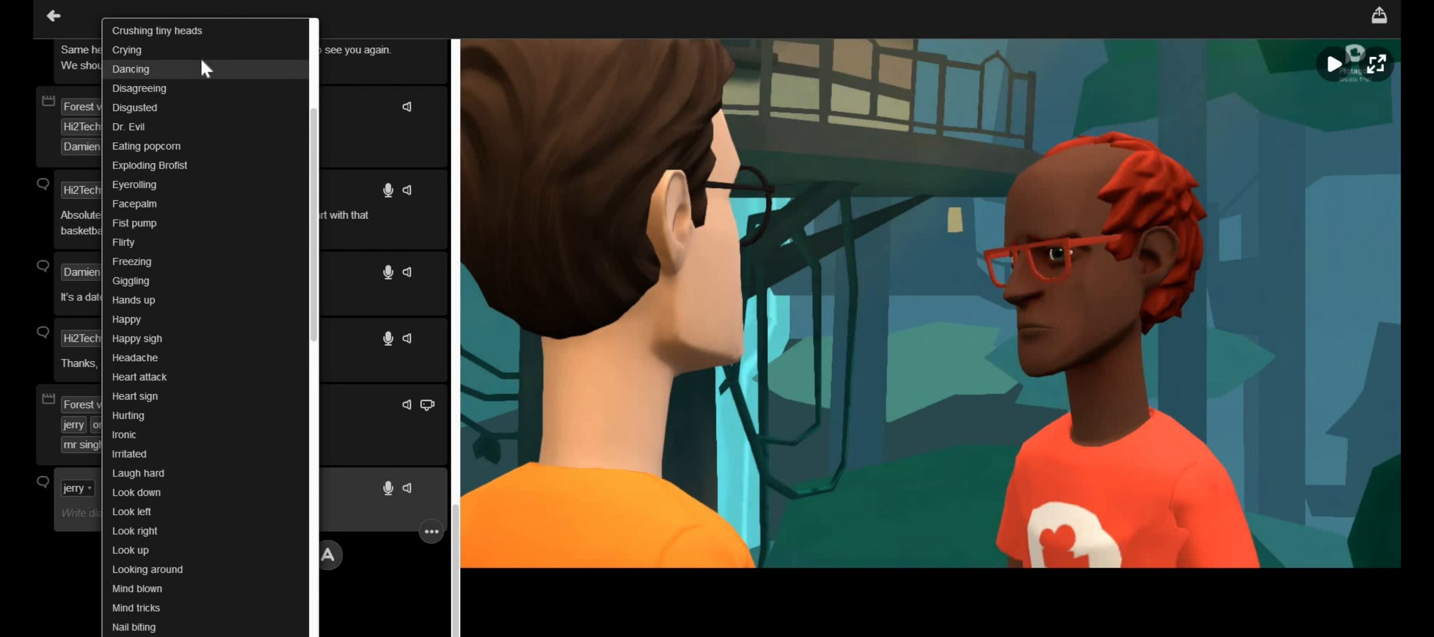
click(200, 67)
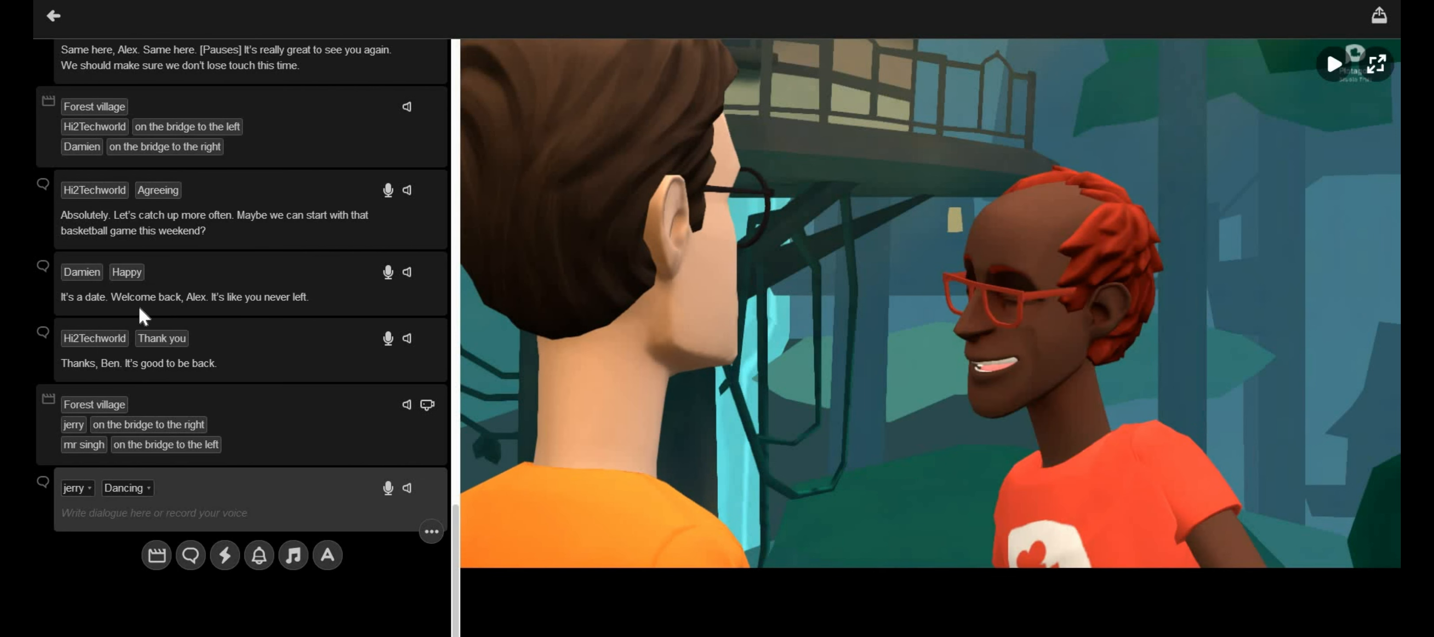
click(131, 496)
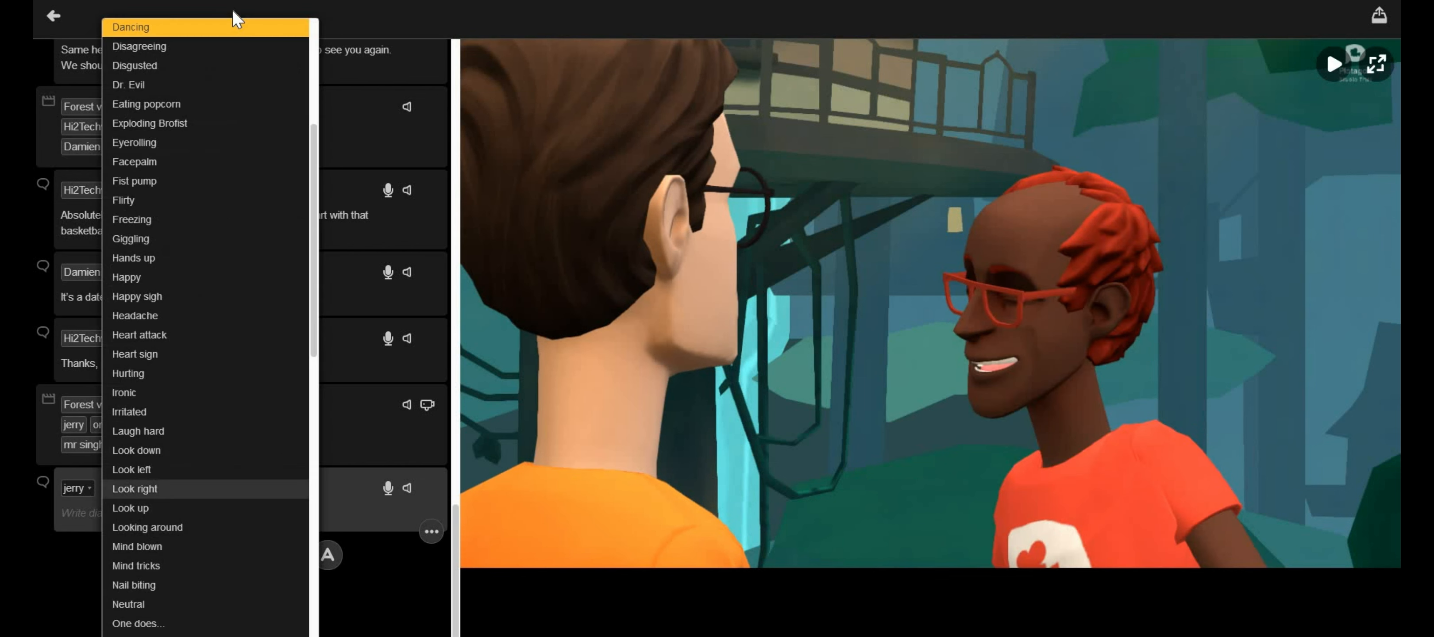
click(198, 55)
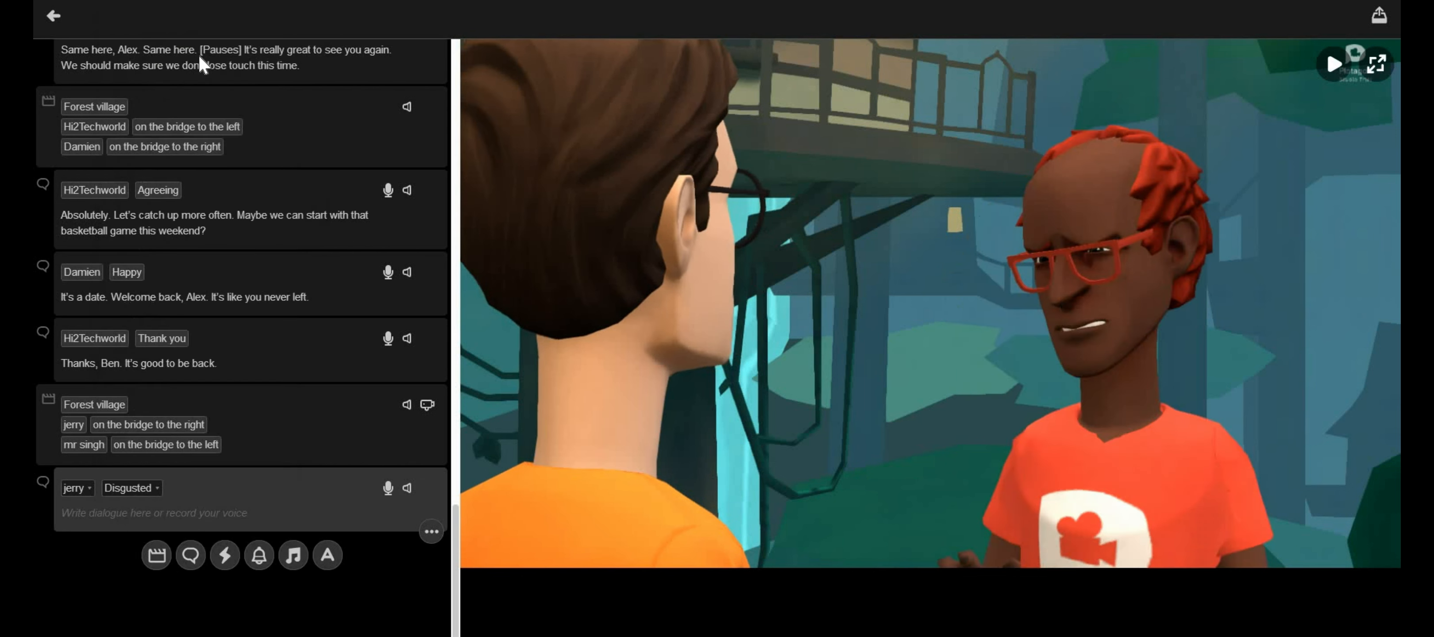
Set jerry's expression to Happy and write the dialogue "hi bro how are you" for the line
click(148, 489)
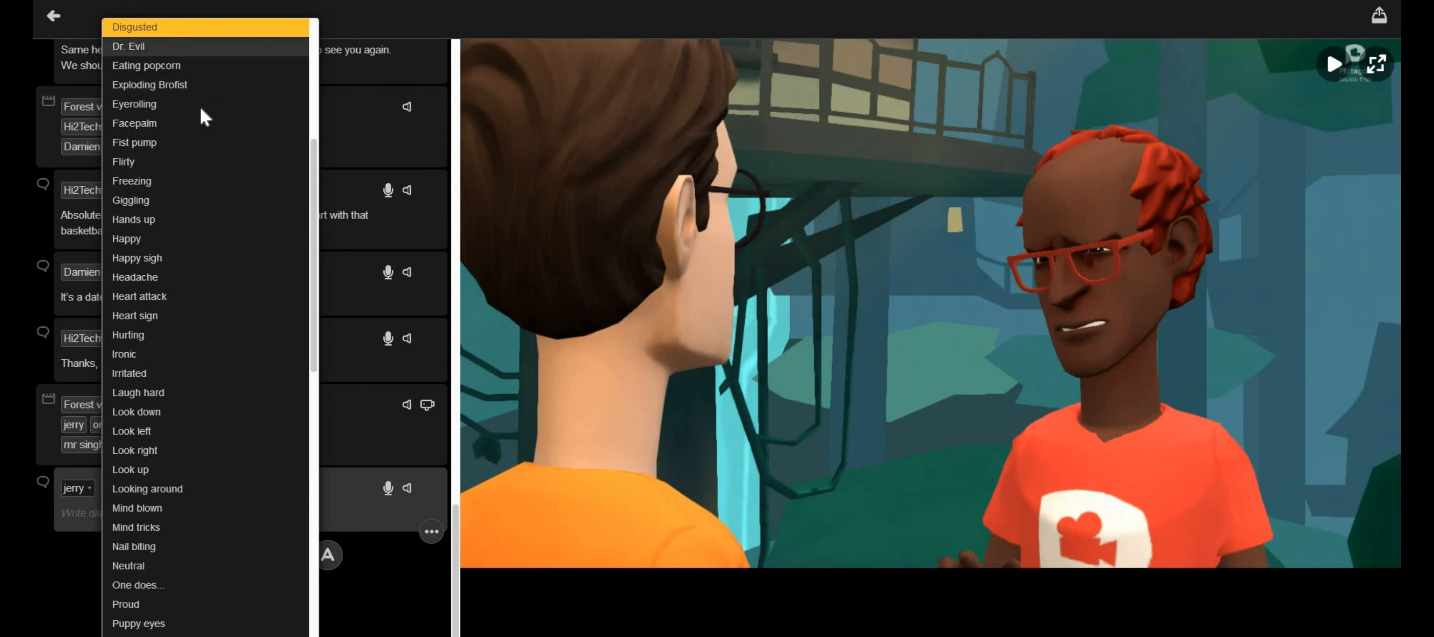
scroll(212, 165, up, 5)
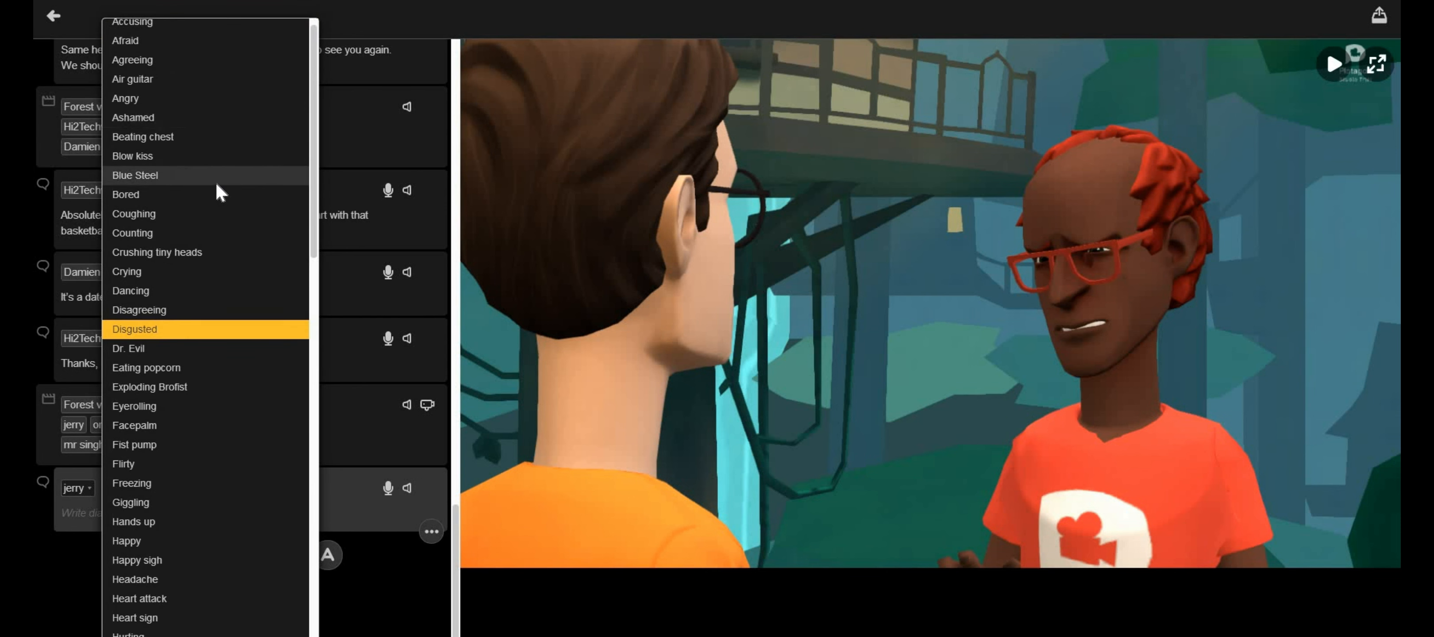
scroll(216, 187, down, 10)
scroll(214, 183, down, 2)
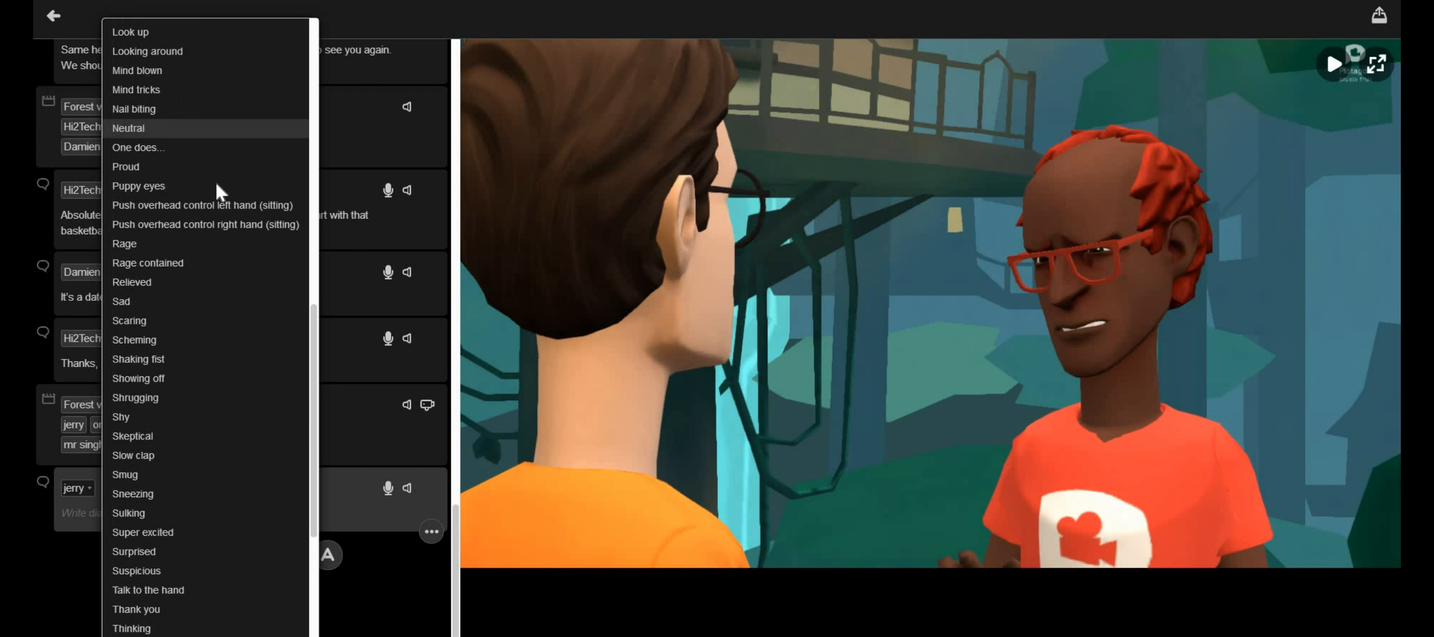
scroll(200, 223, up, 7)
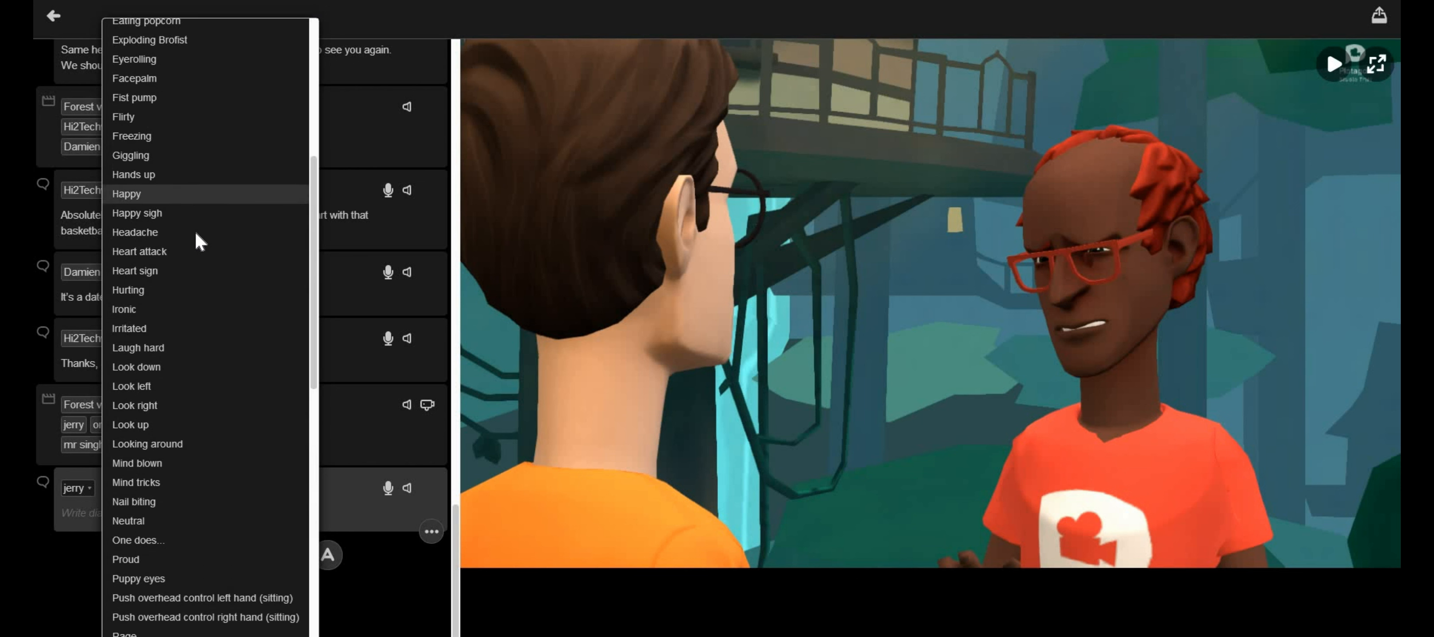
click(199, 195)
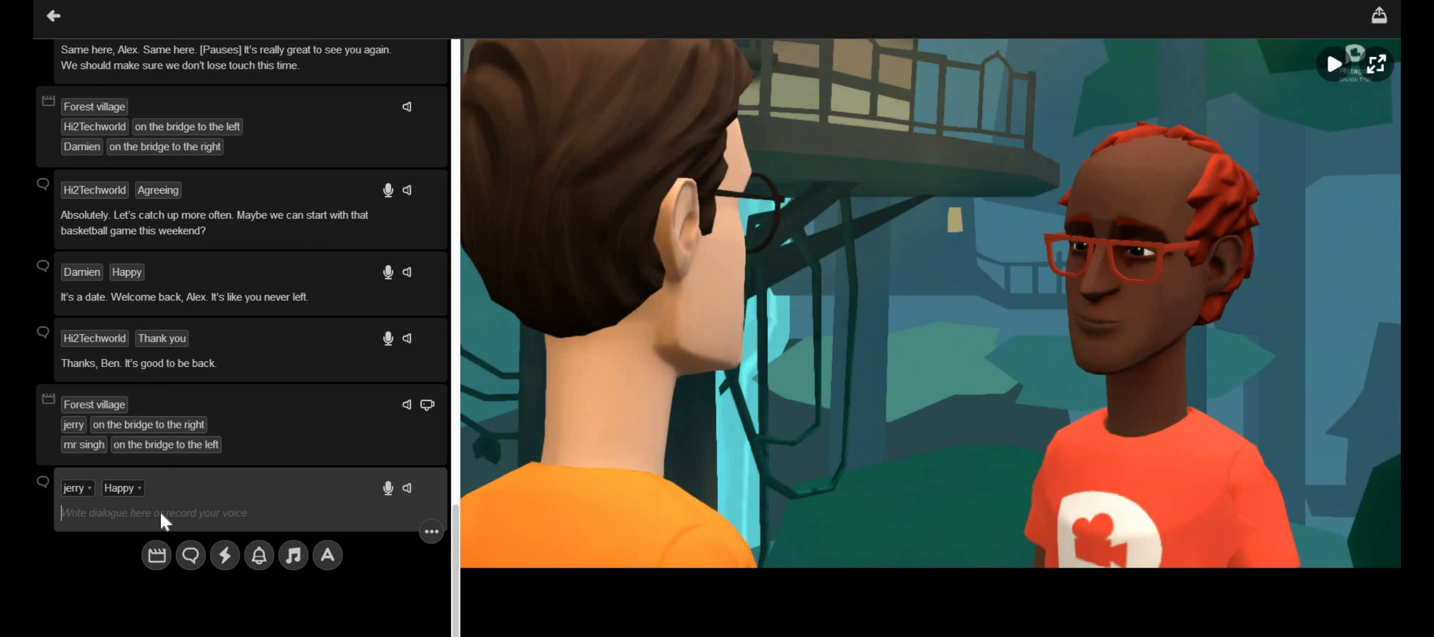
text(hi bro how are you)
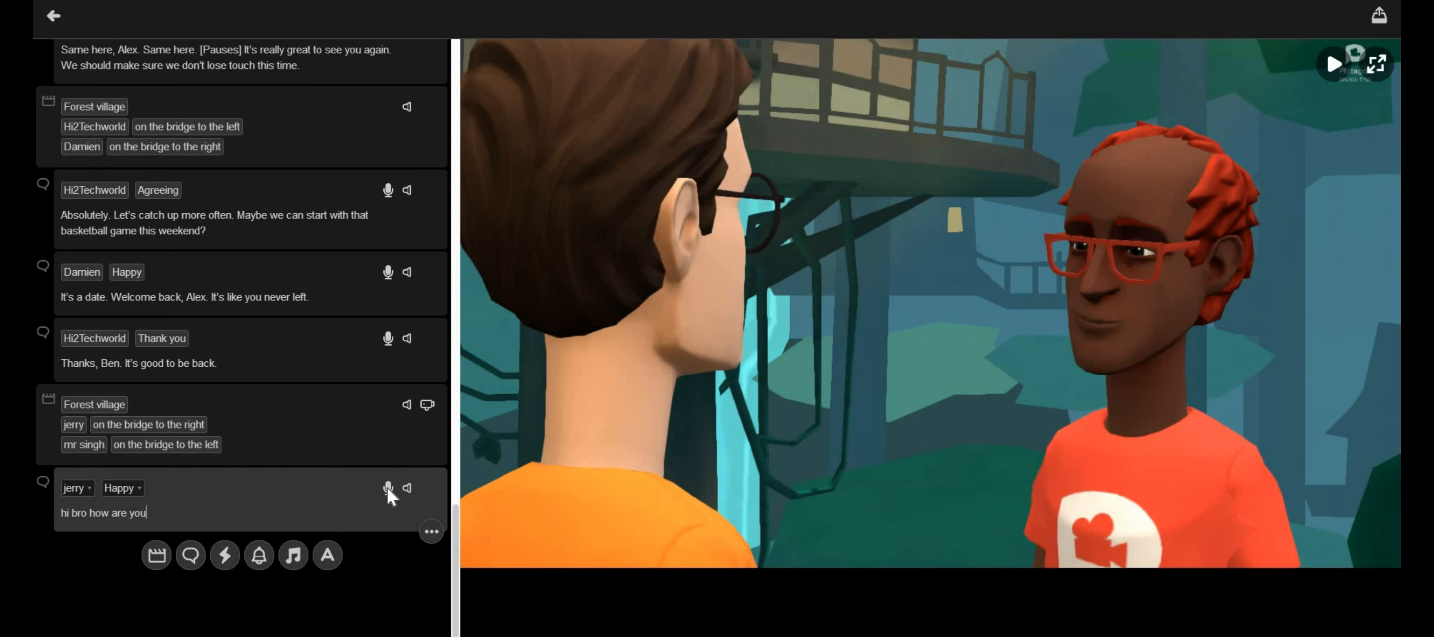
View the voice recording options for jerry's line, accept them and preview the line
click(388, 487)
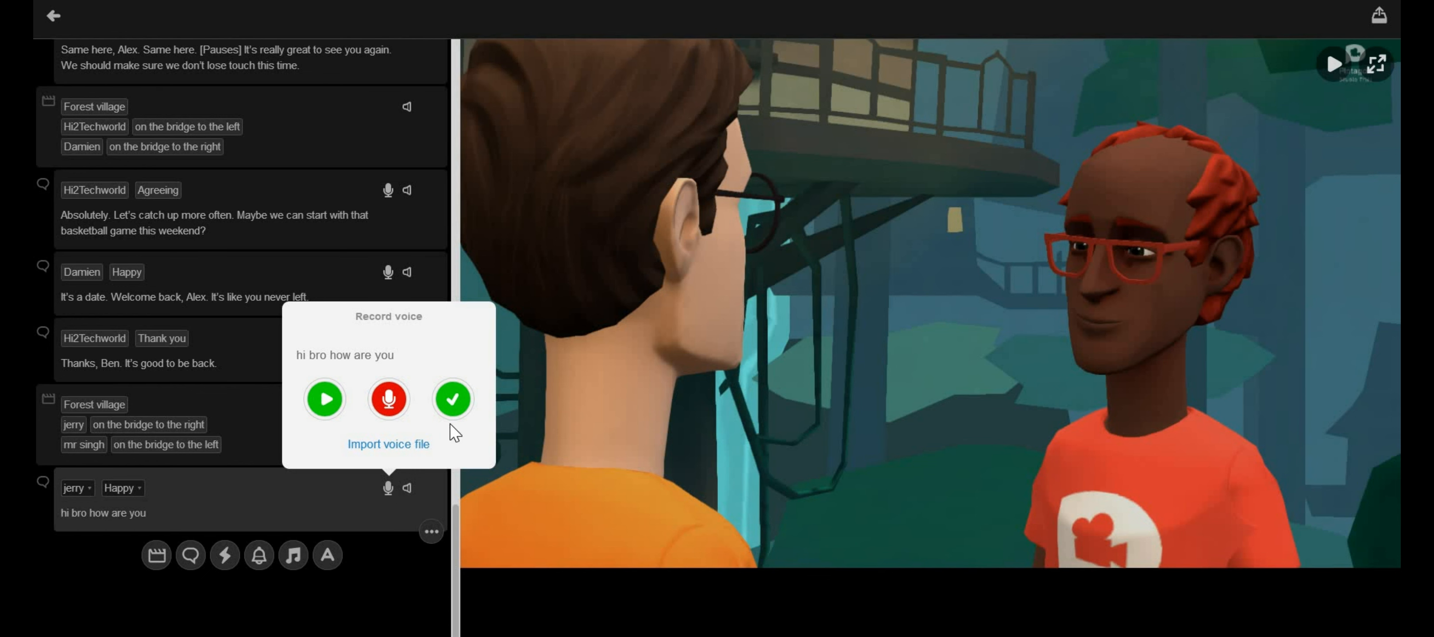
click(460, 399)
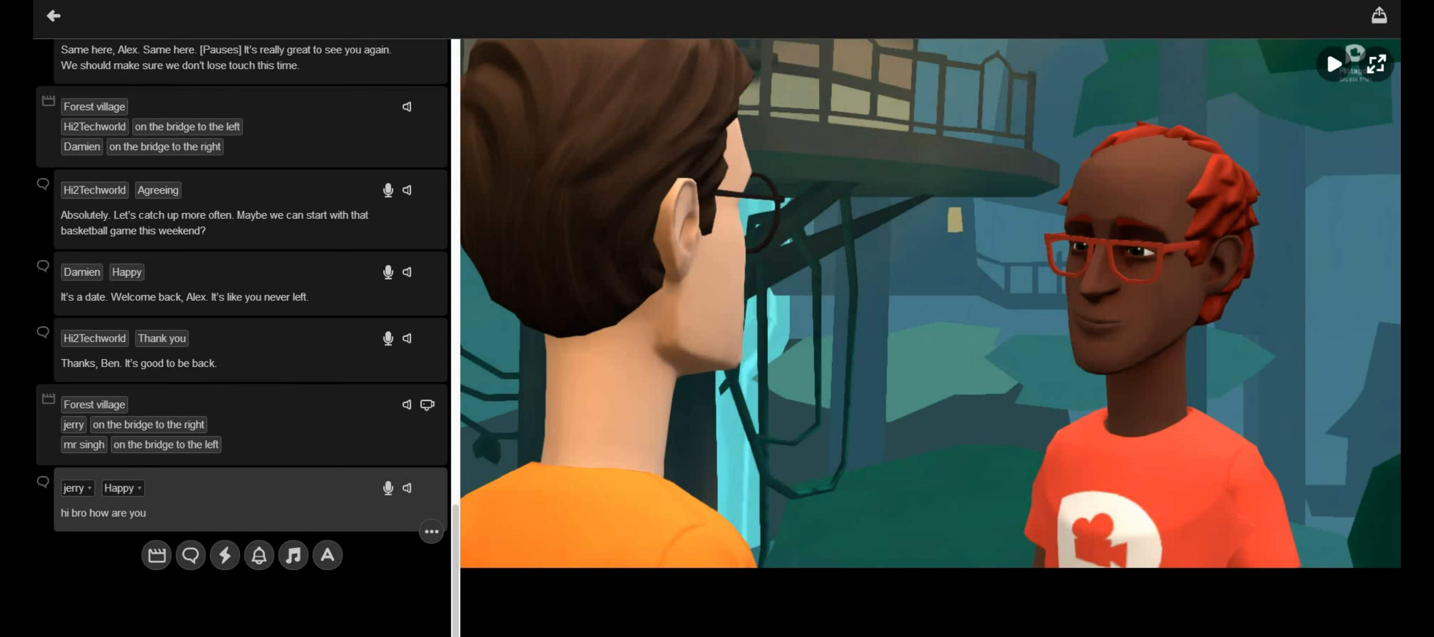
click(1333, 66)
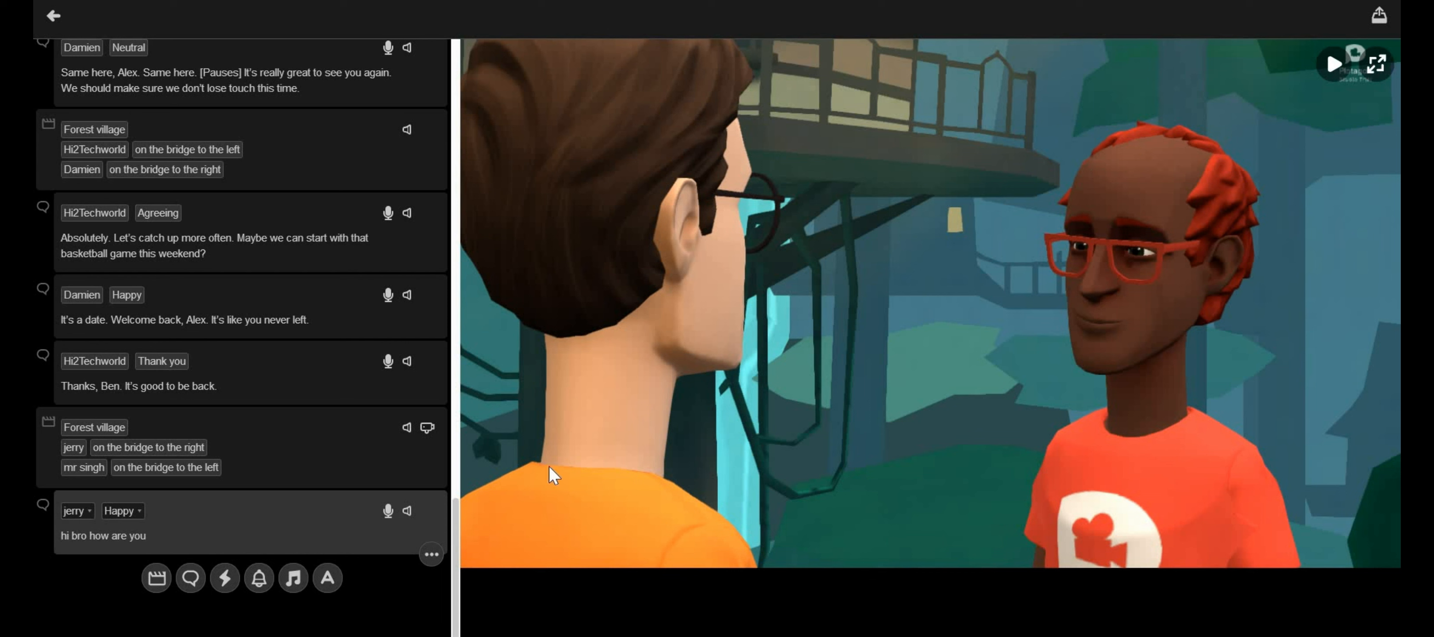
Record a voice take for jerry's line "hi bro how are you", accept the recording and preview the line
click(389, 510)
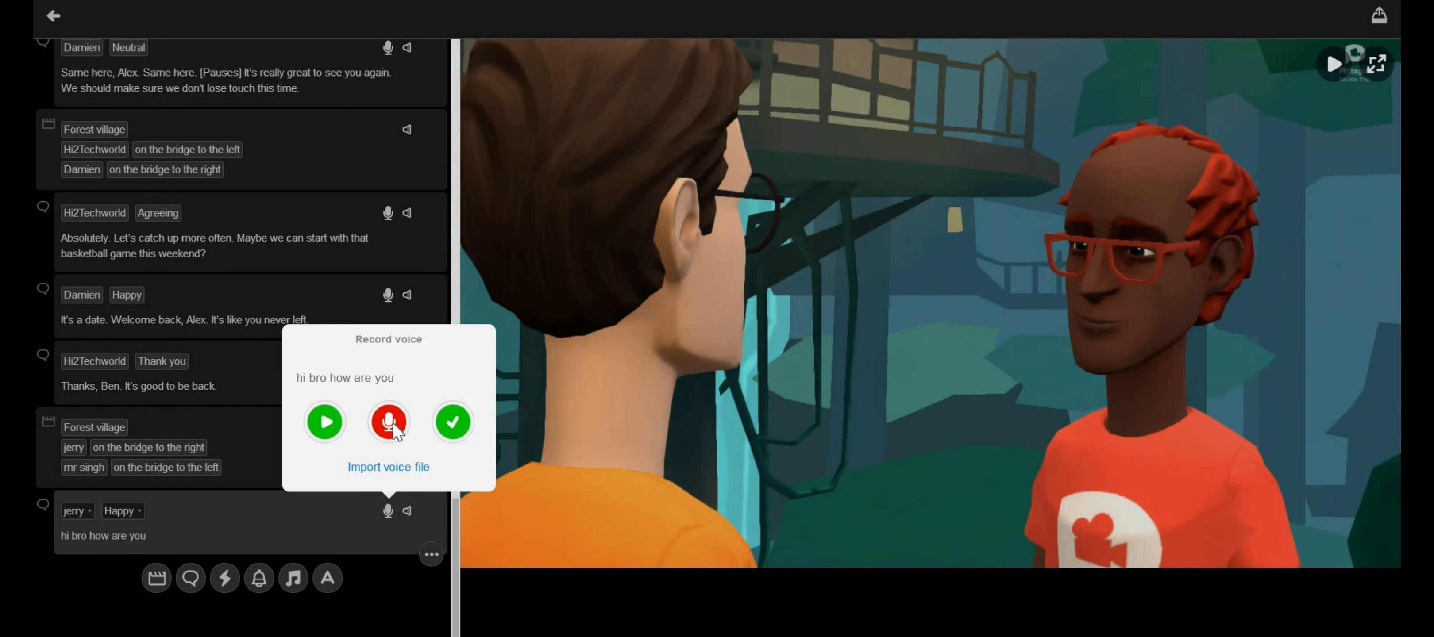
click(391, 422)
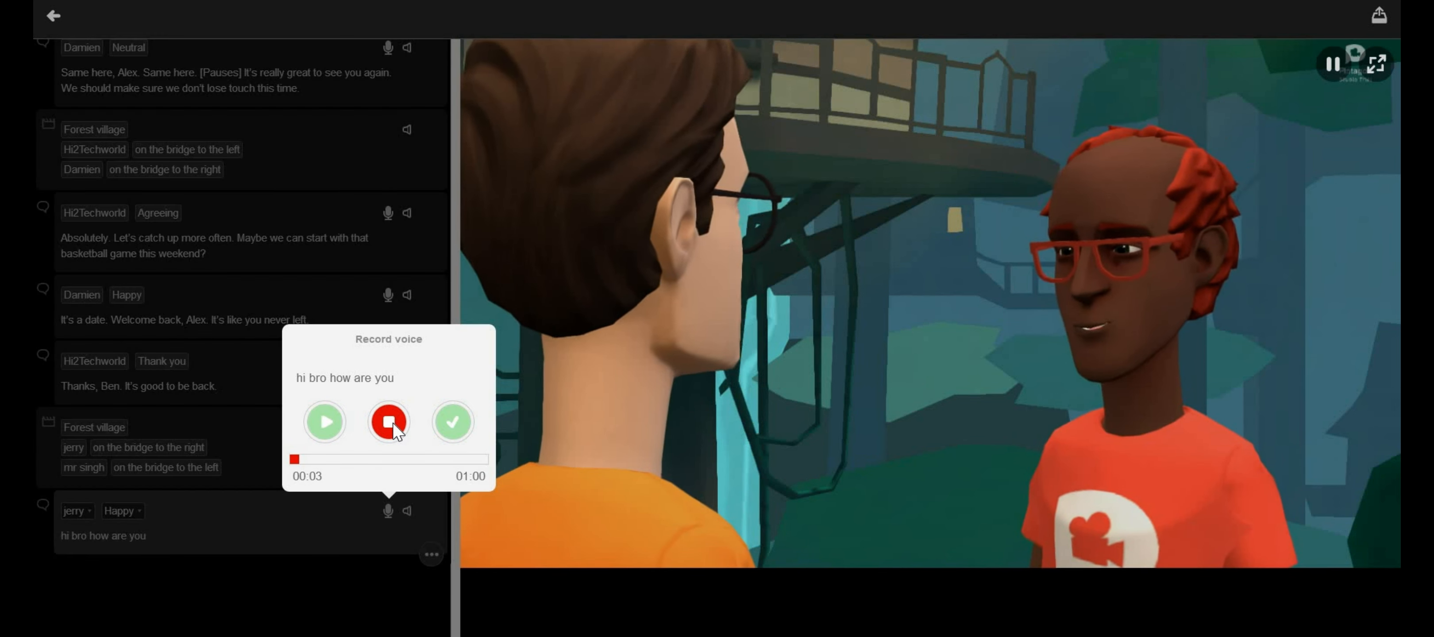
click(392, 422)
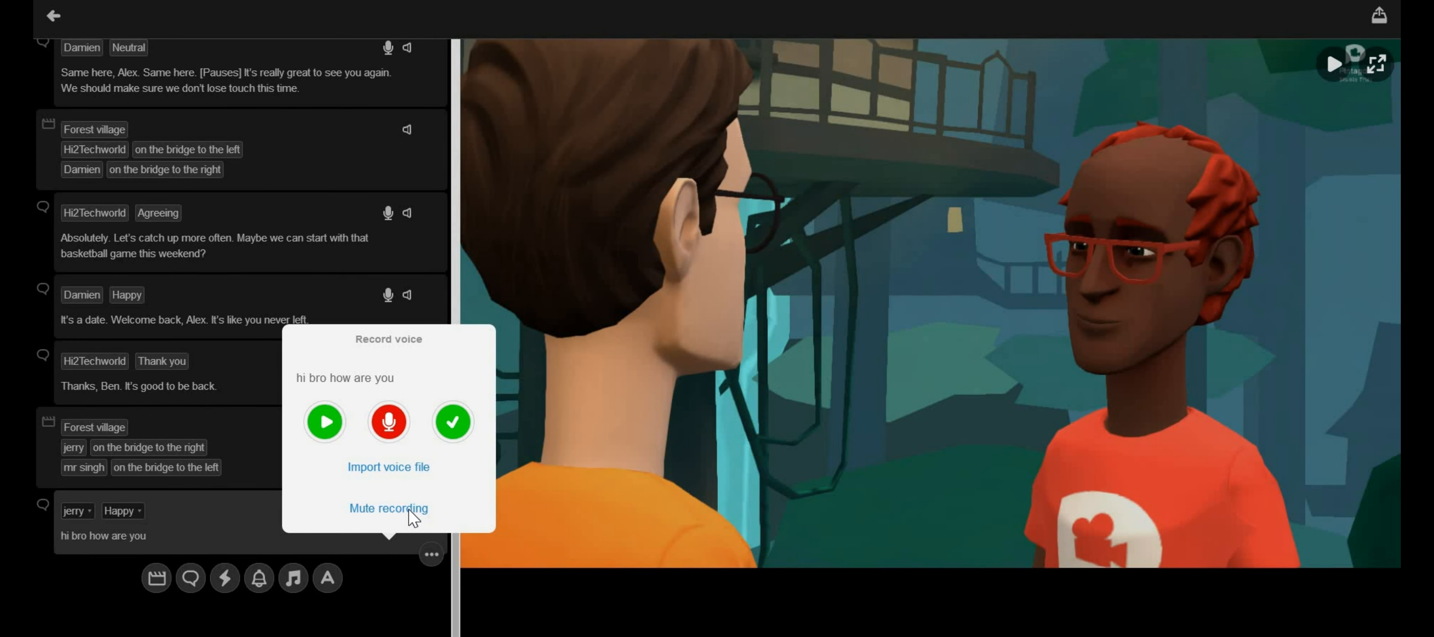
click(454, 422)
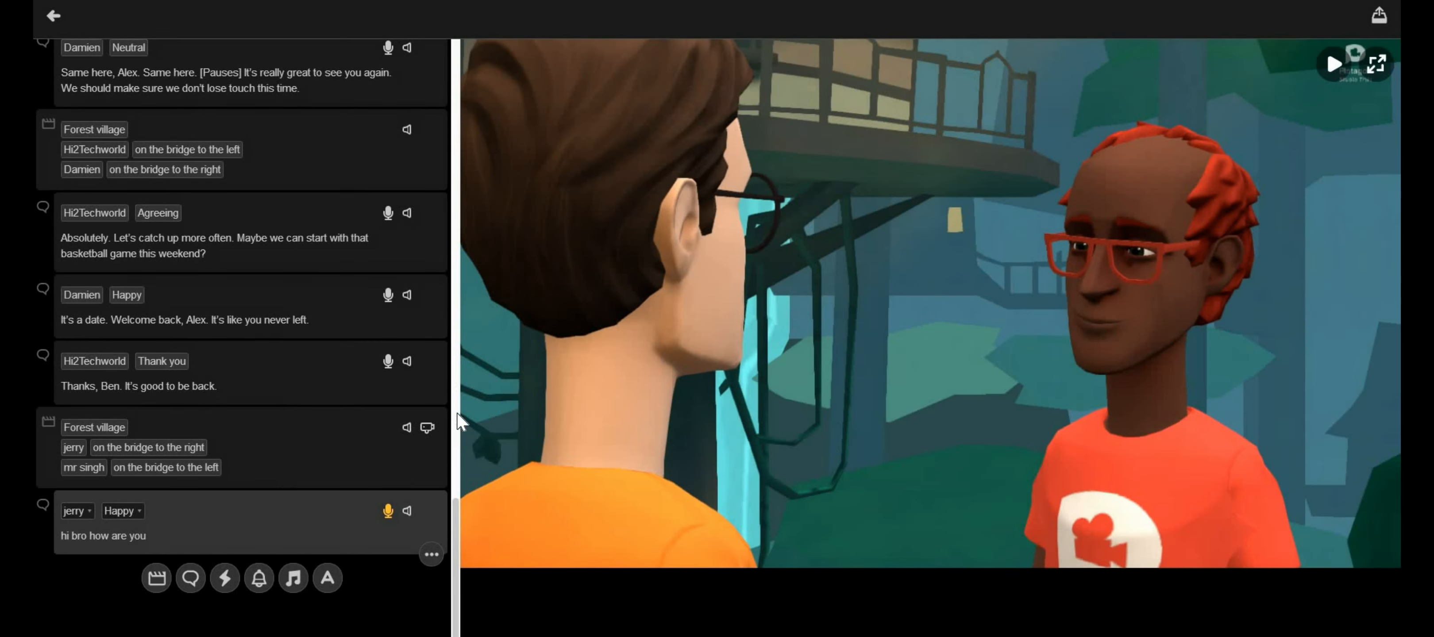
click(1334, 68)
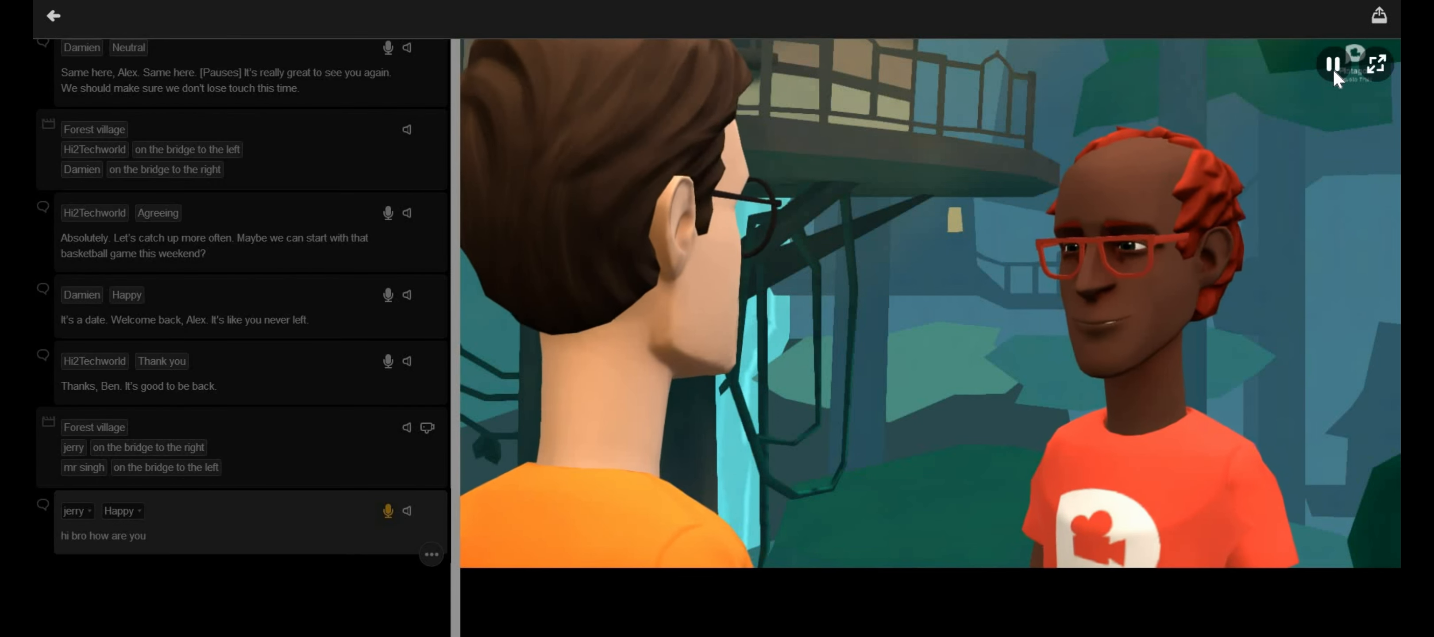
click(1333, 70)
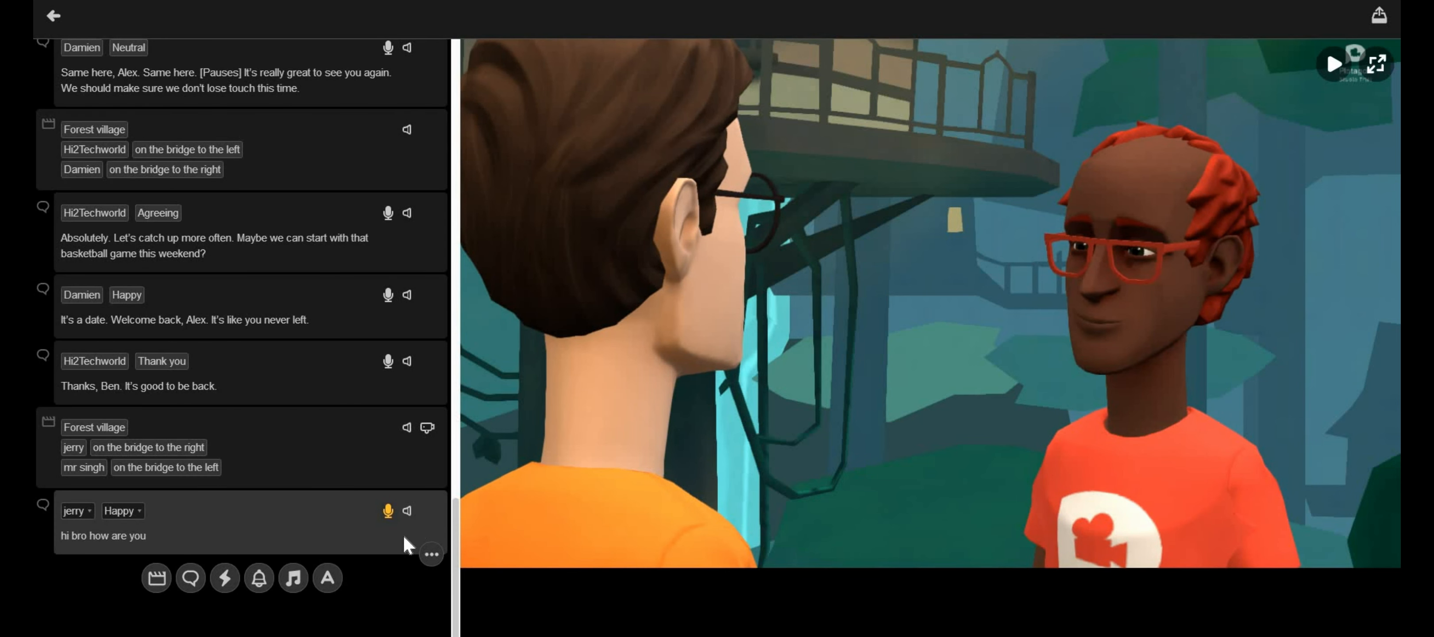
View the additional line options and the voice recording options for jerry's recorded line, keeping the recording
click(429, 549)
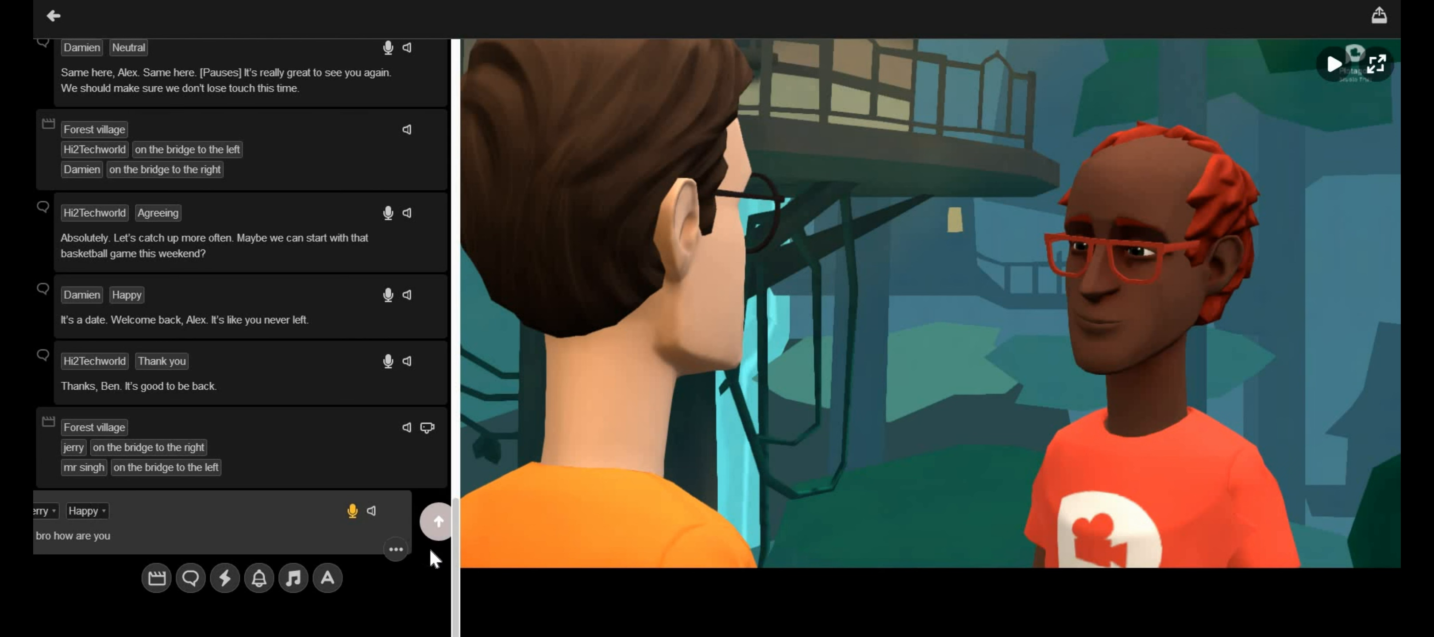
click(303, 539)
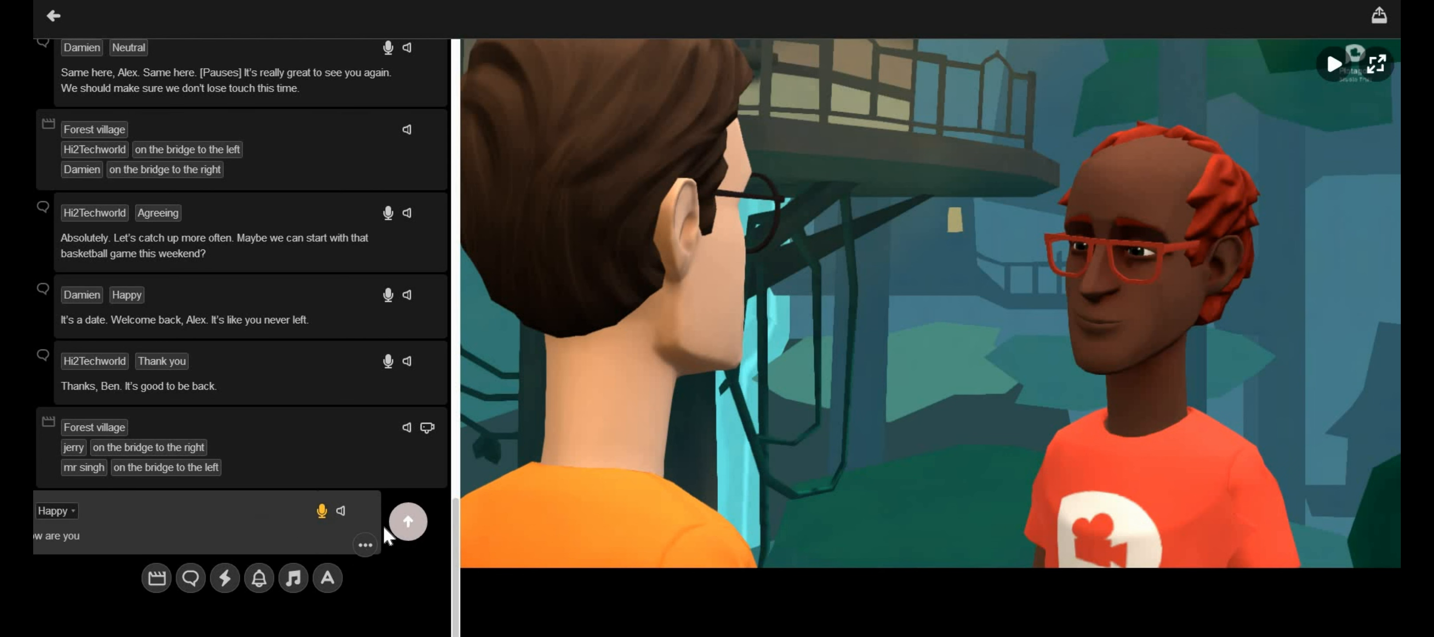
click(389, 515)
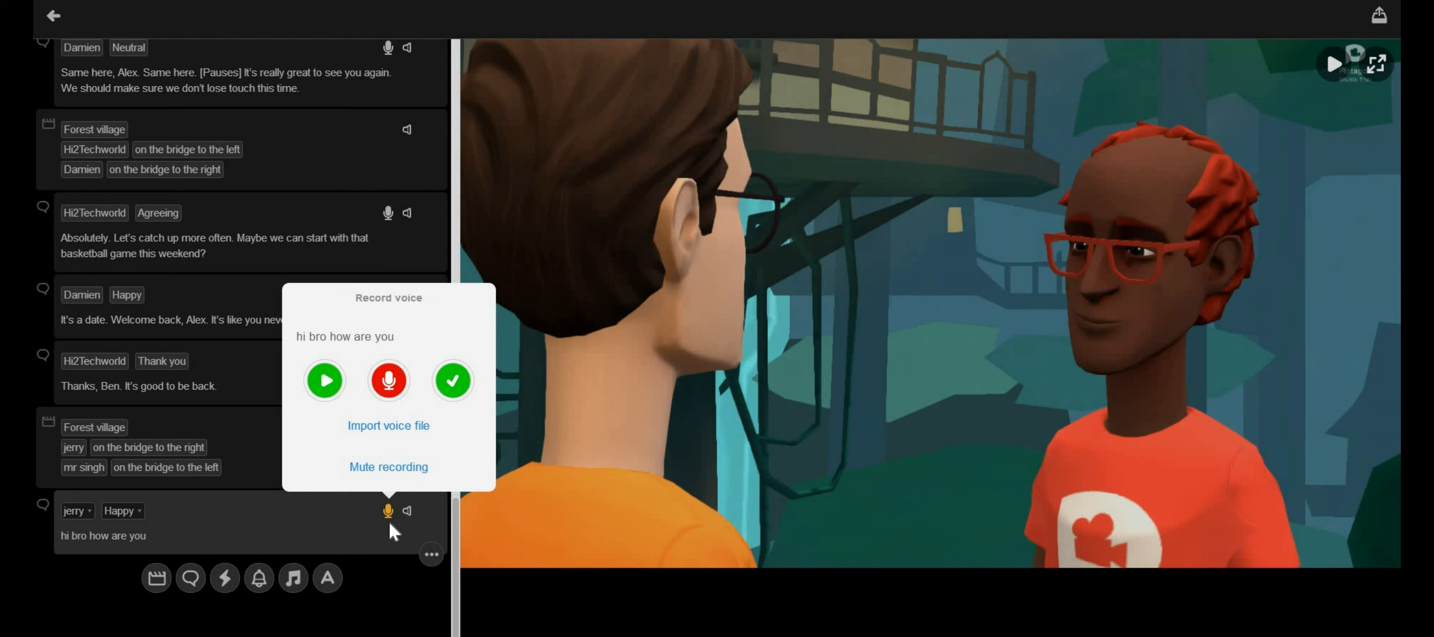
click(462, 378)
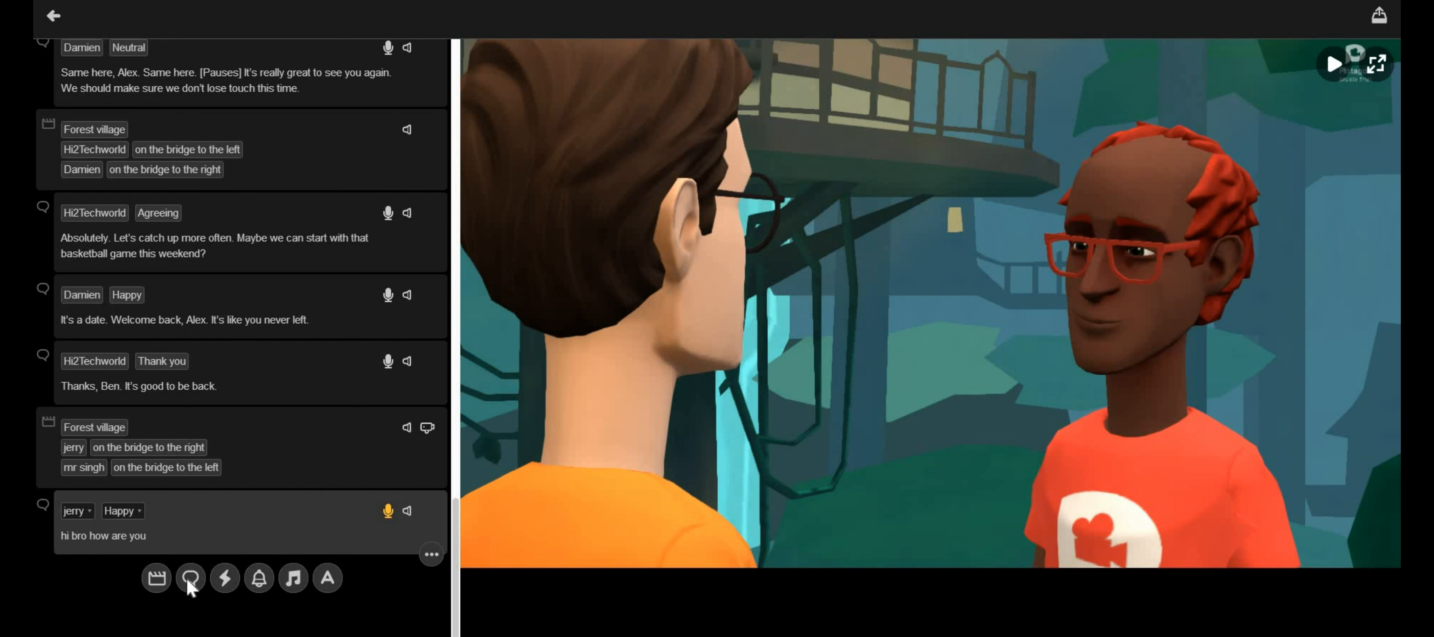
Add a new dialogue line below jerry's for mr singh and set its expression to Relieved
click(187, 578)
click(80, 580)
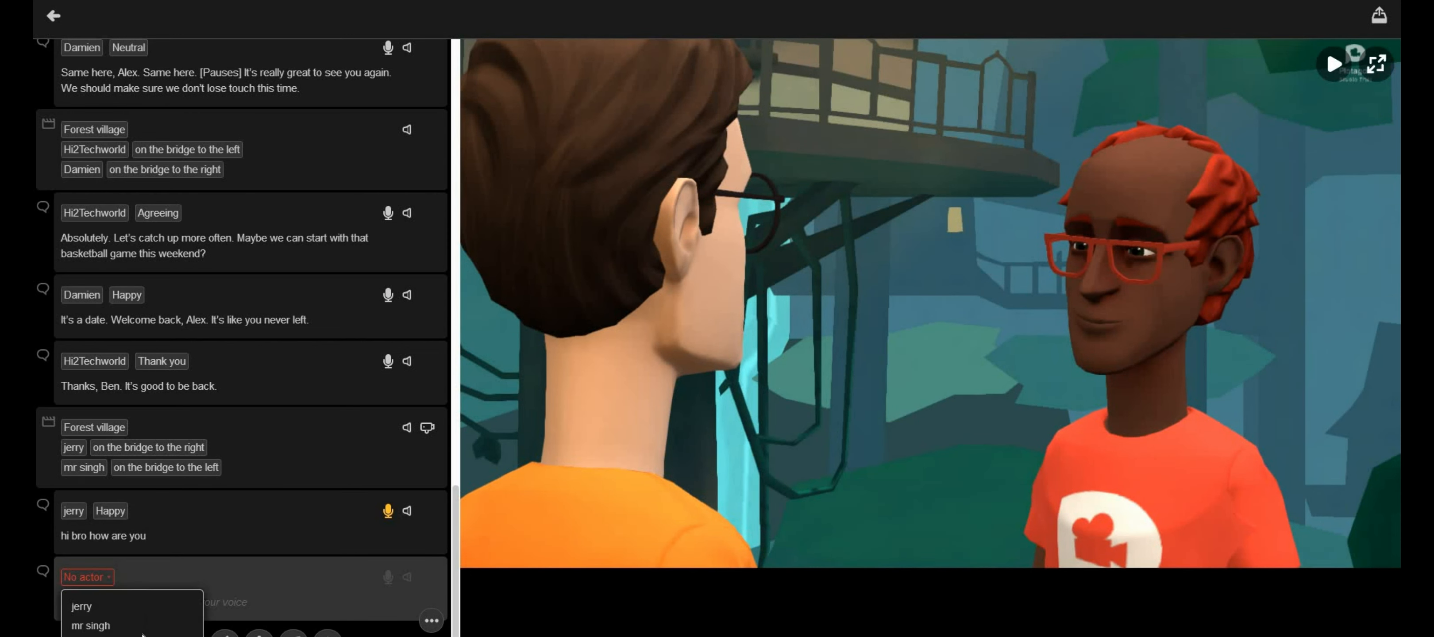
click(143, 626)
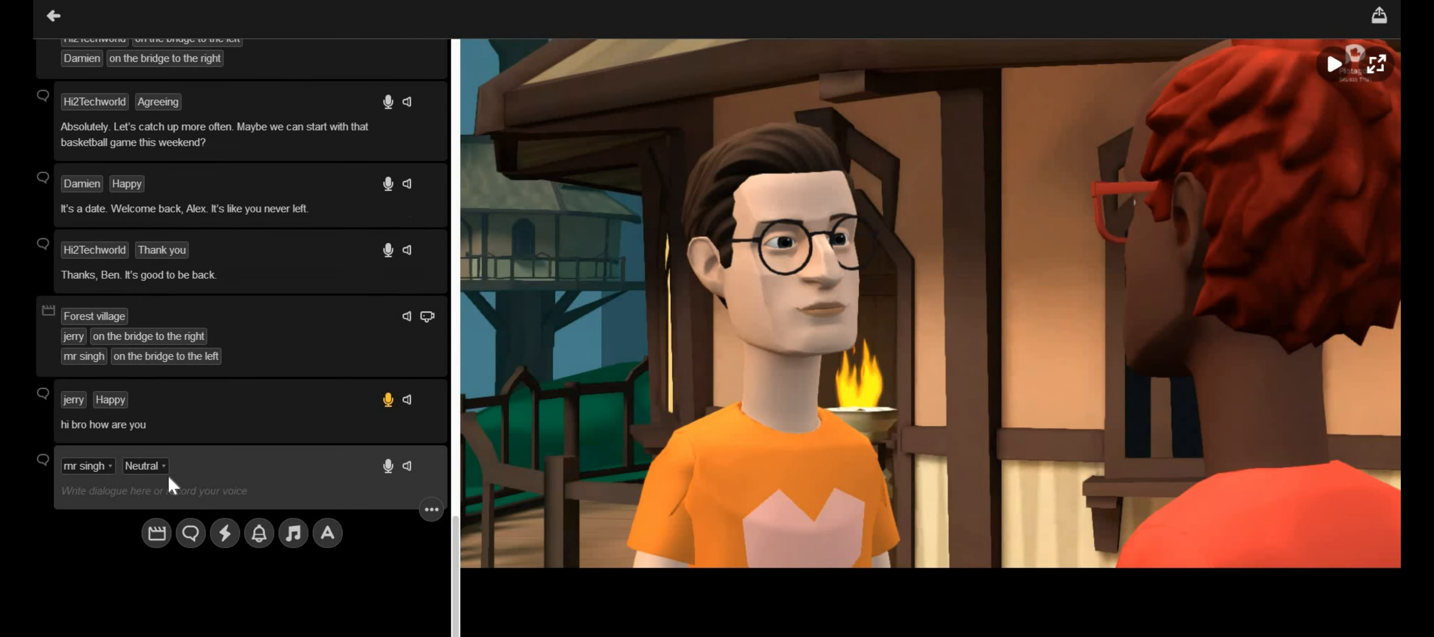
click(146, 468)
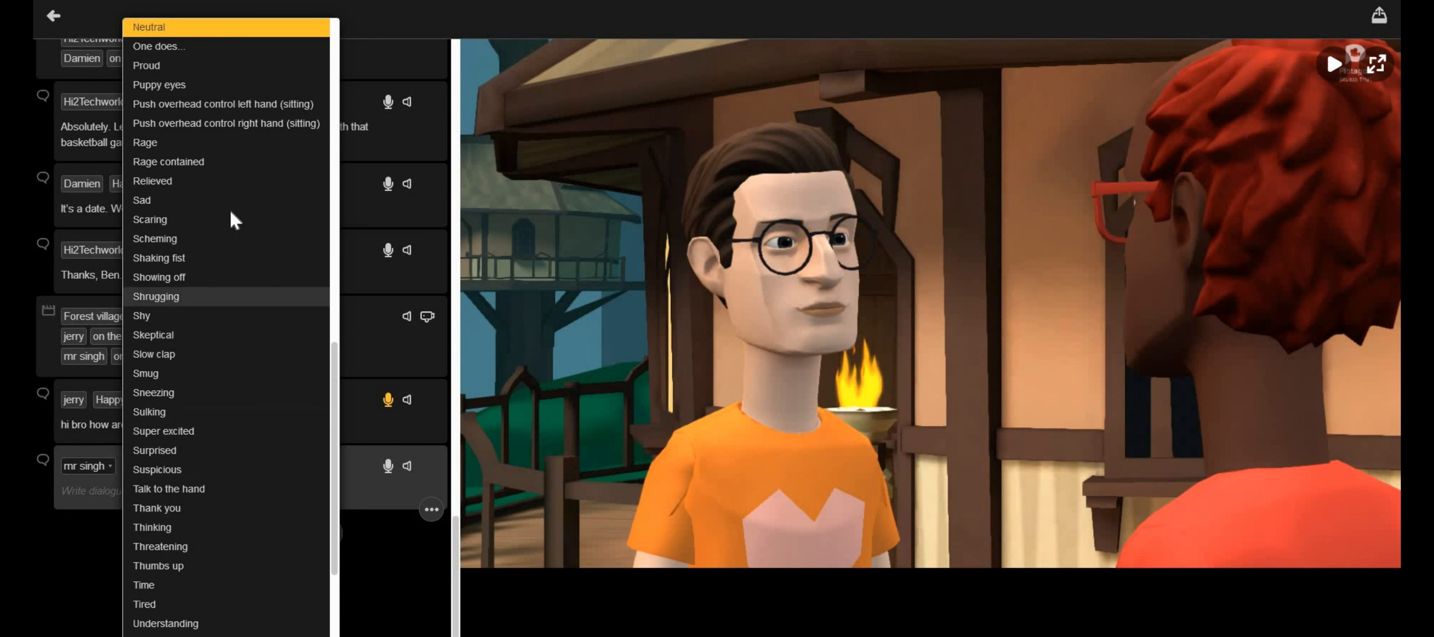
click(232, 180)
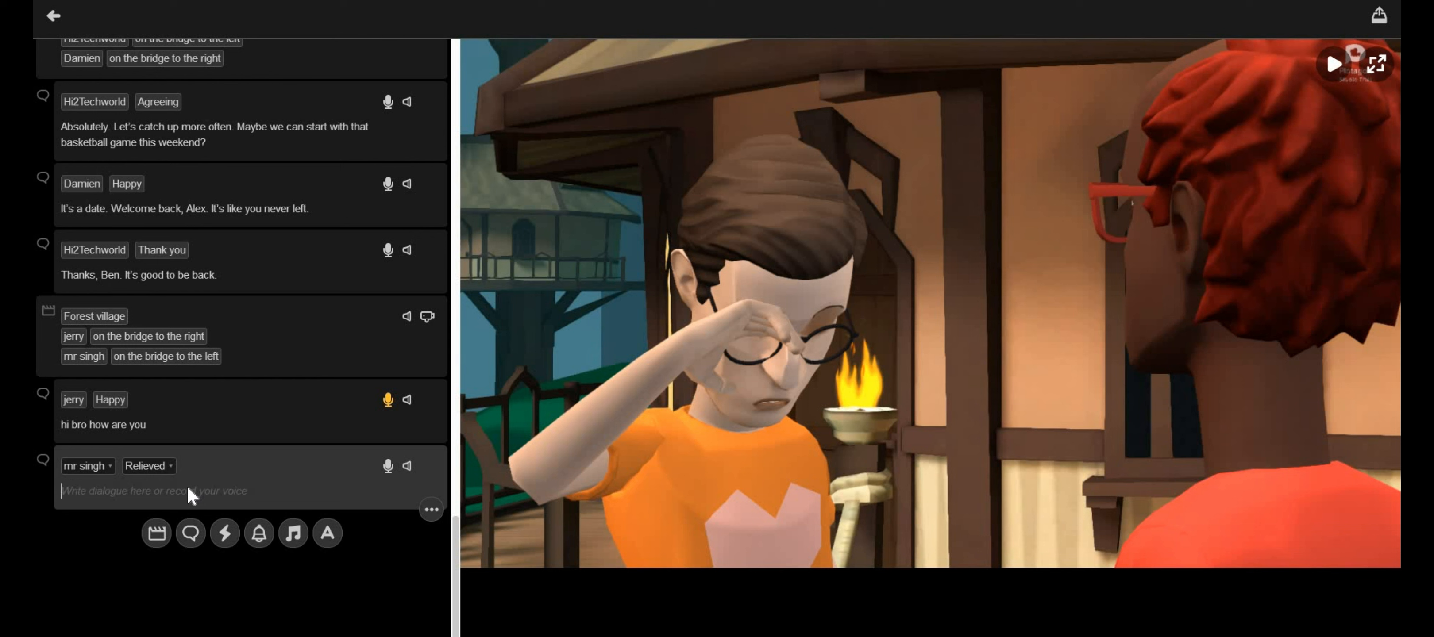
Write the dialogue "hi I am fine what about you" for mr singh's line and preview it
text(I am fine what abo)
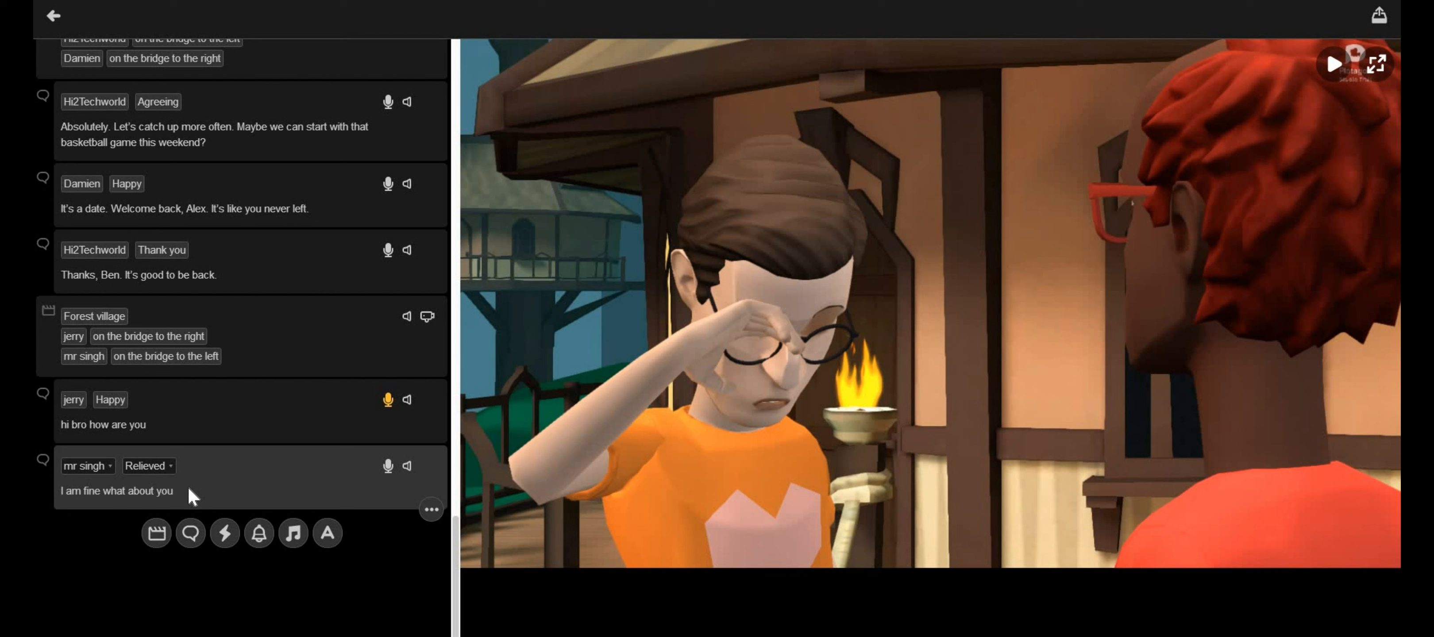
text(ut you)
text(hi)
click(1332, 71)
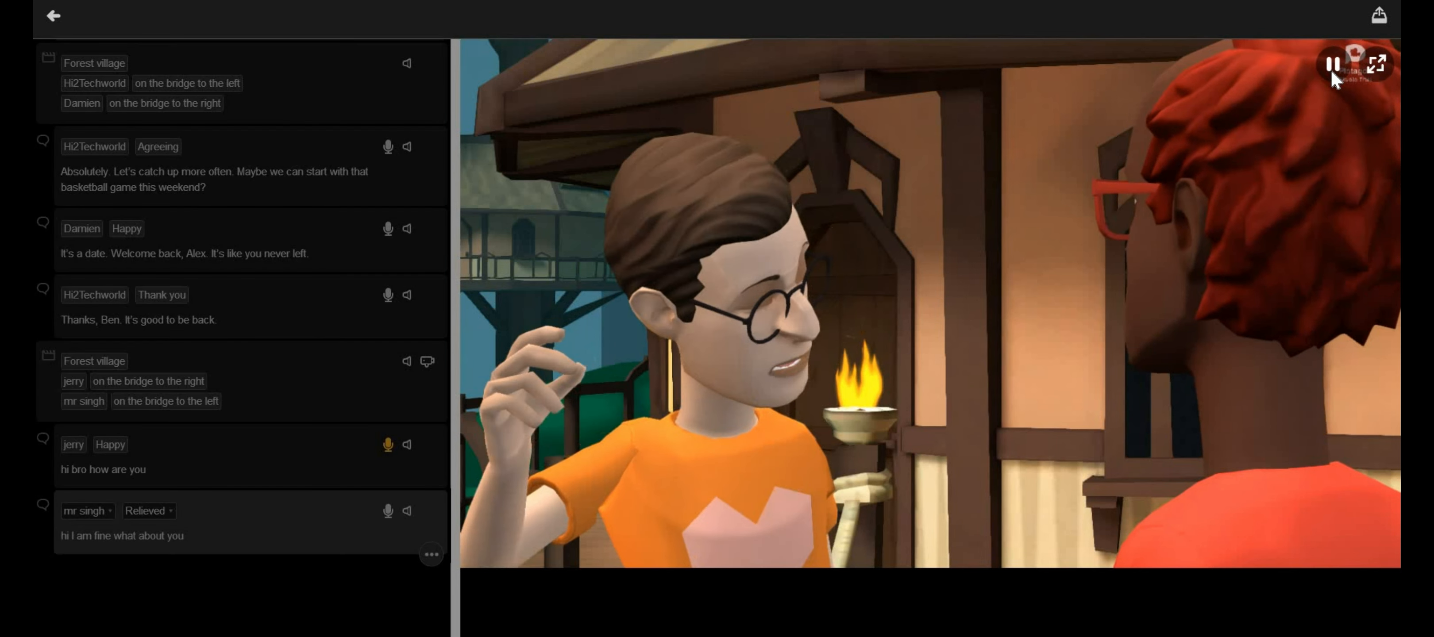
click(1331, 69)
click(1330, 69)
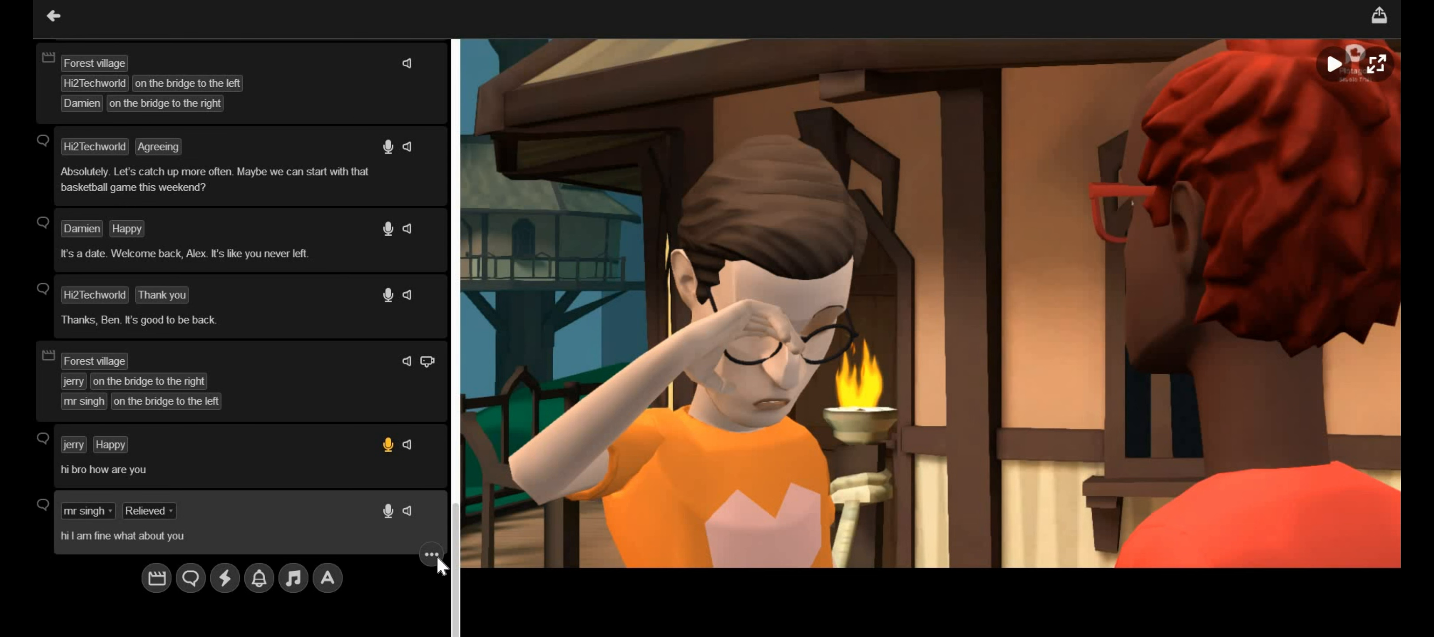
Switch to the ChatGPT script in the browser, highlight Alex's opening spoken line and compare it with the first Plotagon dialogue line
scroll(344, 357, up, 15)
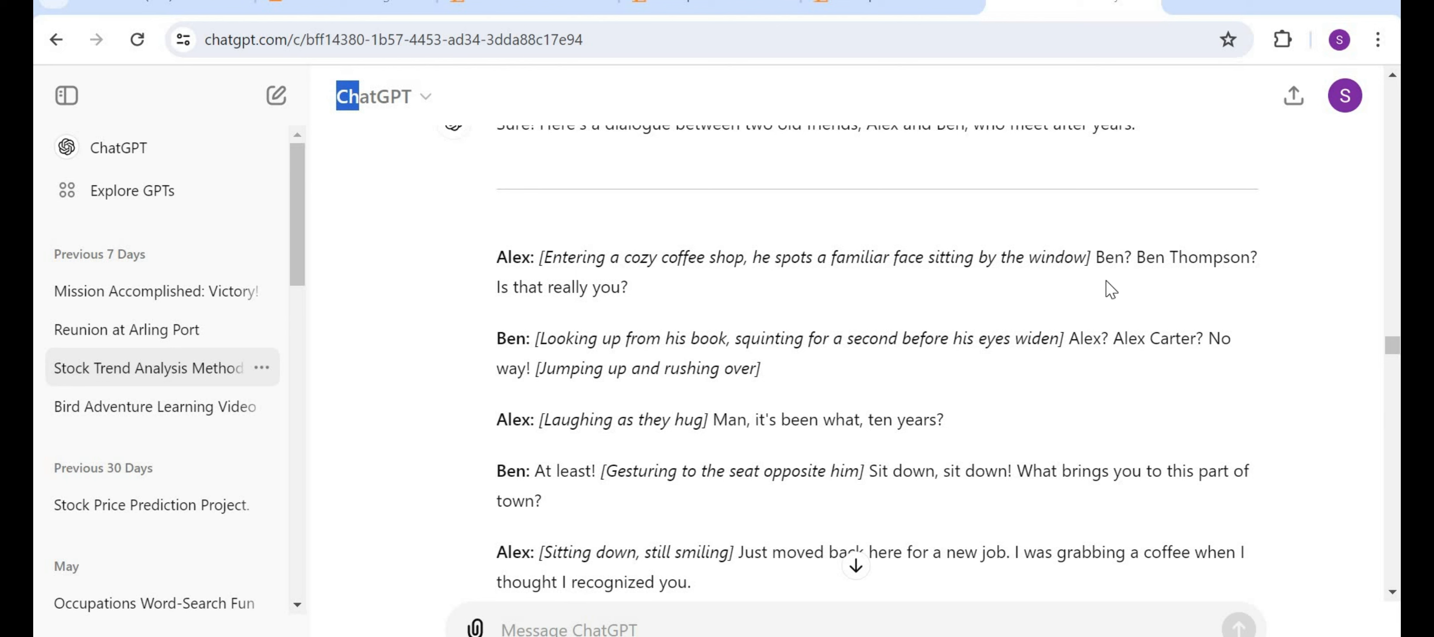
drag(1095, 256, 667, 288)
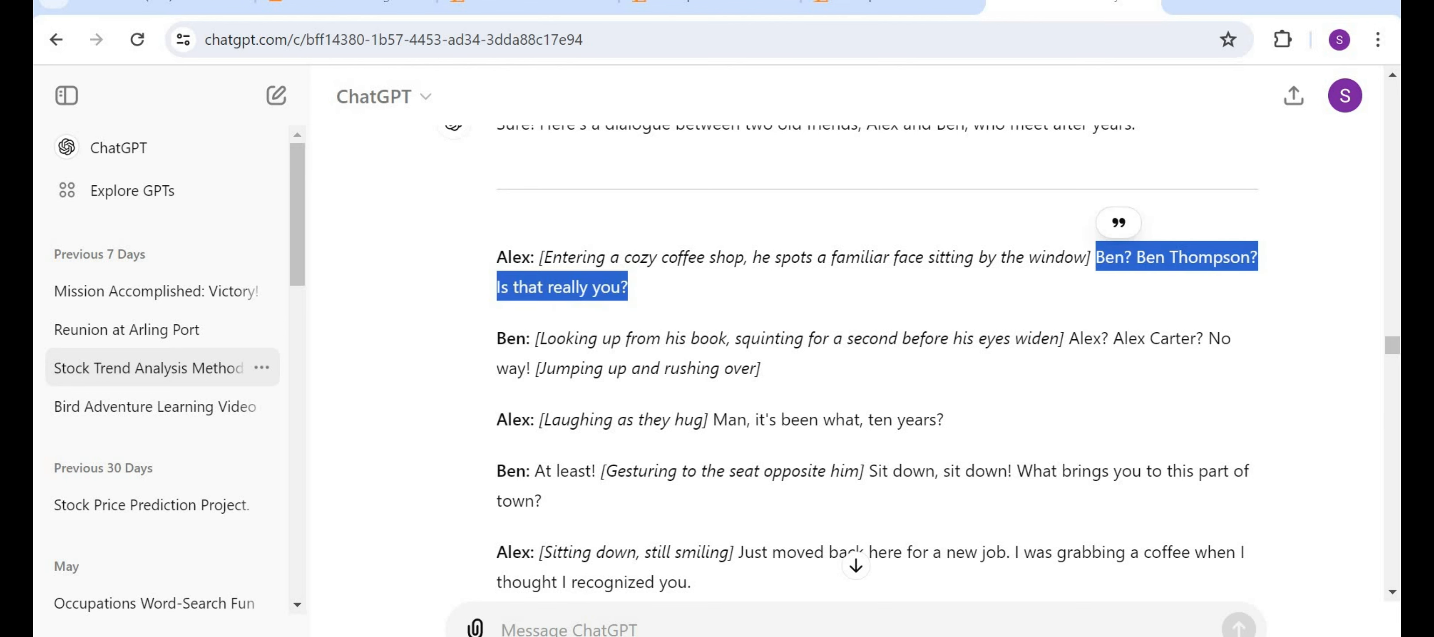
click(915, 636)
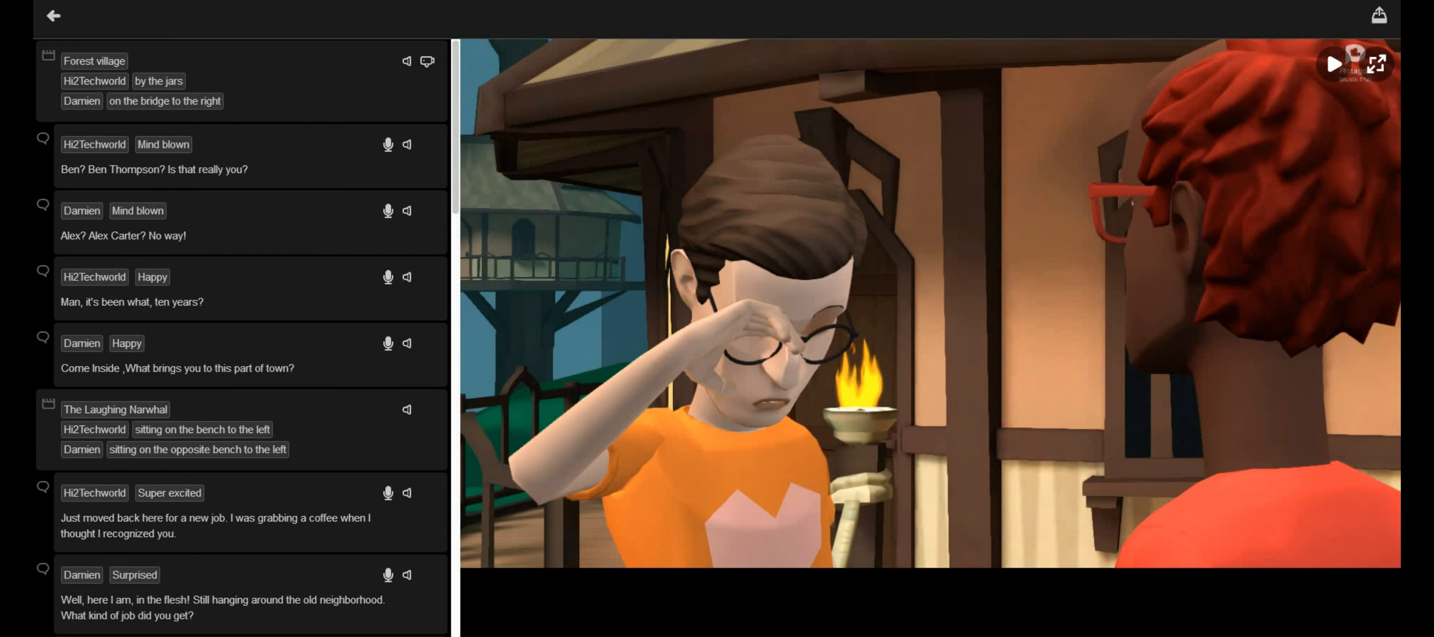
key(alt+Tab)
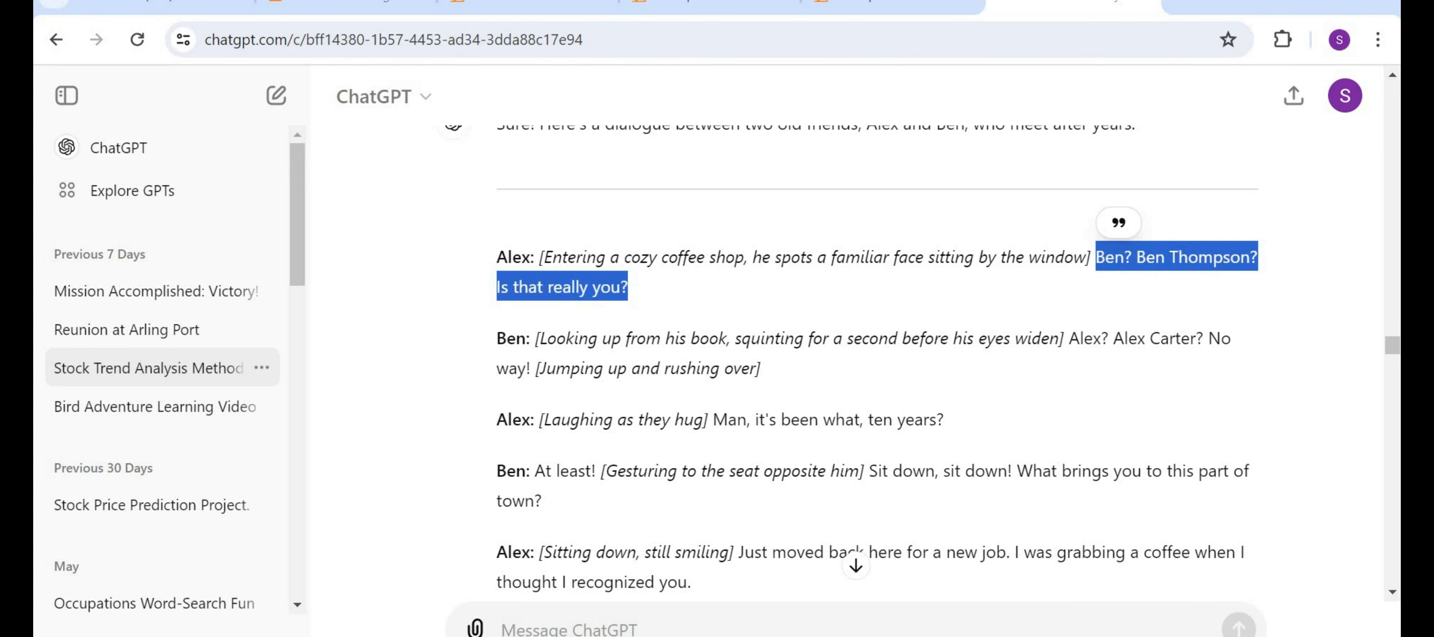
key(alt+Tab)
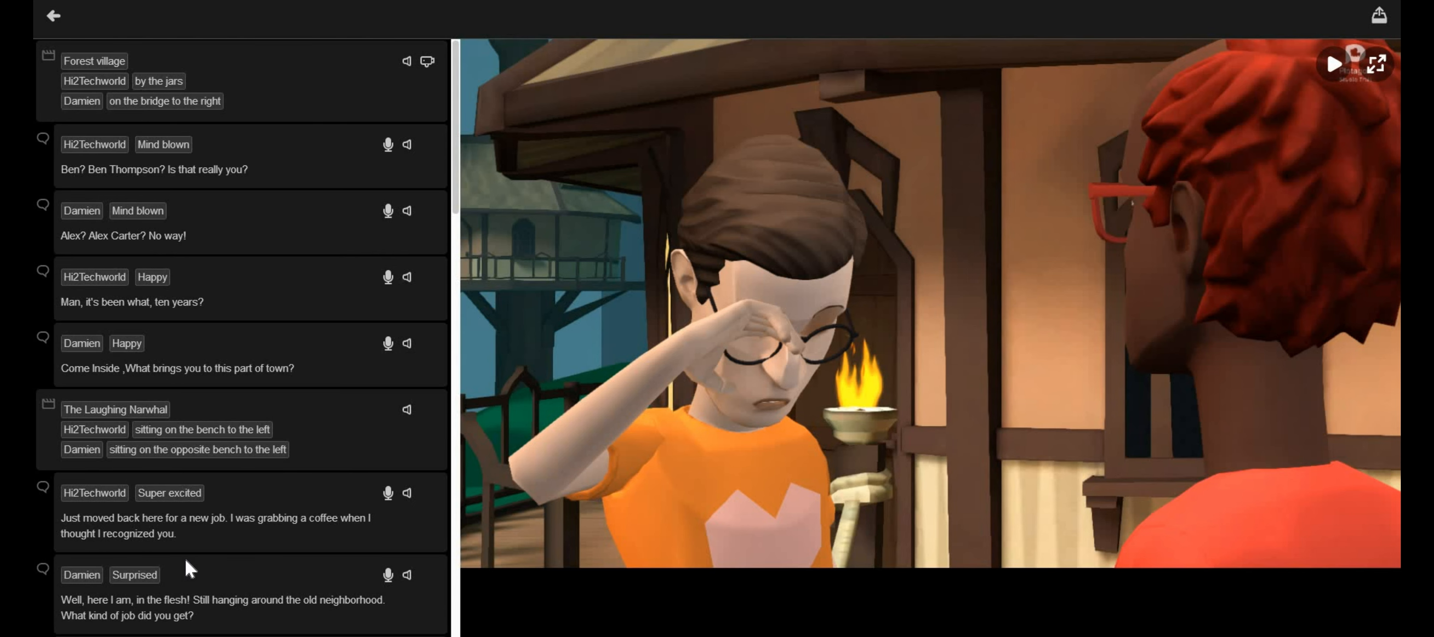
Examine the scenes, actors, expressions and dialogue lines throughout the existing conversation script
scroll(186, 569, down, 3)
scroll(184, 559, down, 5)
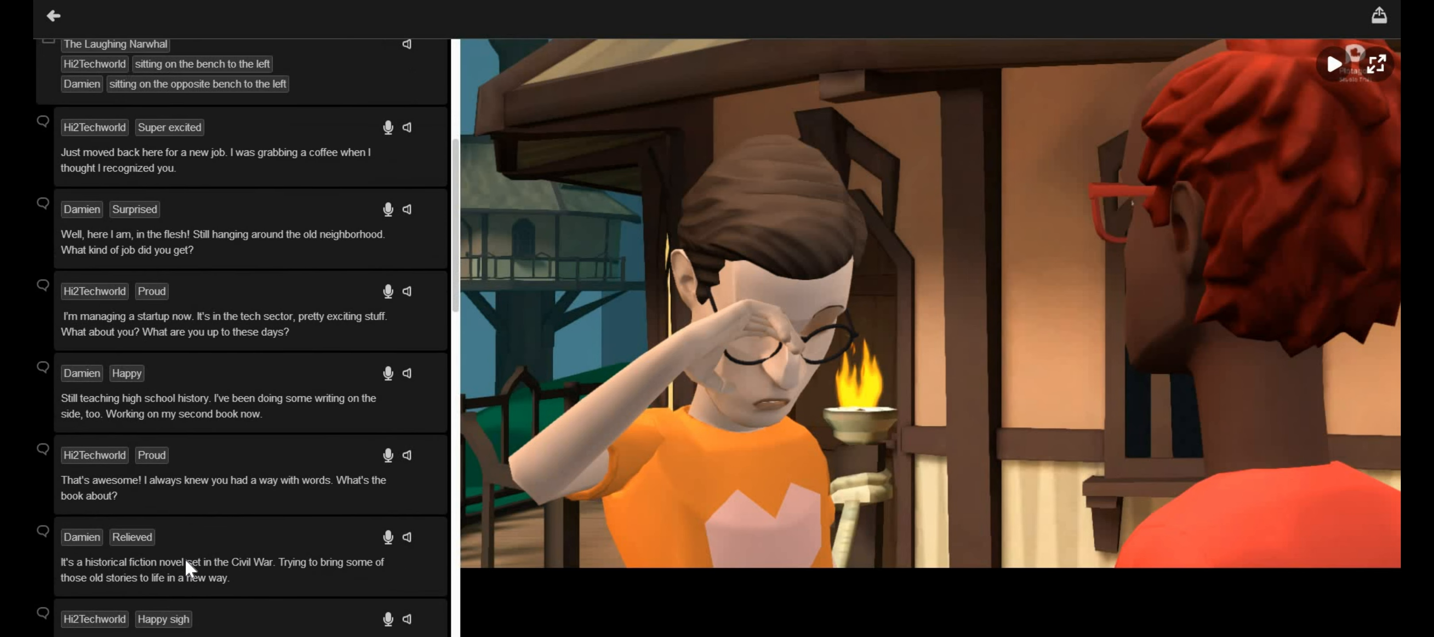
scroll(185, 559, down, 3)
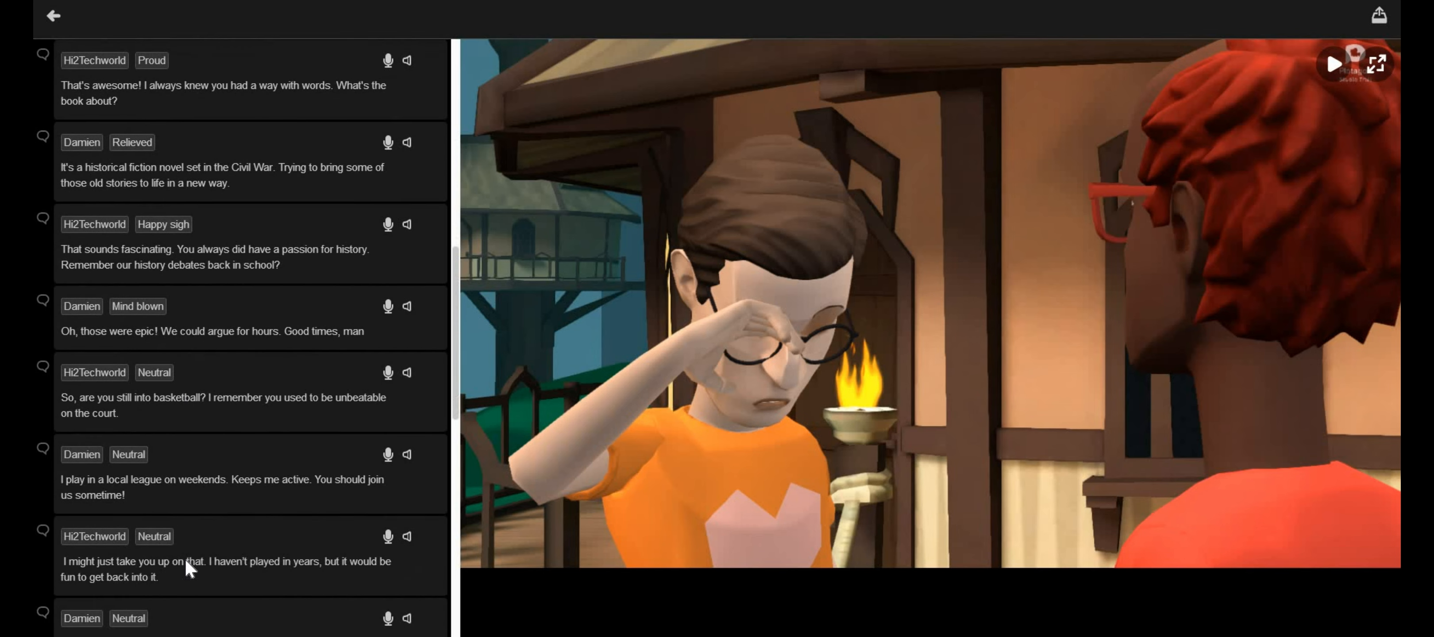
scroll(185, 559, down, 8)
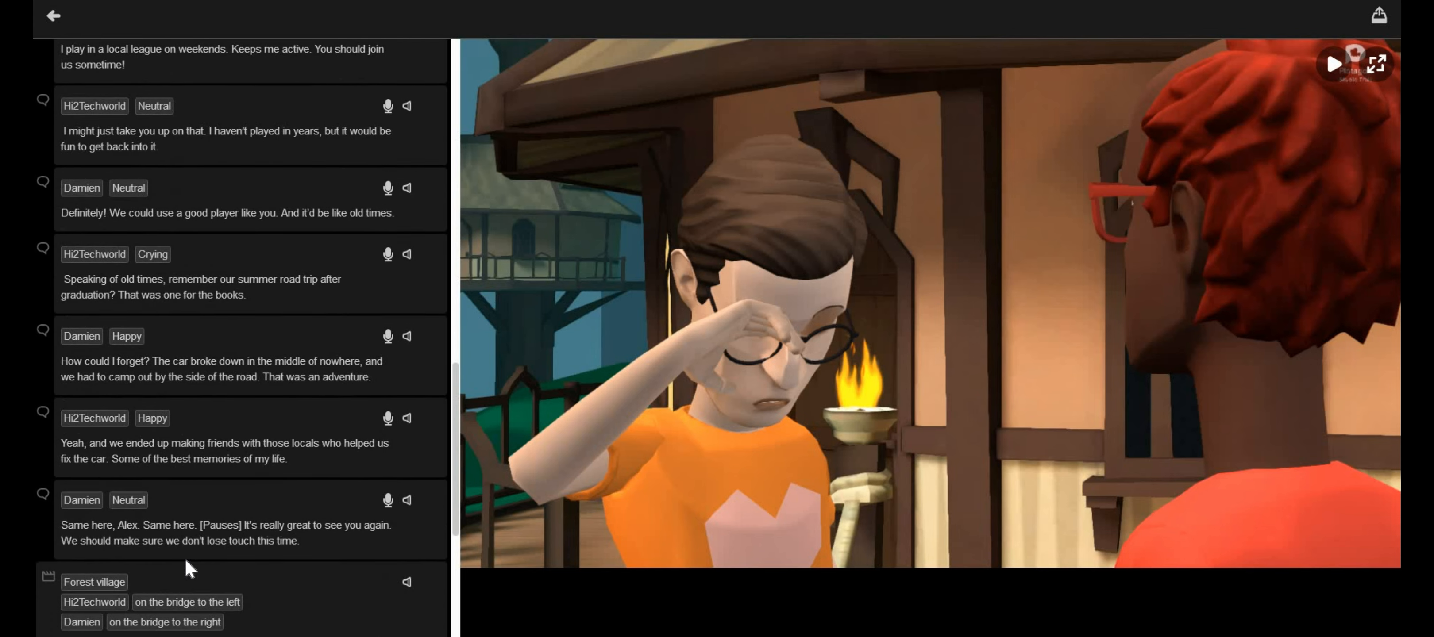
scroll(185, 559, down, 6)
scroll(185, 559, up, 15)
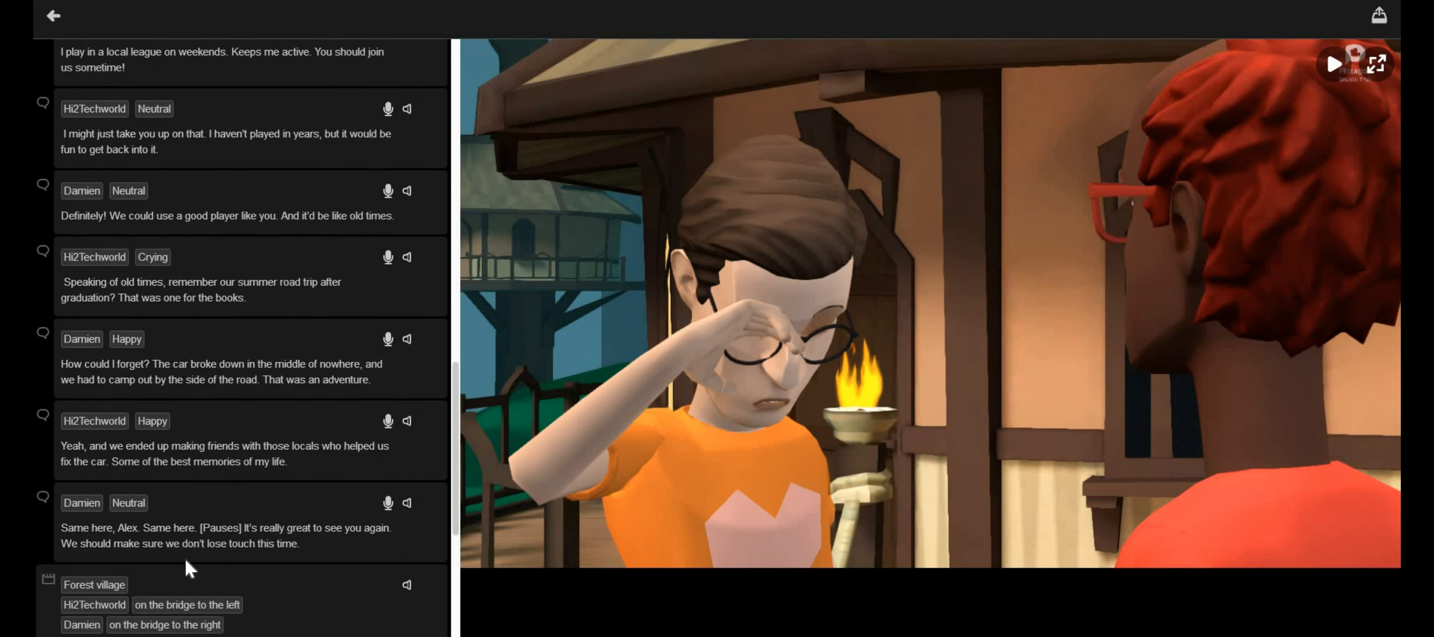
scroll(185, 559, up, 4)
scroll(185, 560, up, 4)
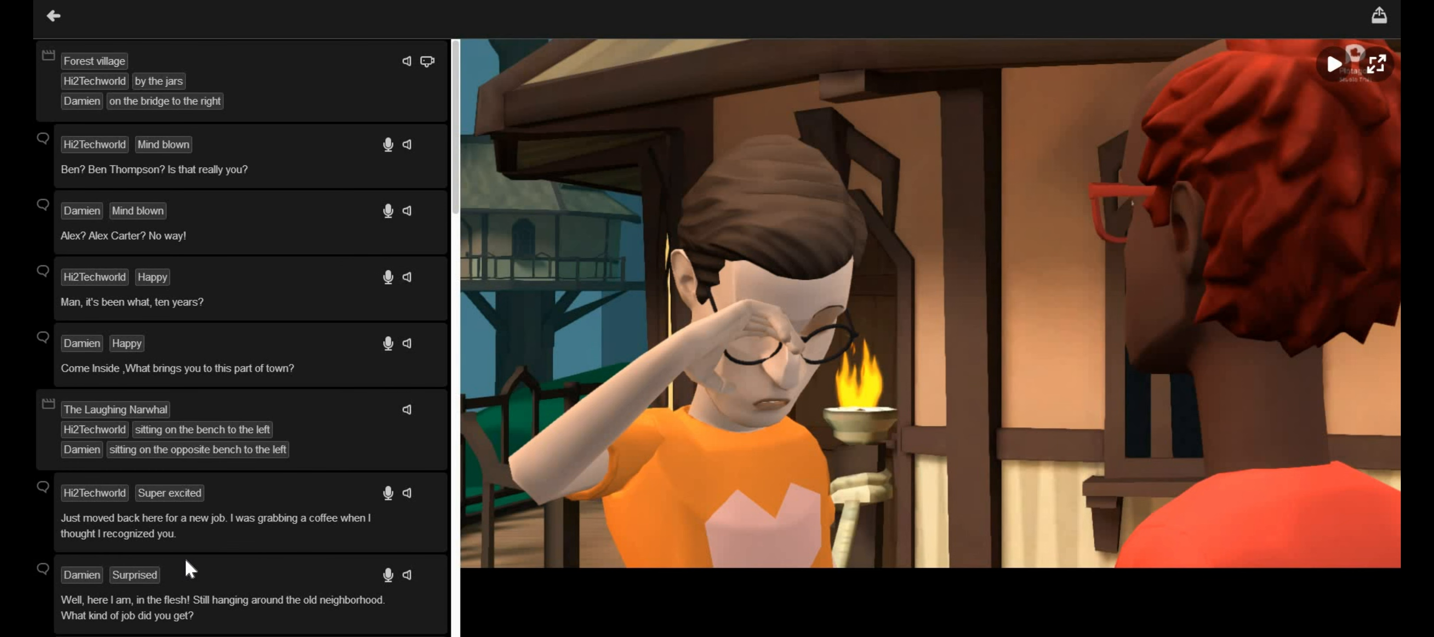
View the opening Forest village scene and preview Hi2Techworld's Happy line about making friends with the locals who fixed the car
click(322, 95)
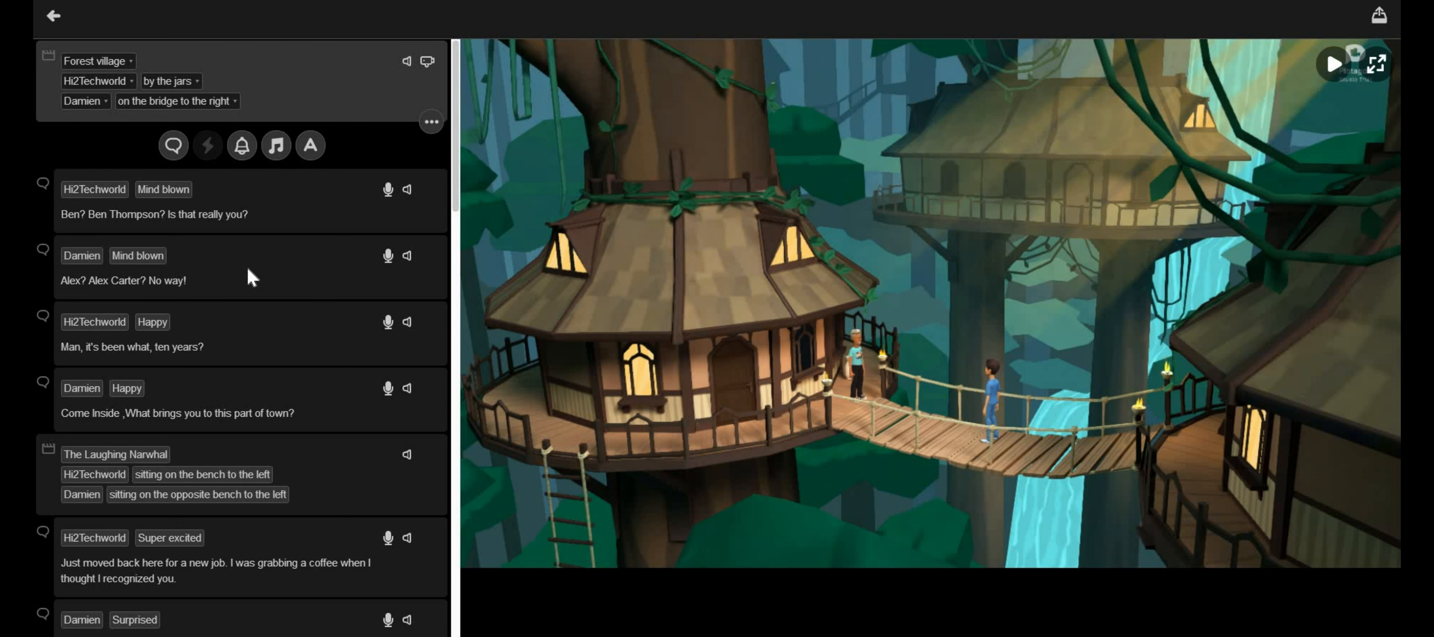
scroll(247, 266, down, 8)
scroll(234, 494, down, 6)
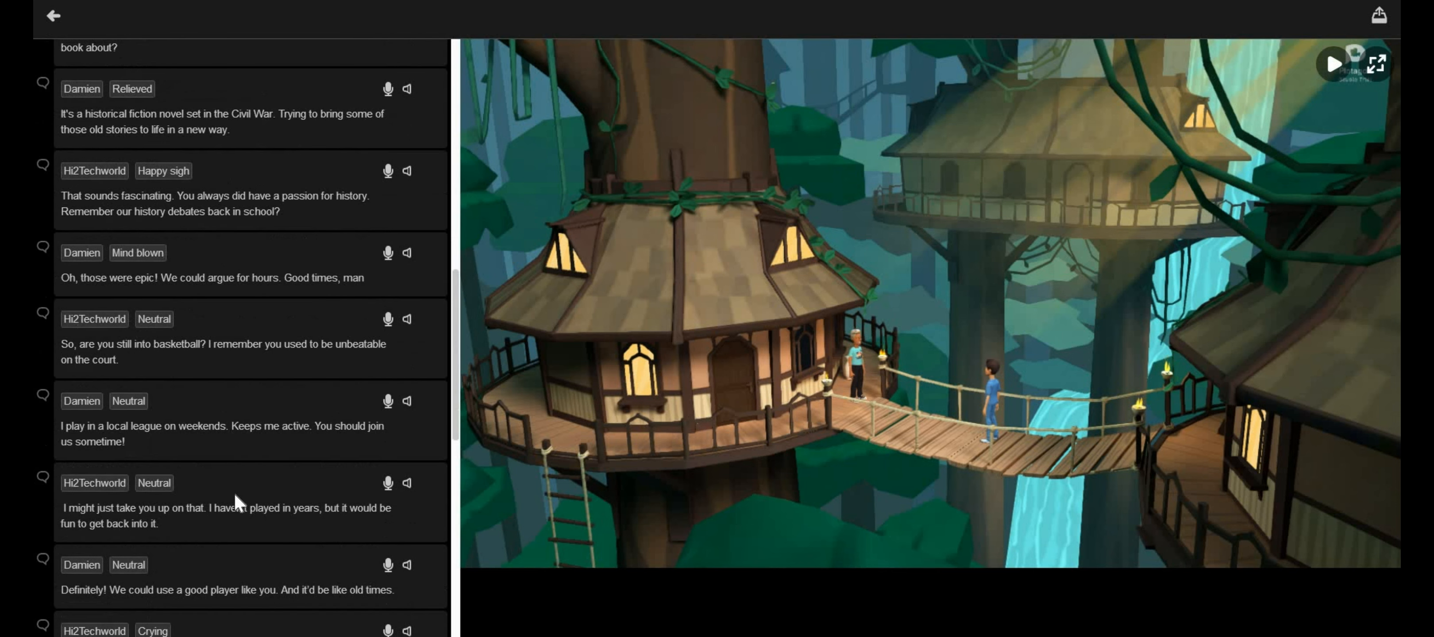
scroll(235, 494, down, 5)
scroll(235, 493, down, 4)
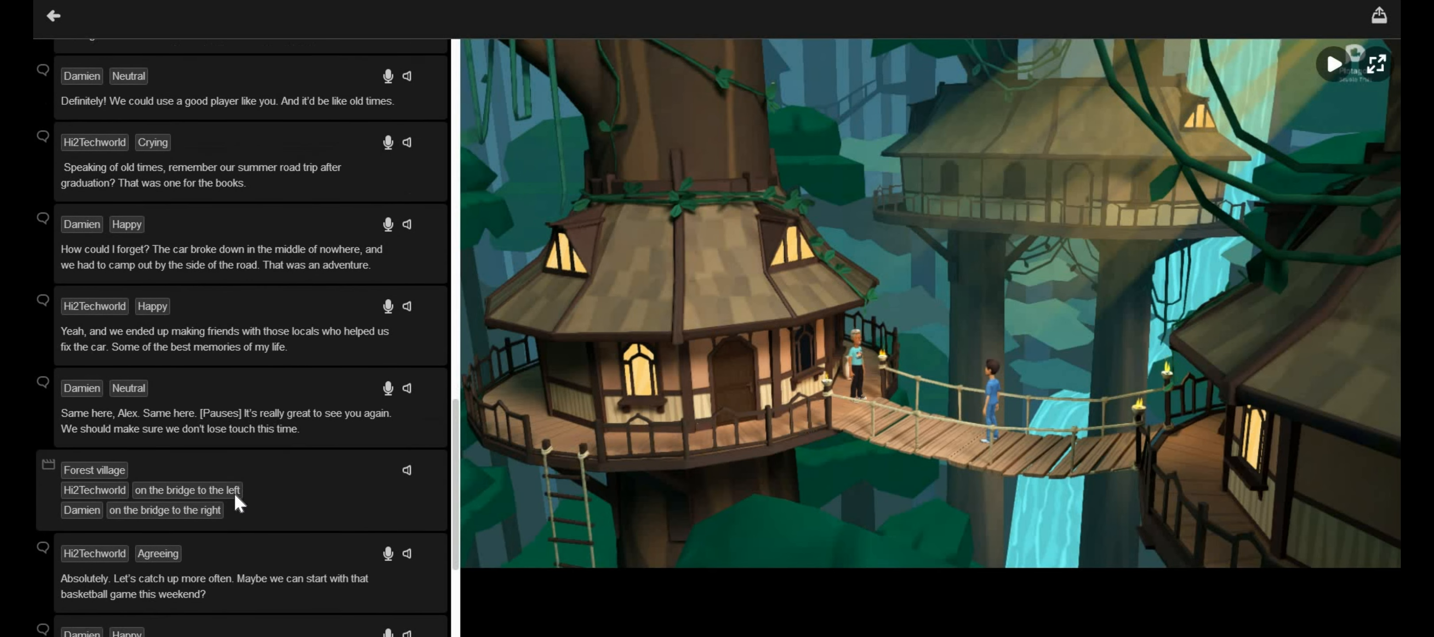
scroll(295, 312, up, 1)
click(303, 278)
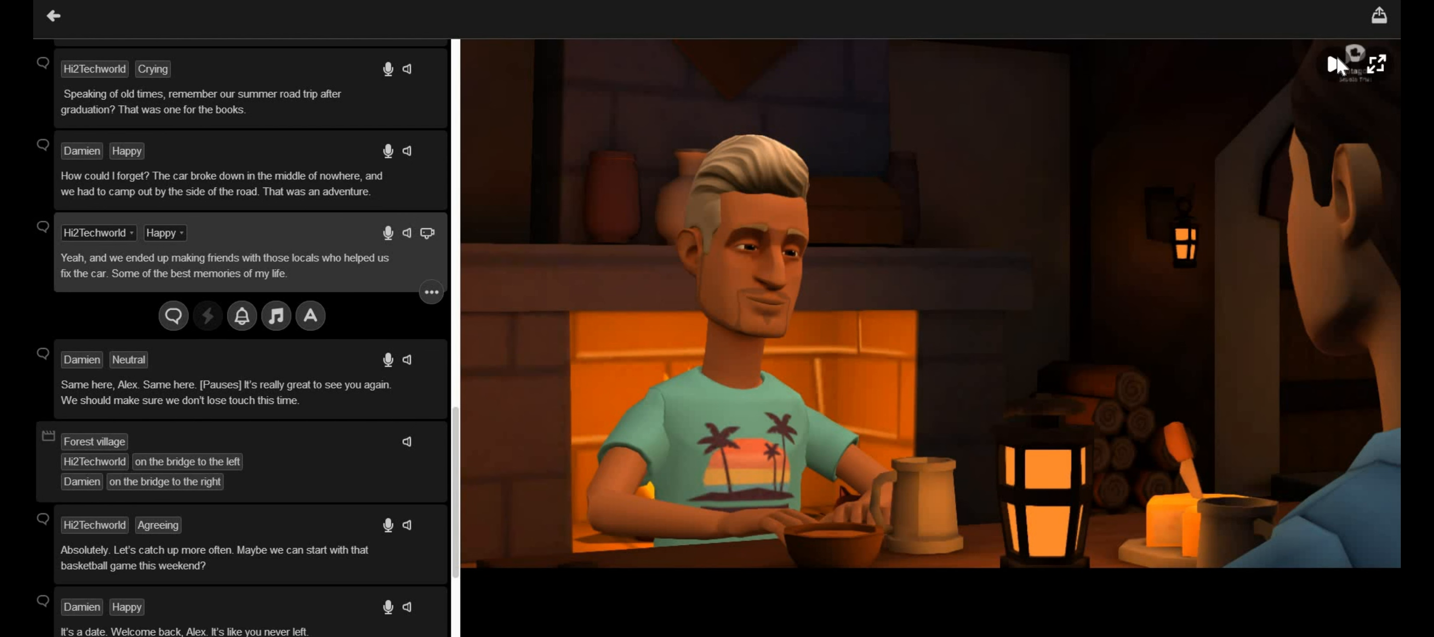
click(1335, 65)
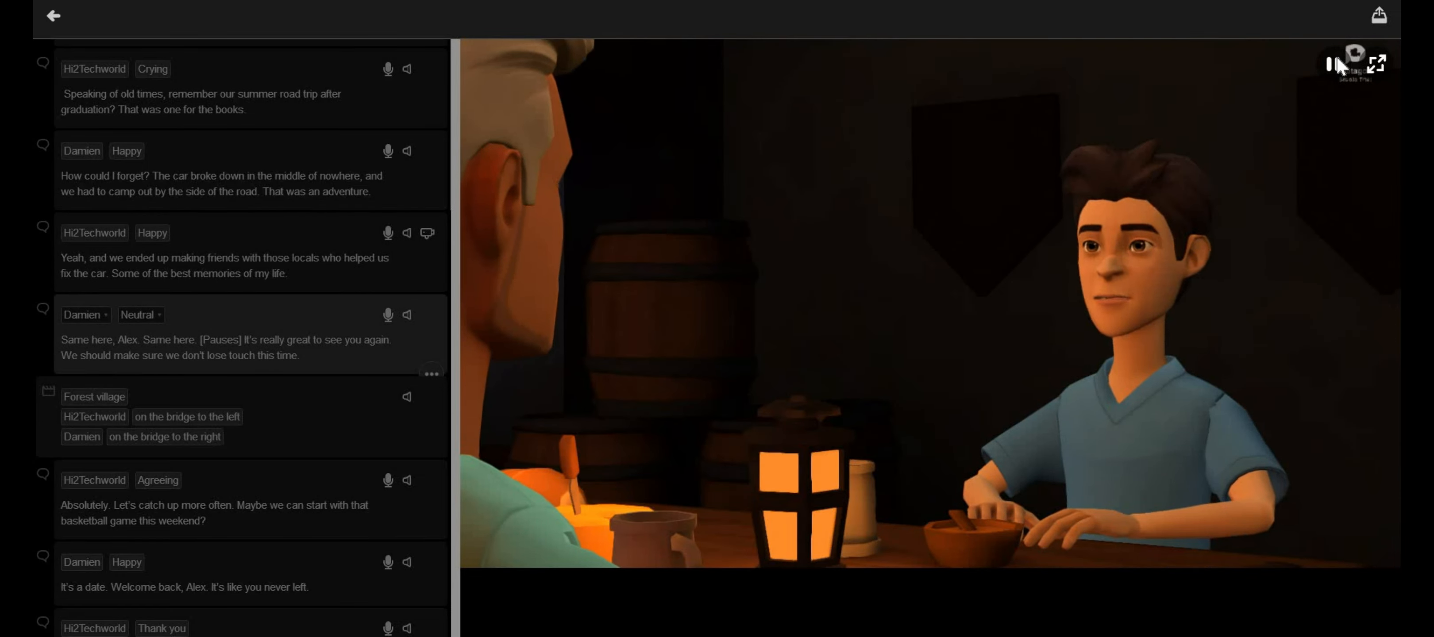
click(245, 258)
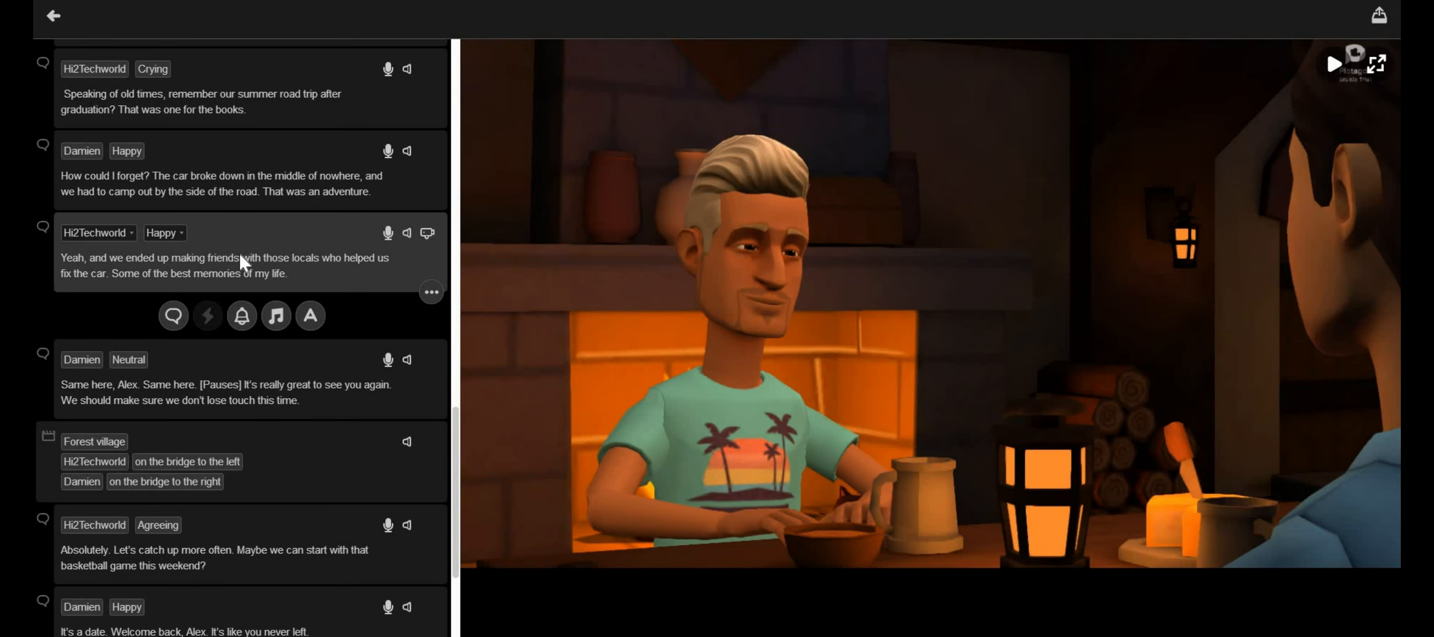
scroll(239, 254, up, 15)
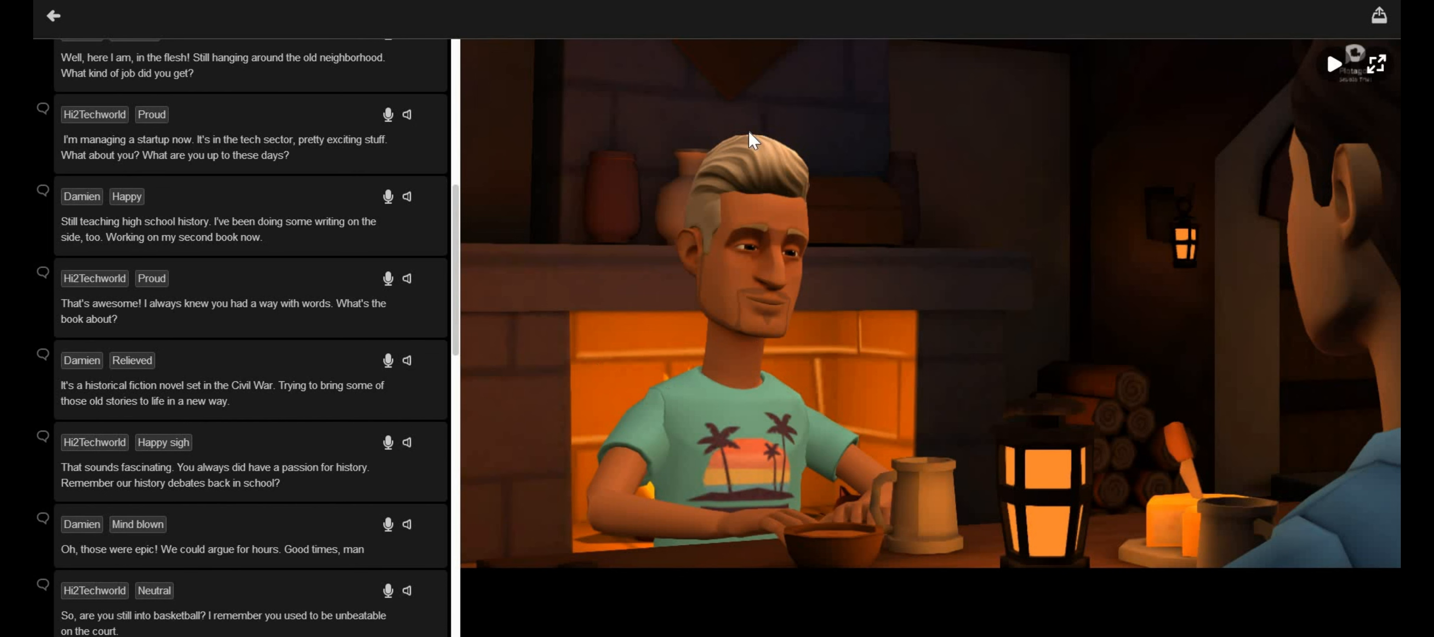
scroll(264, 390, up, 10)
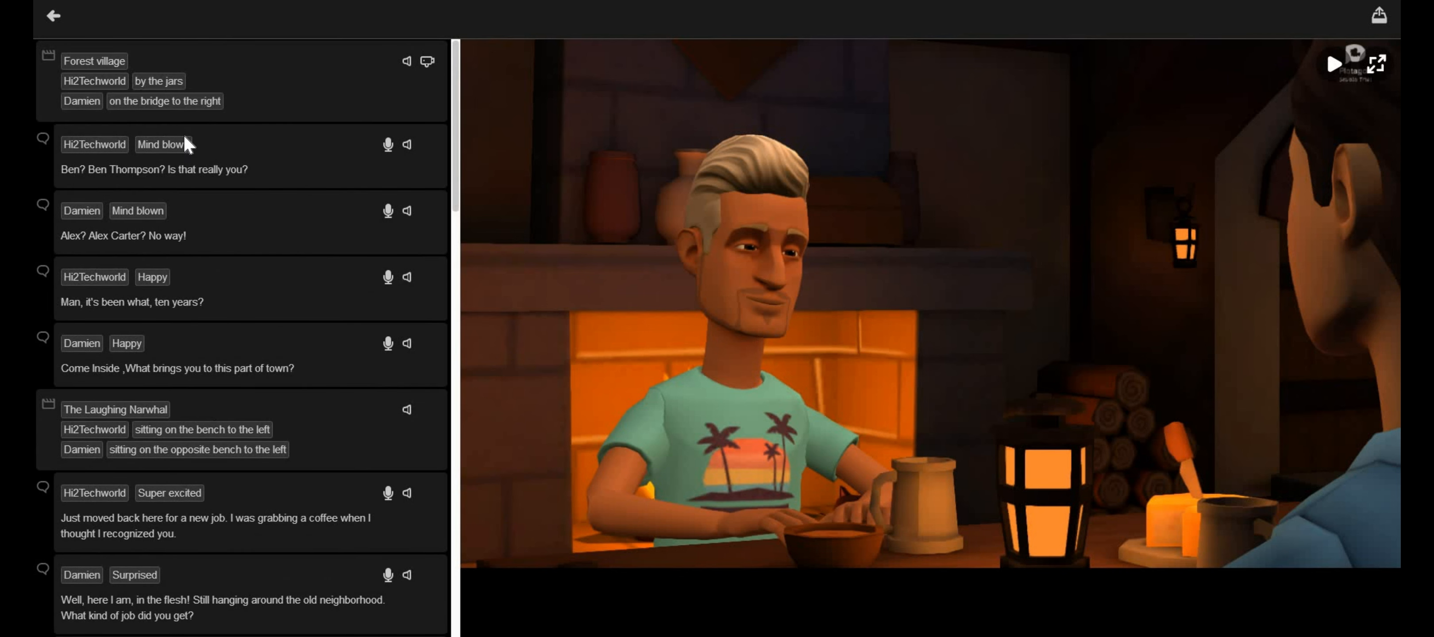
Browse the available expressions for Hi2Techworld's opening Mind blown line in the Forest village scene, leaving the choice as it is
click(211, 165)
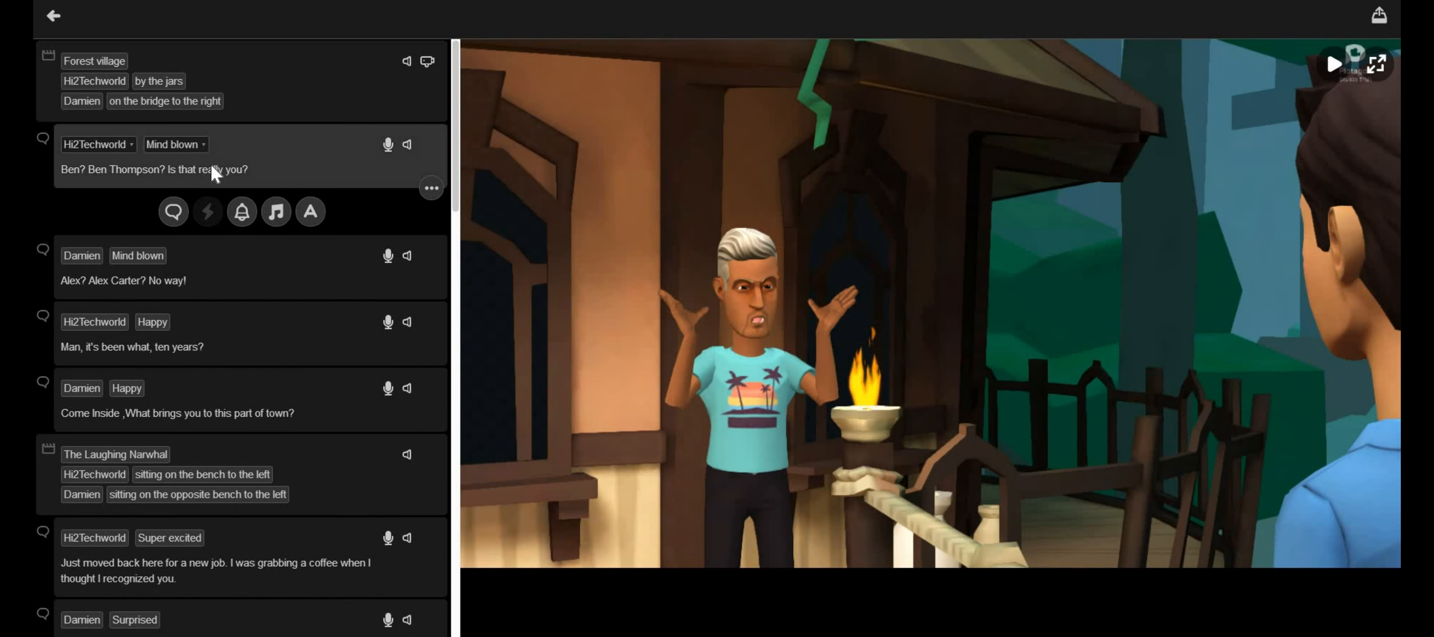
click(198, 145)
scroll(272, 355, down, 8)
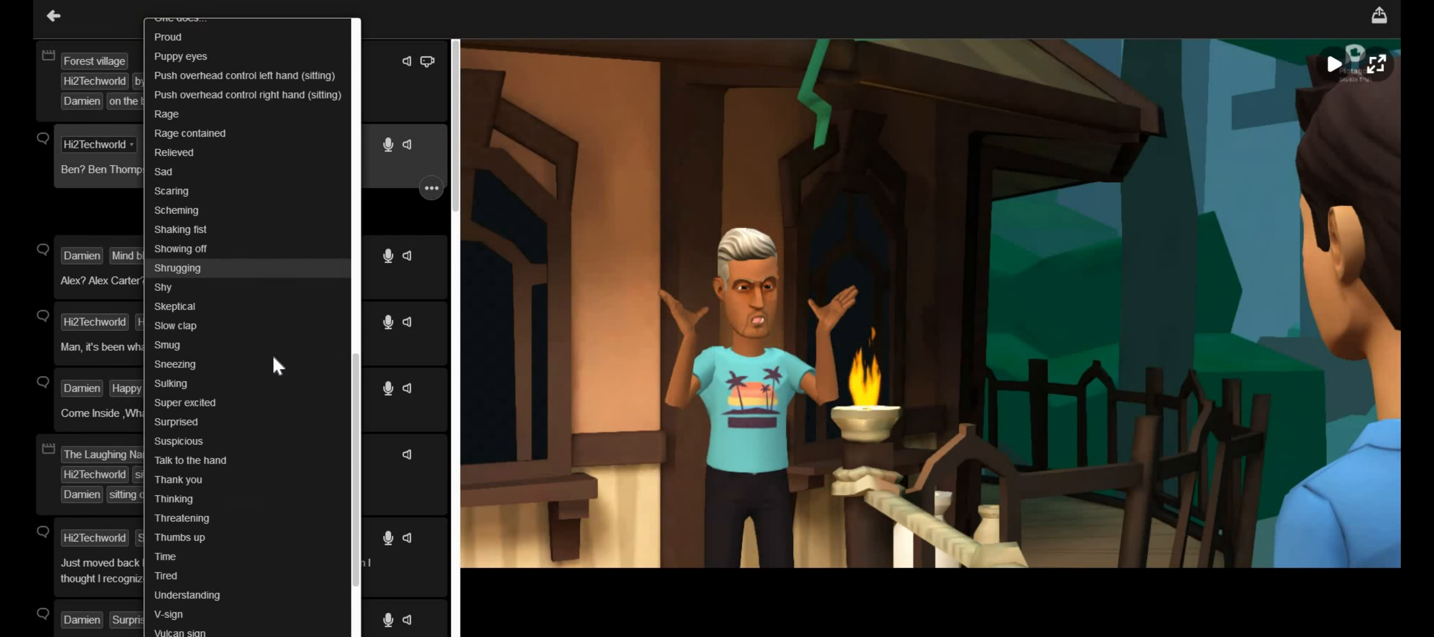
scroll(272, 356, up, 10)
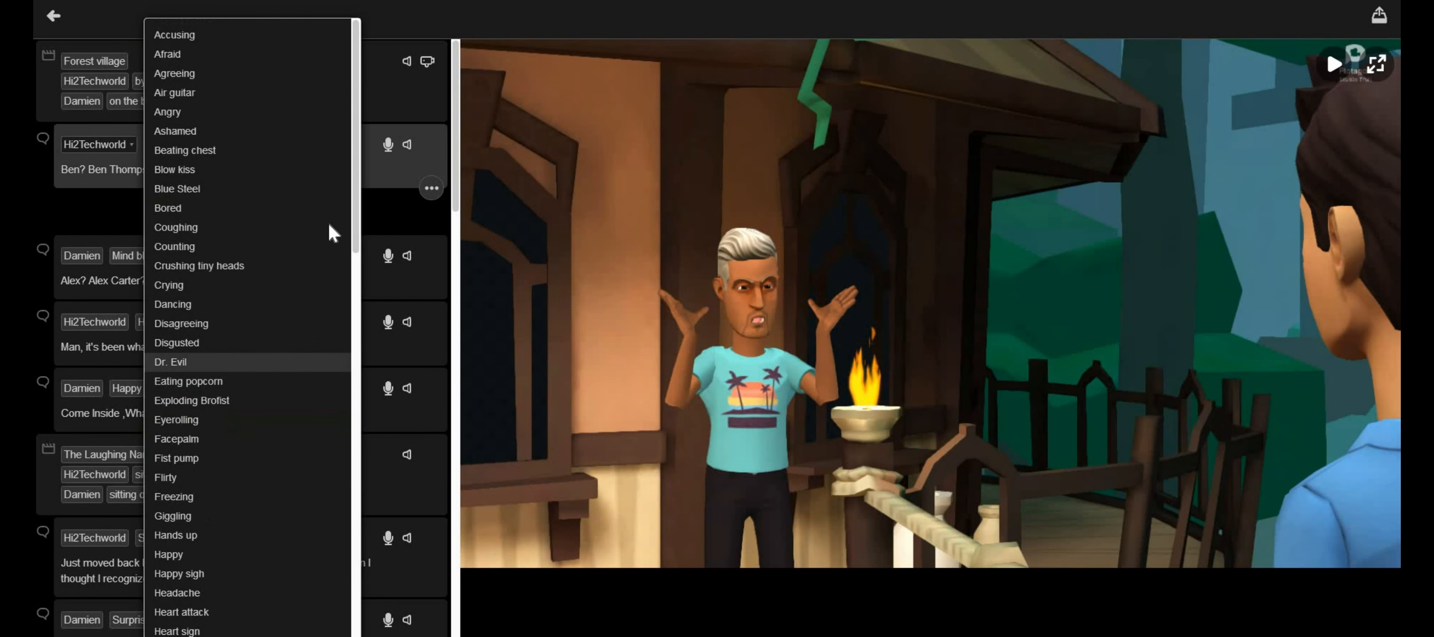
click(389, 215)
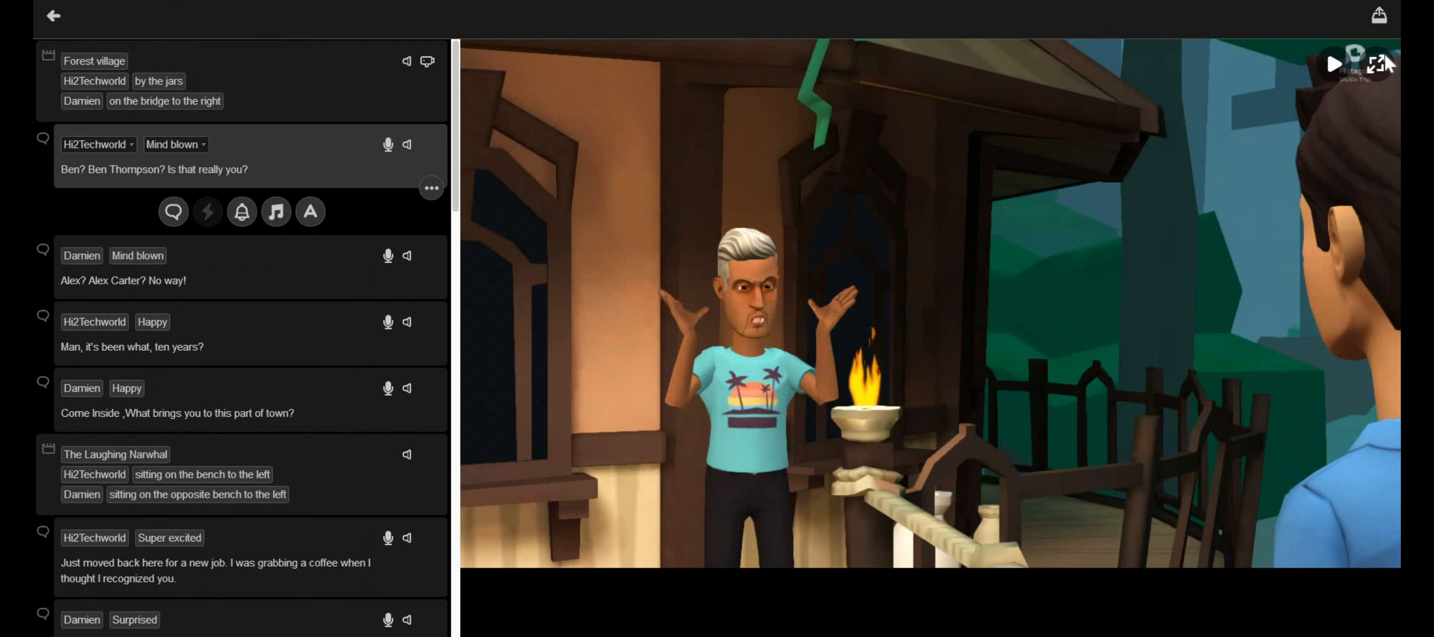
View the resolution options for rendering the video, then return to the script without rendering
click(1380, 18)
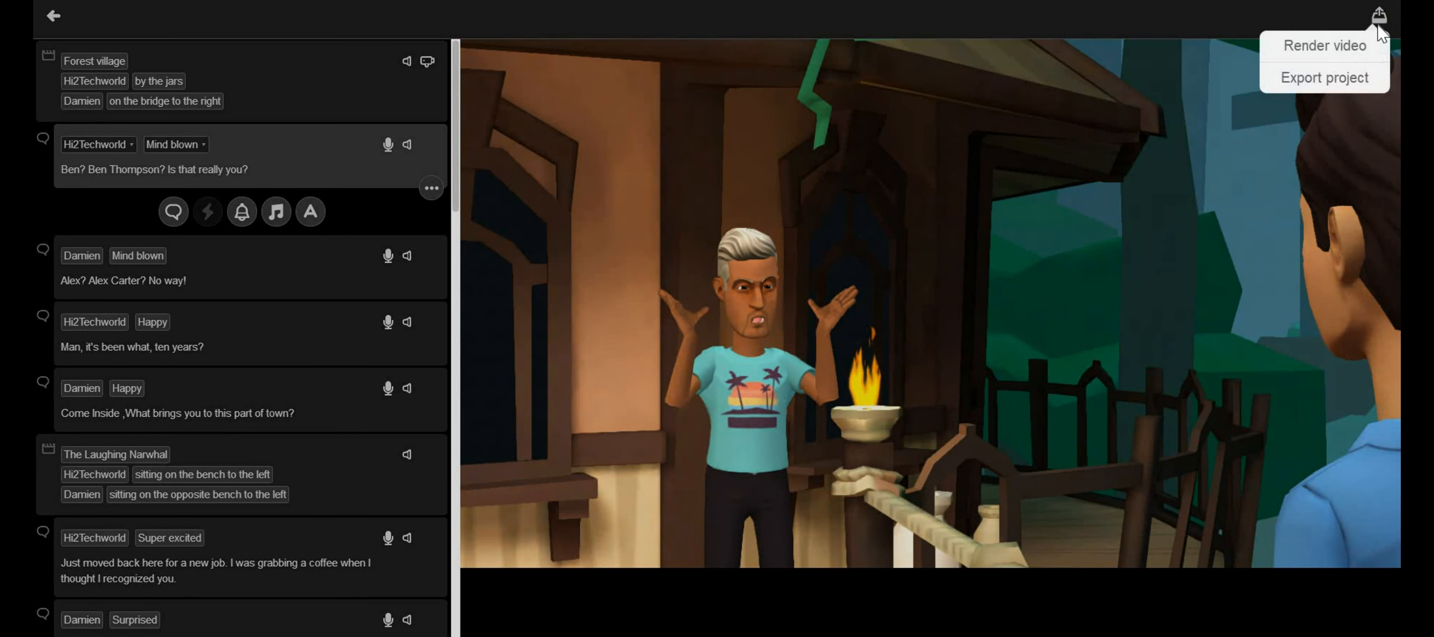
click(1358, 51)
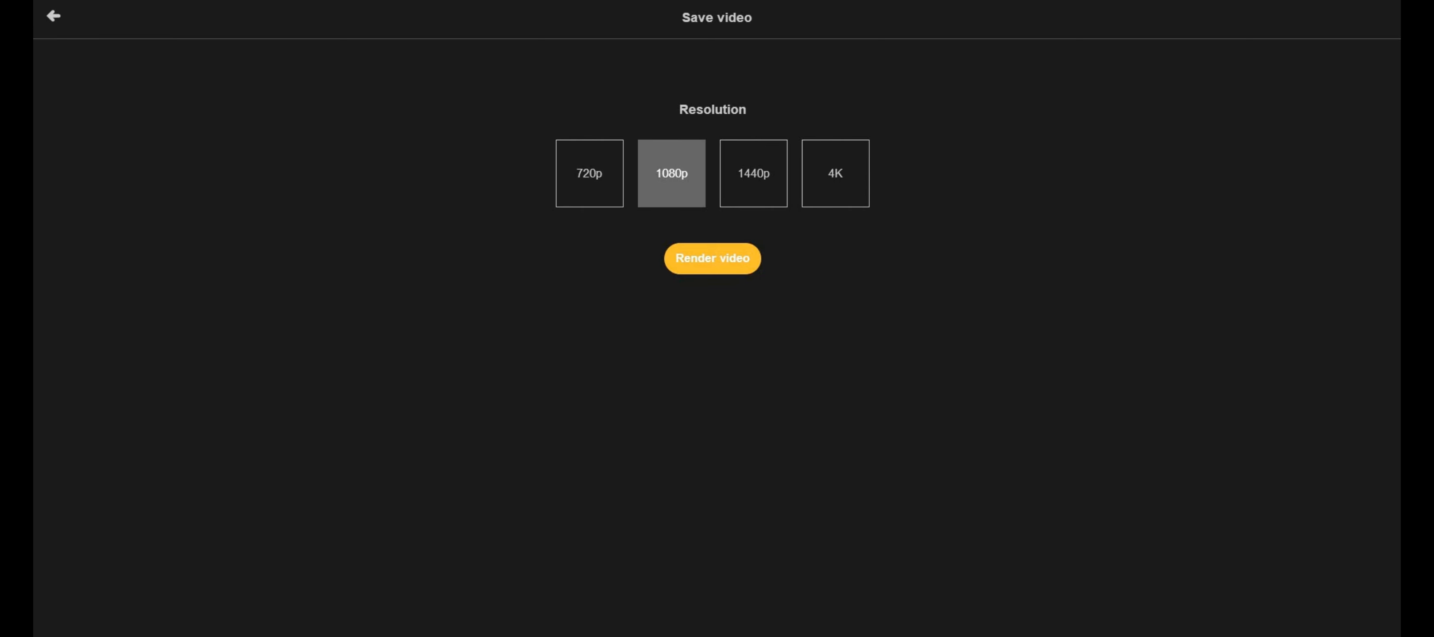
click(54, 18)
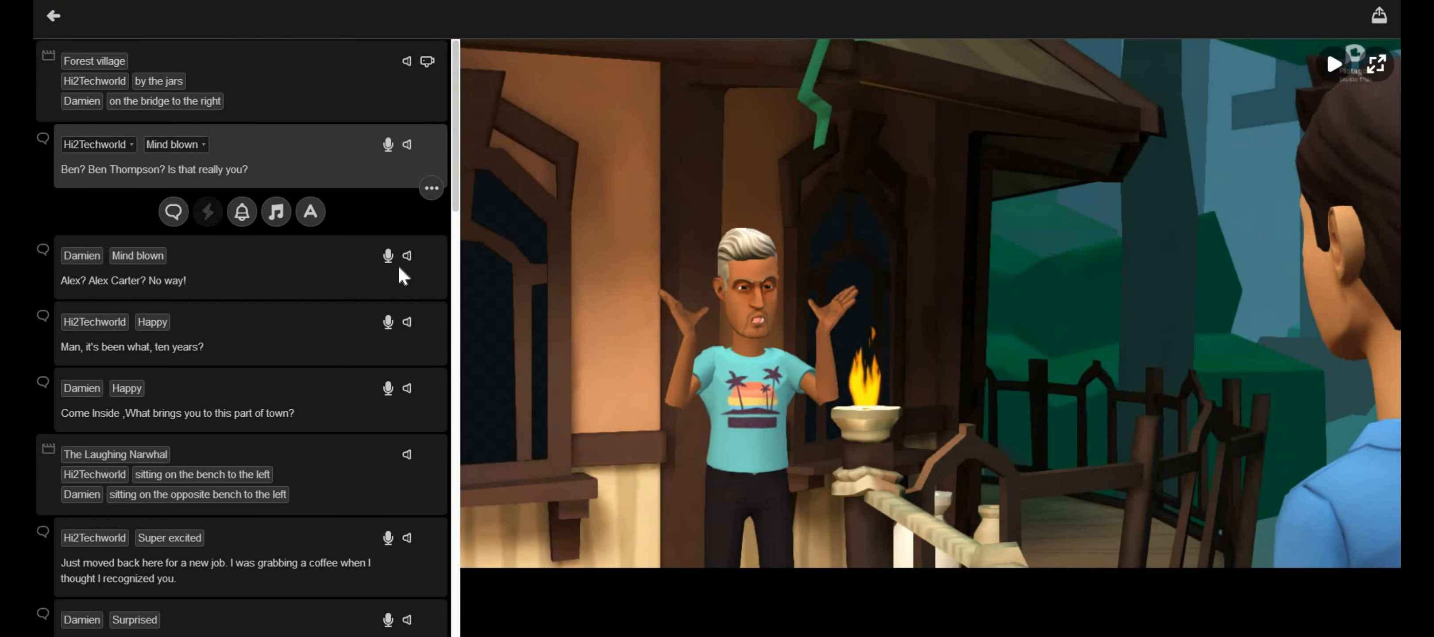